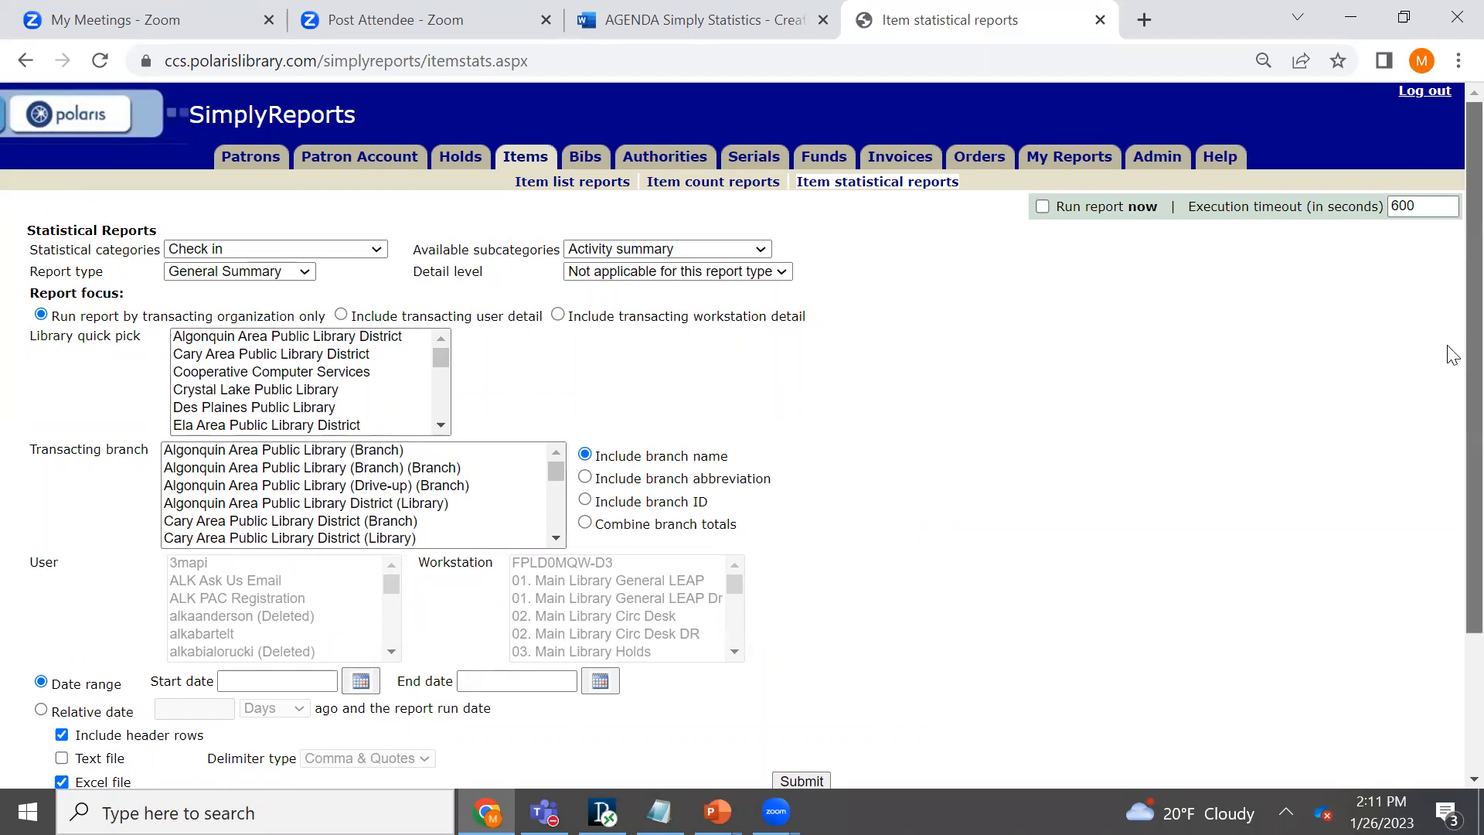
- Expand the item statistical report filters section below the report settings
{"action": "scroll", "coordinate": [1451, 355], "scroll_direction": "down", "scroll_amount": 2}
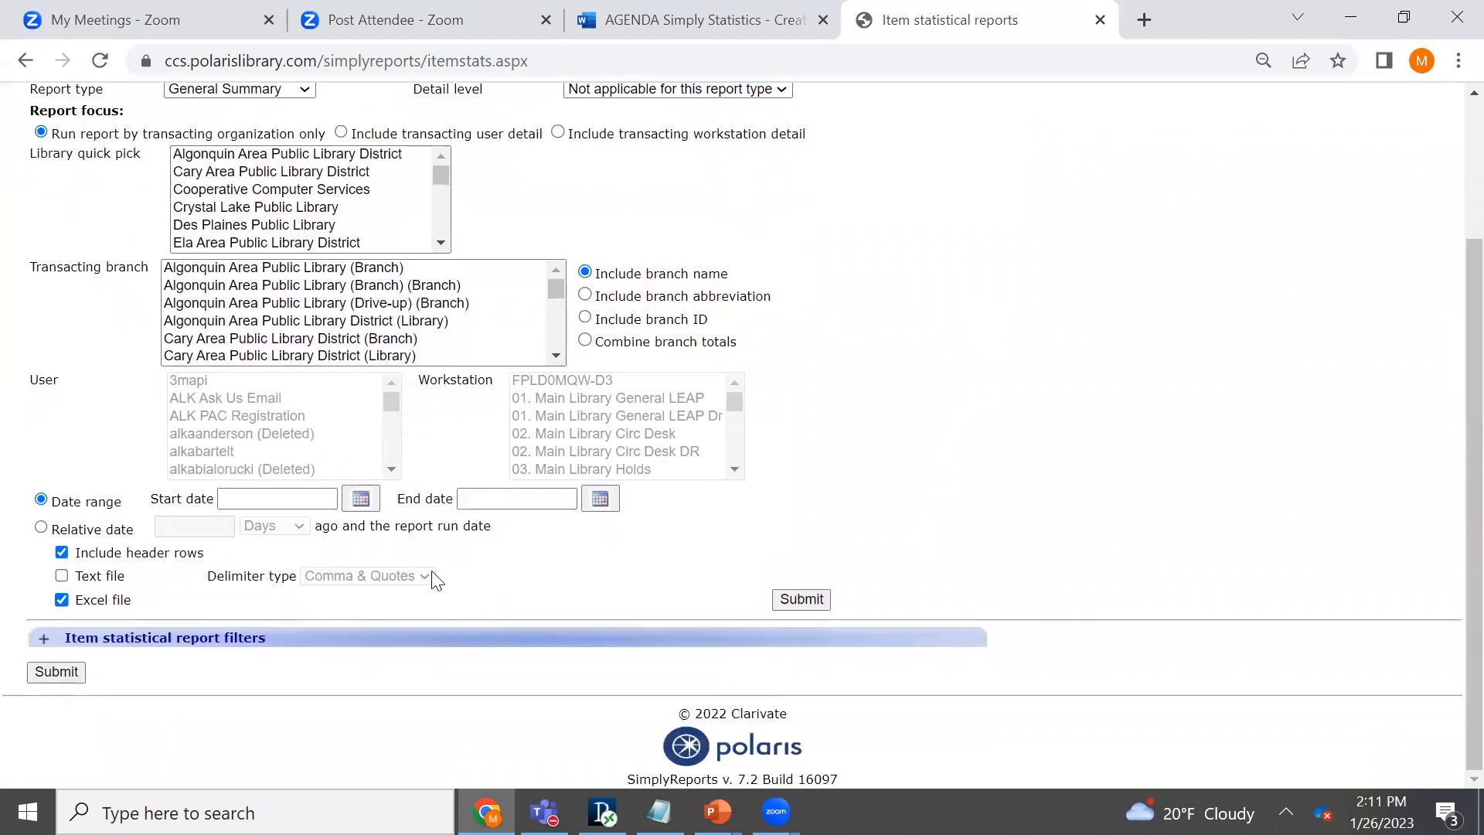
{"action": "left_click", "coordinate": [348, 639]}
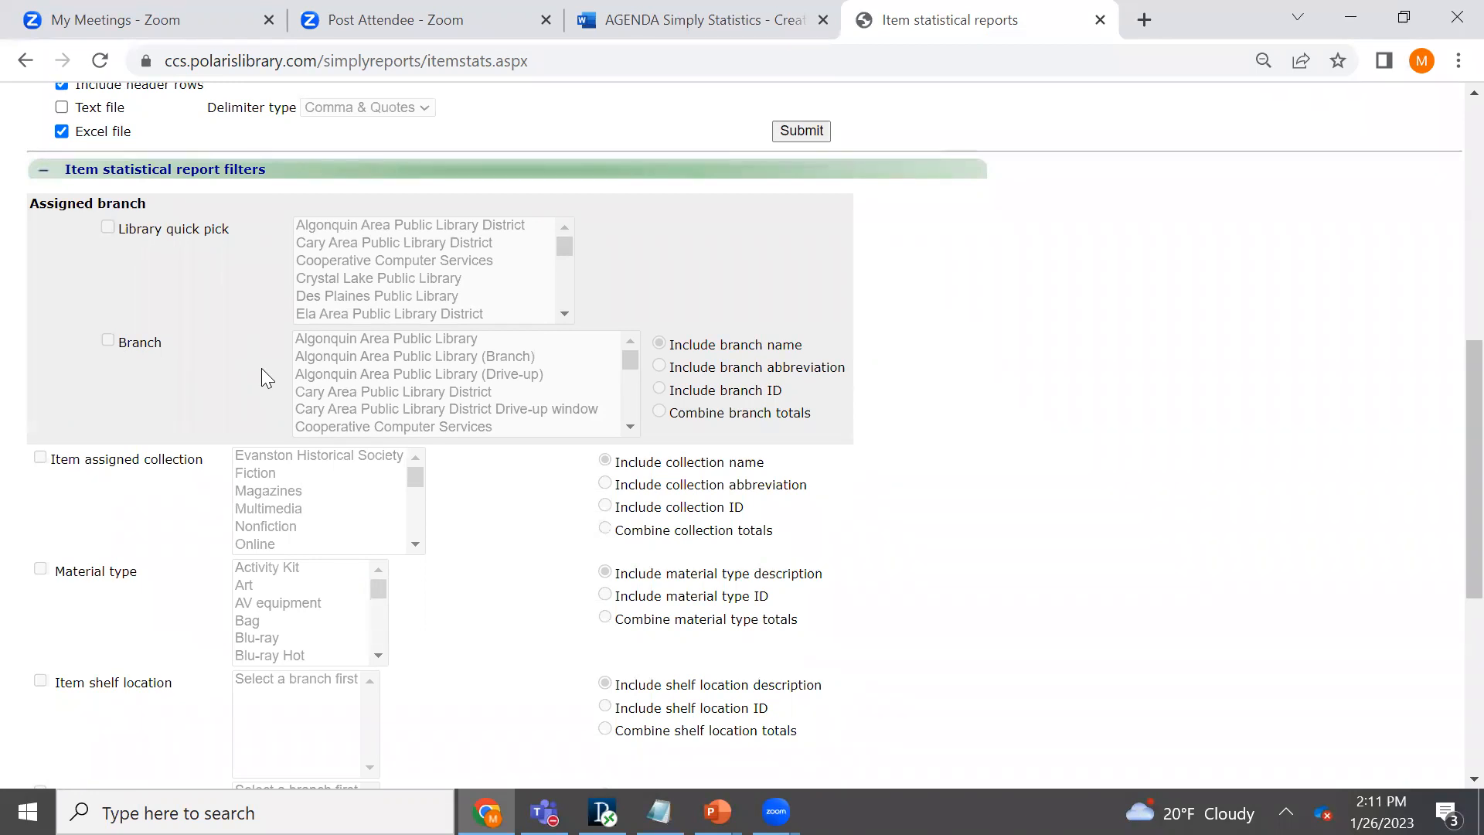
- Set the available subcategory of the check-in report to Item material type
{"action": "scroll", "coordinate": [1451, 324], "scroll_direction": "up", "scroll_amount": 4}
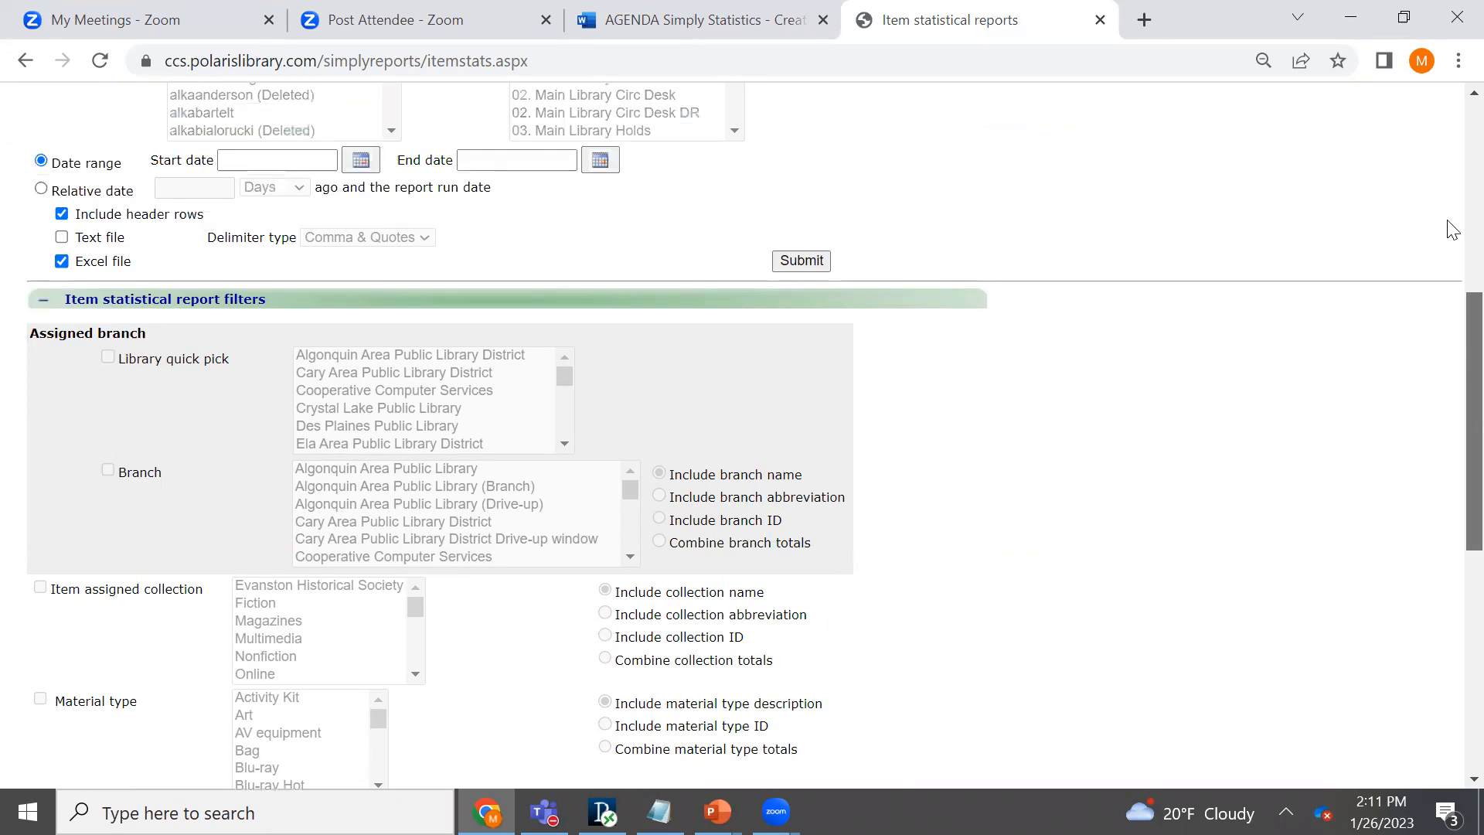
{"action": "scroll", "coordinate": [1451, 165], "scroll_direction": "up", "scroll_amount": 3}
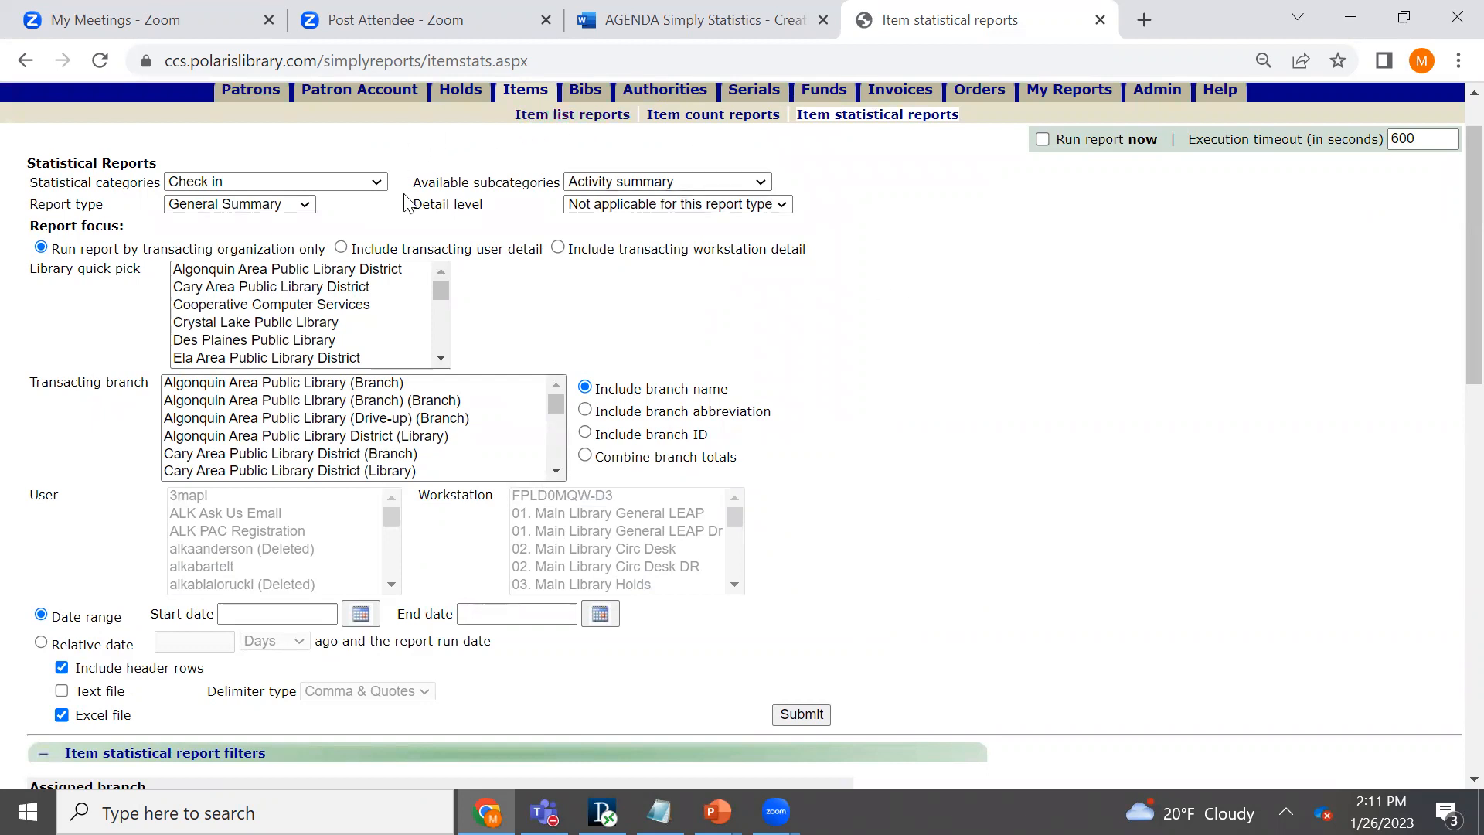
{"action": "left_click", "coordinate": [760, 182]}
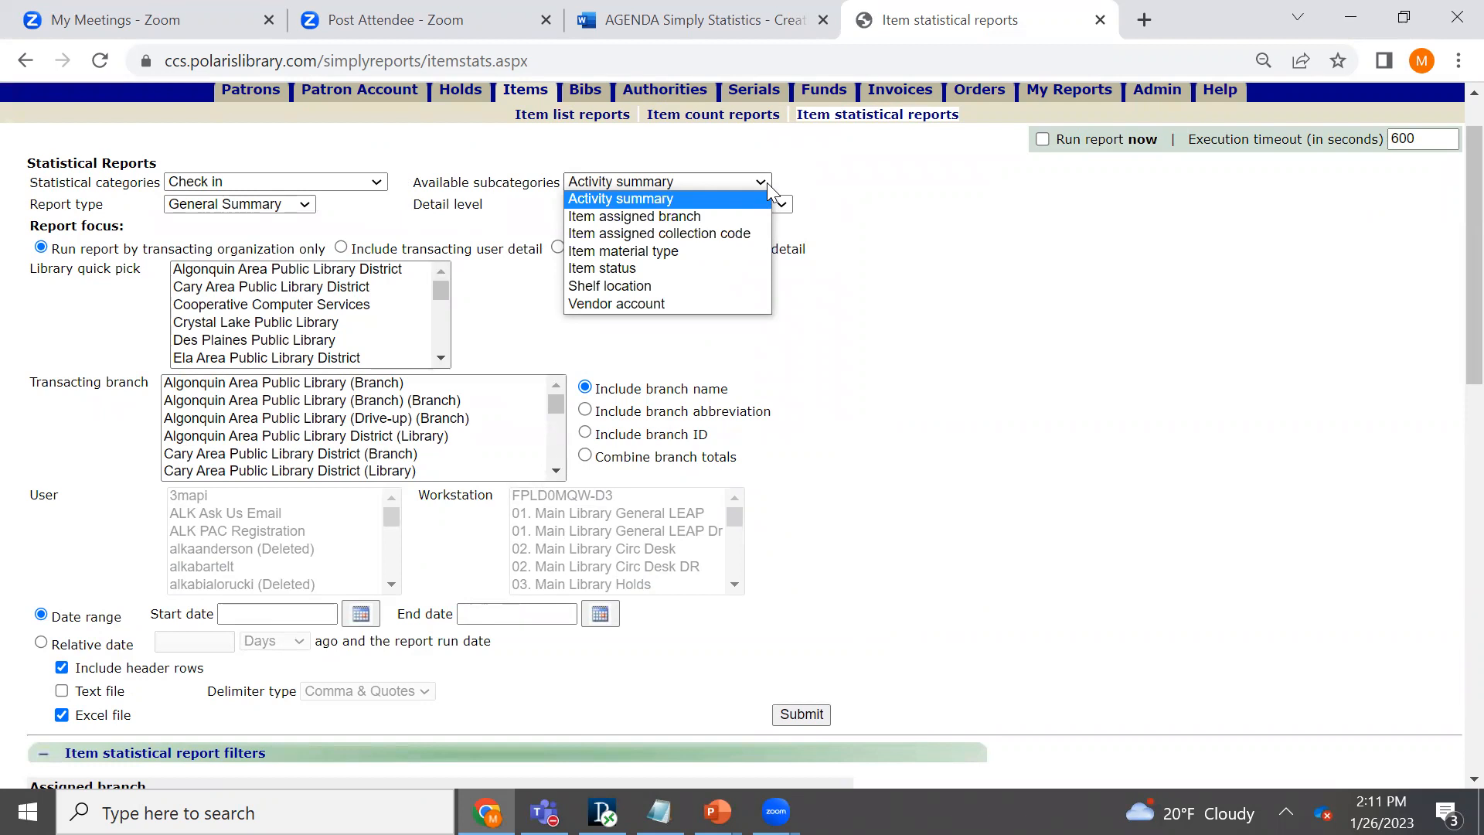
{"action": "left_click", "coordinate": [655, 254]}
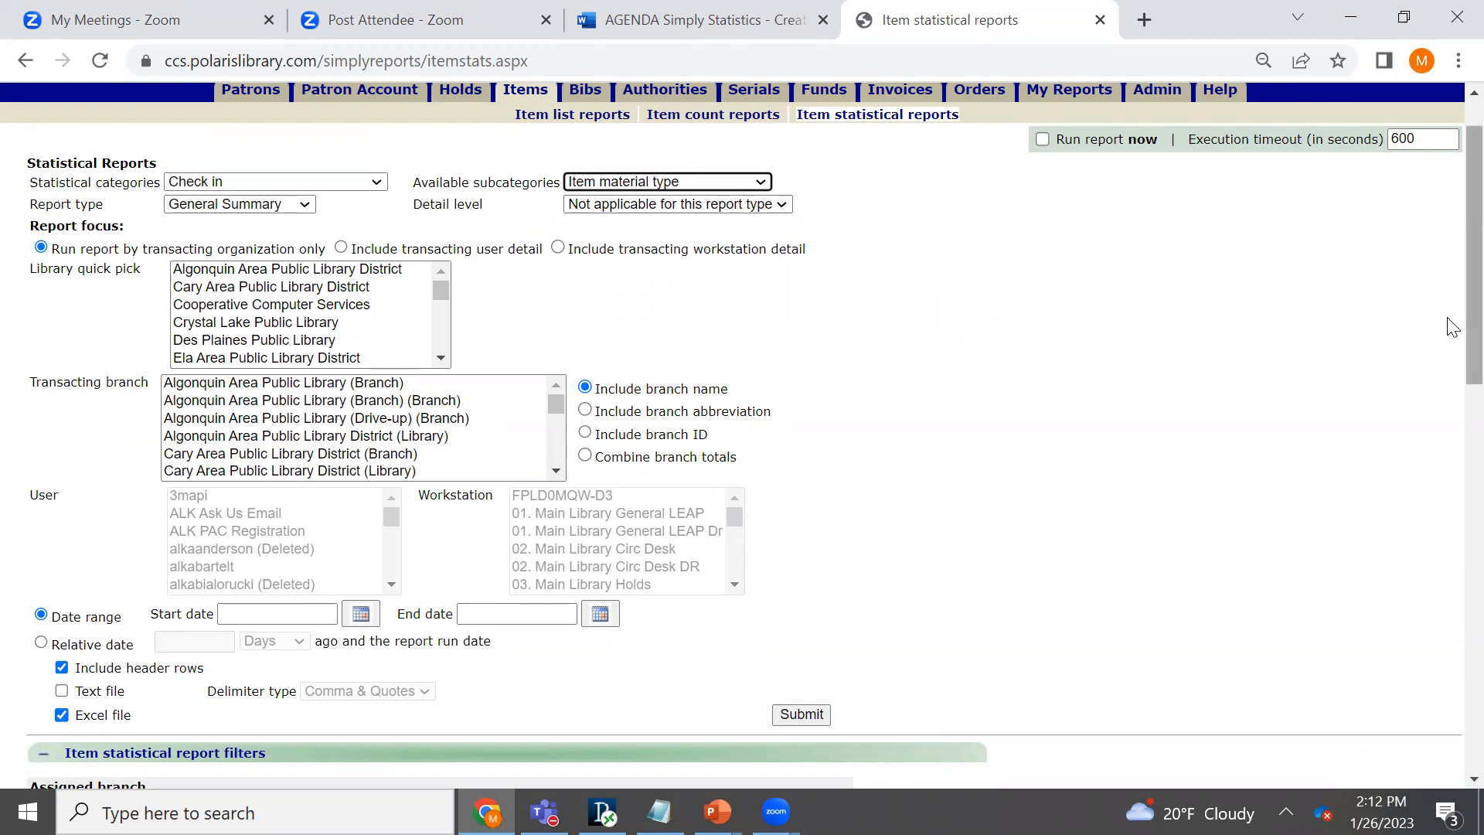
- Enable the material type filter and select Blu-ray and Blu-ray Hot as the material types
{"action": "left_click_drag", "start_coordinate": [1452, 326], "coordinate": [1452, 593]}
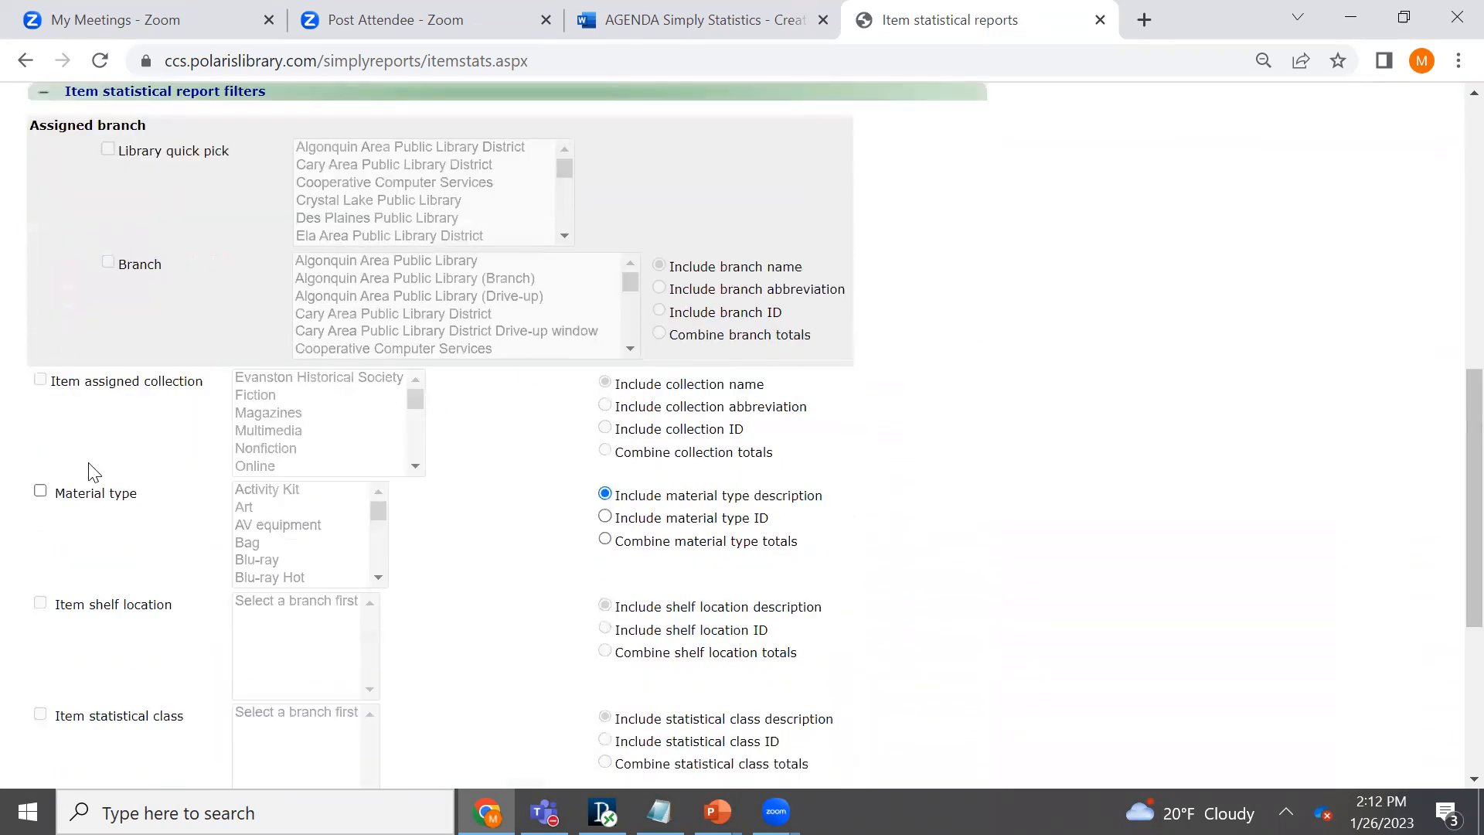
{"action": "left_click", "coordinate": [40, 491]}
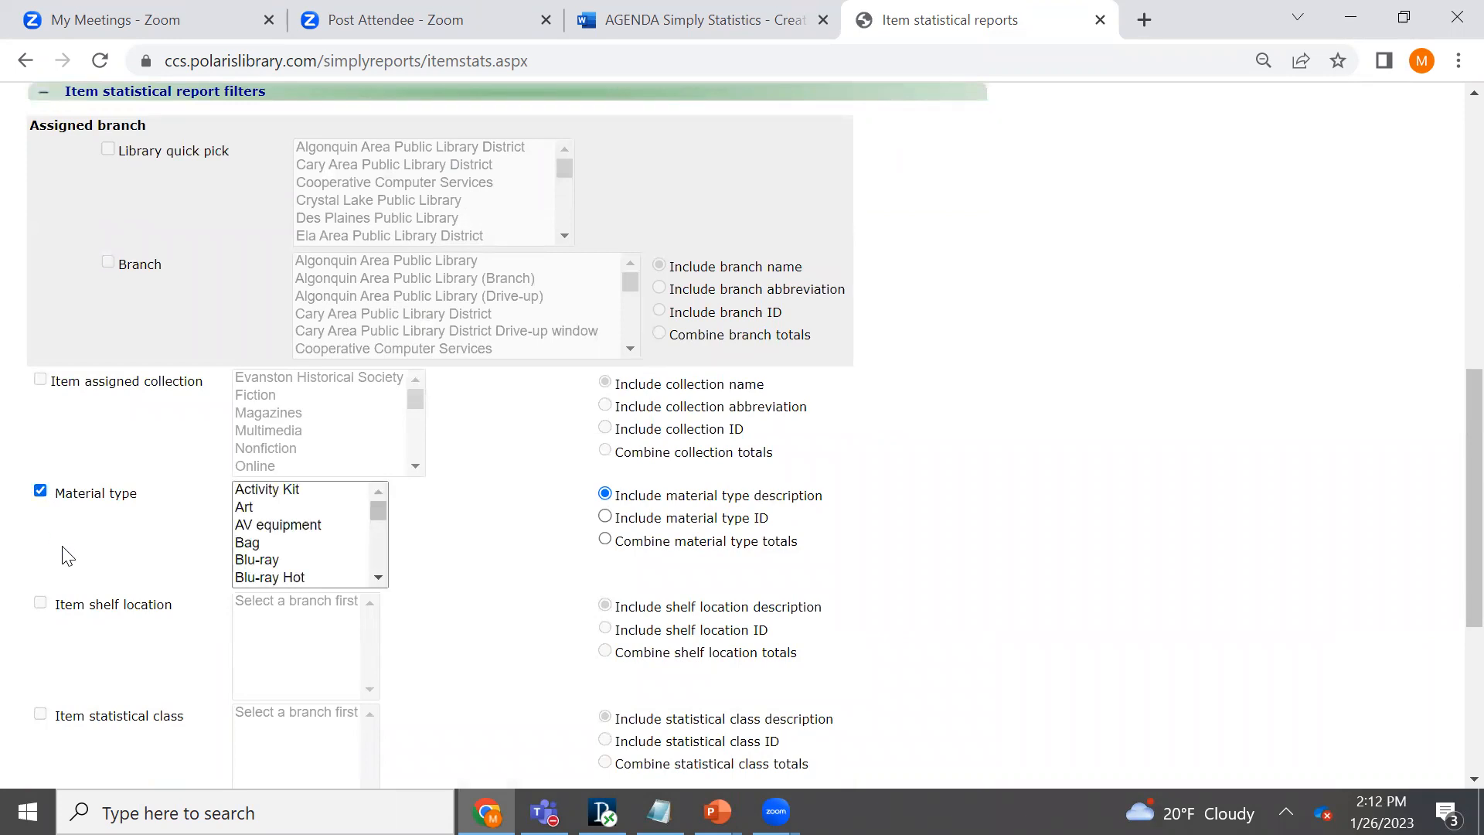
{"action": "left_click", "coordinate": [273, 562]}
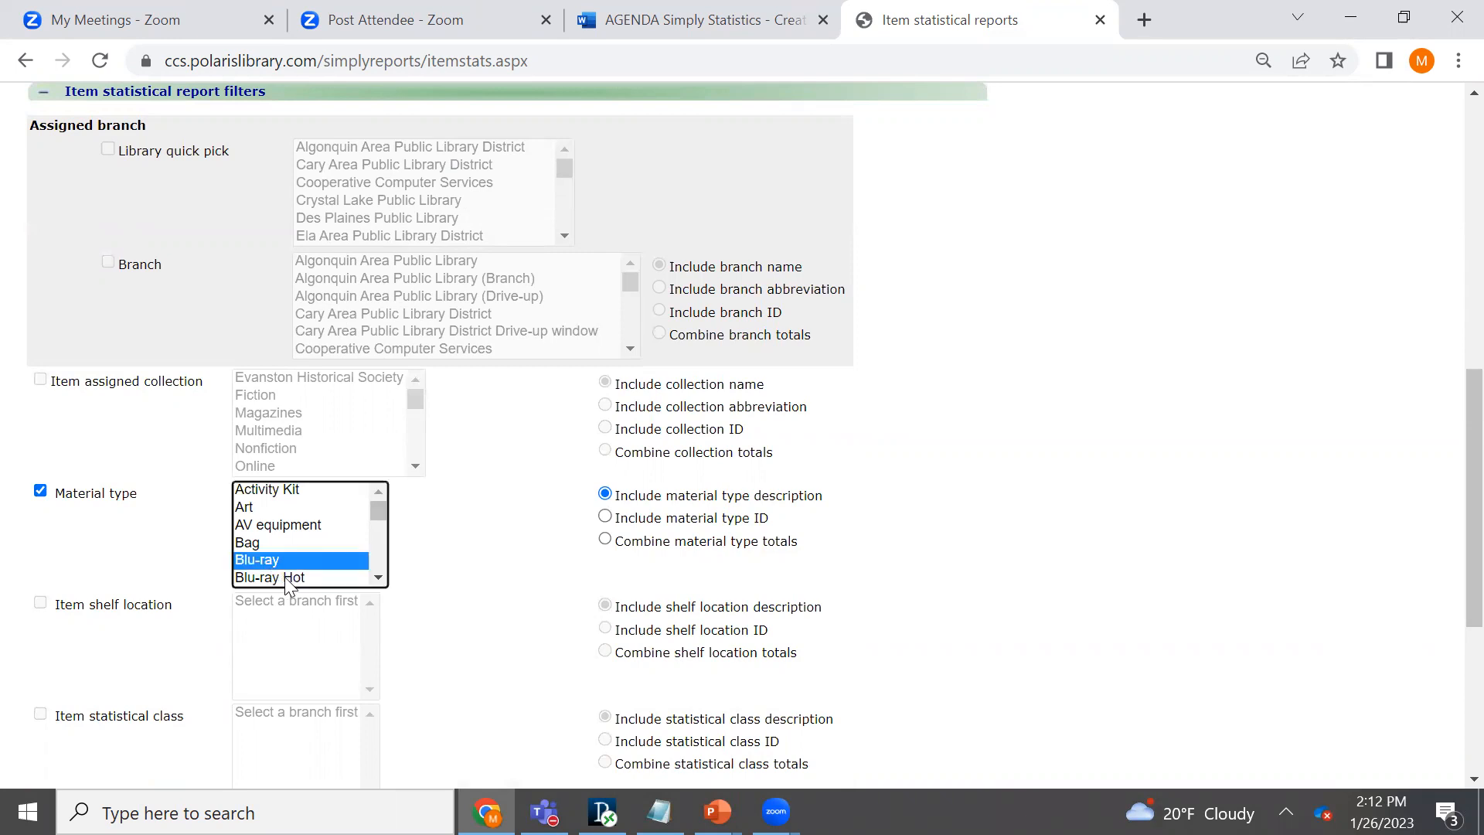
{"action": "left_click", "coordinate": [284, 577], "text": "ctrl"}
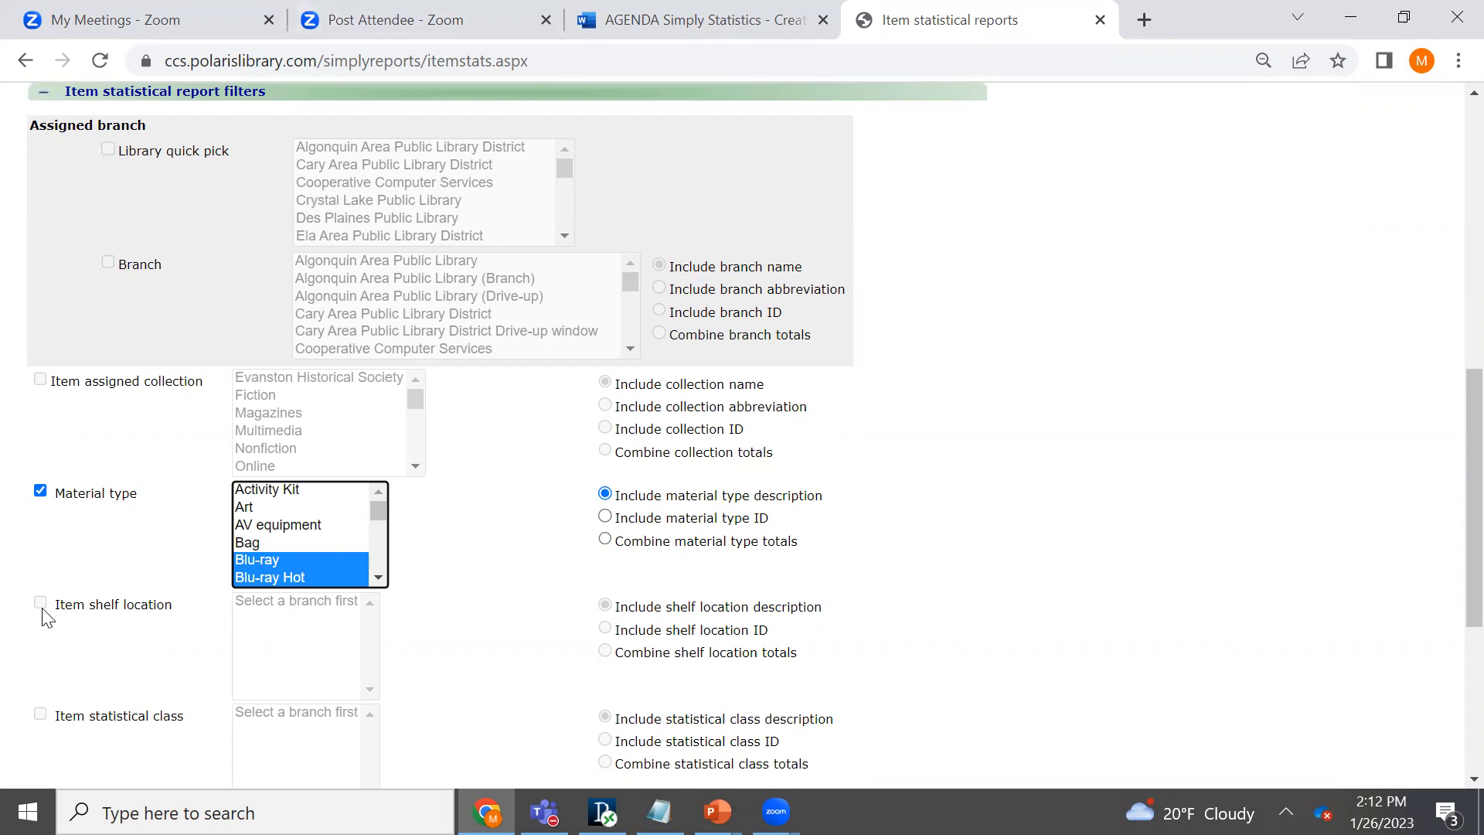
- Disable the material type filter and set the subcategory back to Activity summary
{"action": "left_click", "coordinate": [66, 662]}
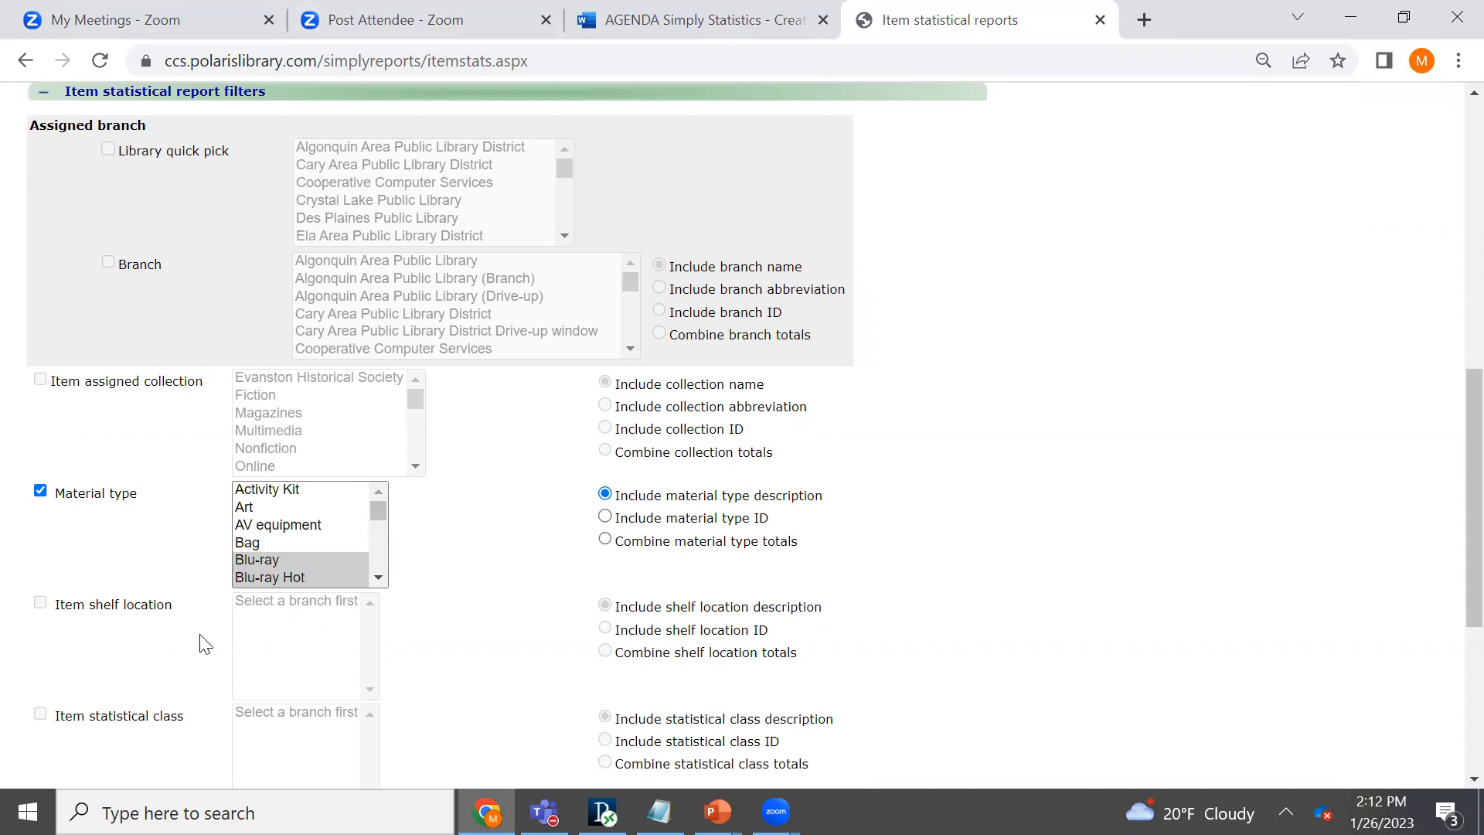
{"action": "left_click", "coordinate": [41, 491]}
{"action": "scroll", "coordinate": [1447, 547], "scroll_direction": "up", "scroll_amount": 8}
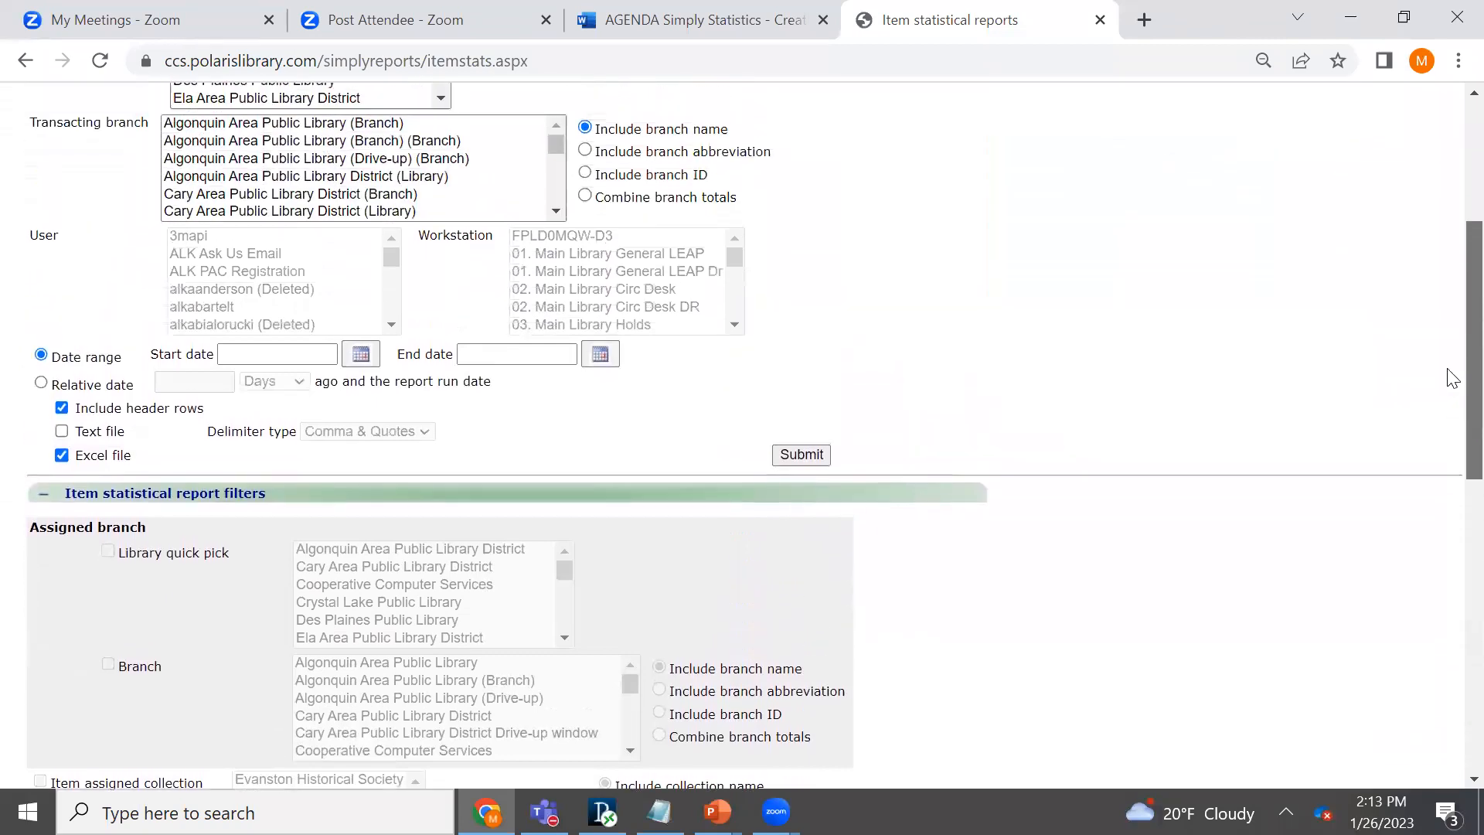
{"action": "scroll", "coordinate": [1450, 290], "scroll_direction": "up", "scroll_amount": 1}
{"action": "left_click", "coordinate": [650, 242]}
{"action": "left_click", "coordinate": [646, 253]}
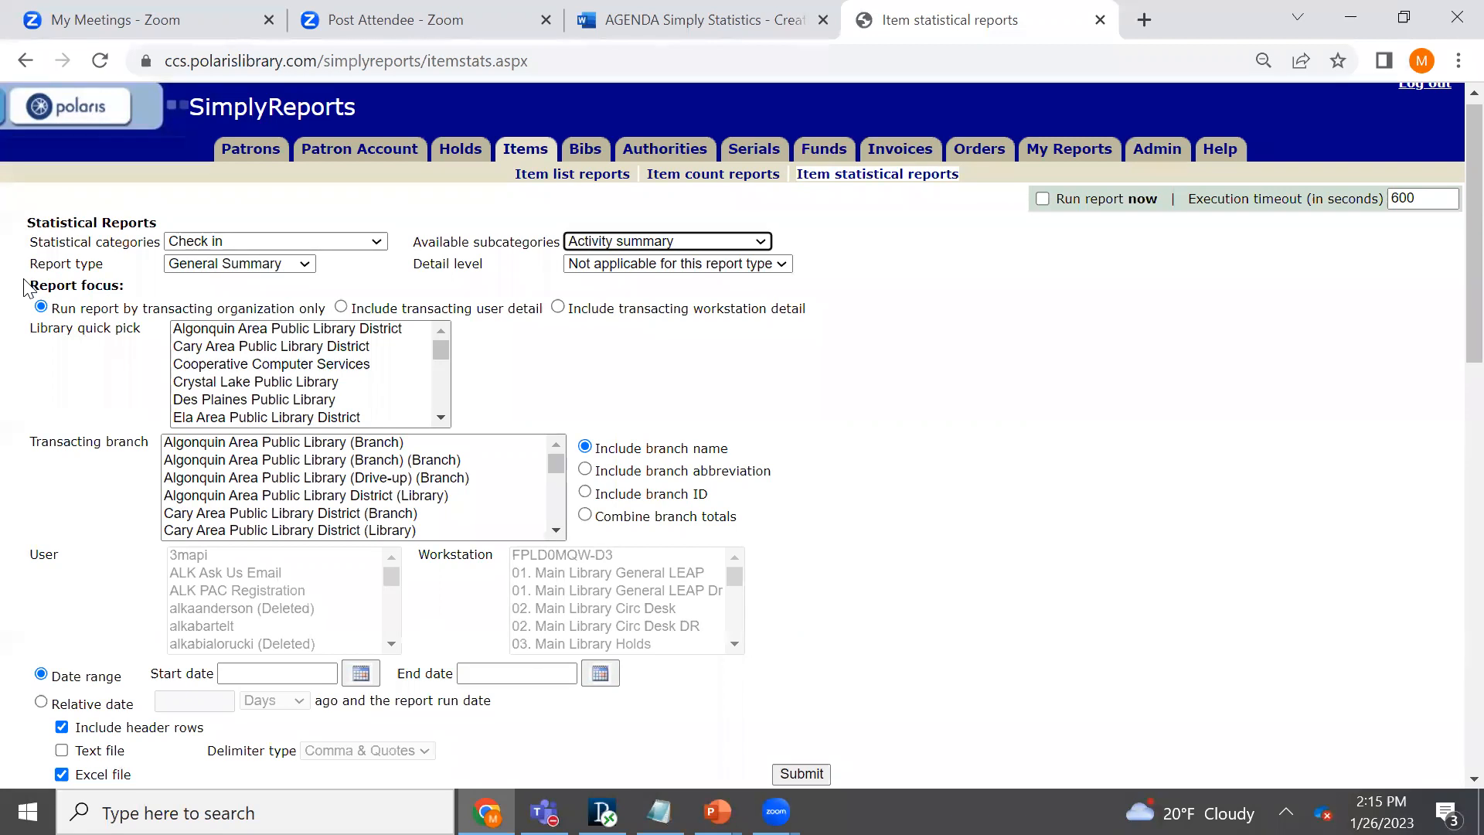
- Set the report's statistical category to Check out
{"action": "left_click_drag", "start_coordinate": [30, 242], "coordinate": [167, 252]}
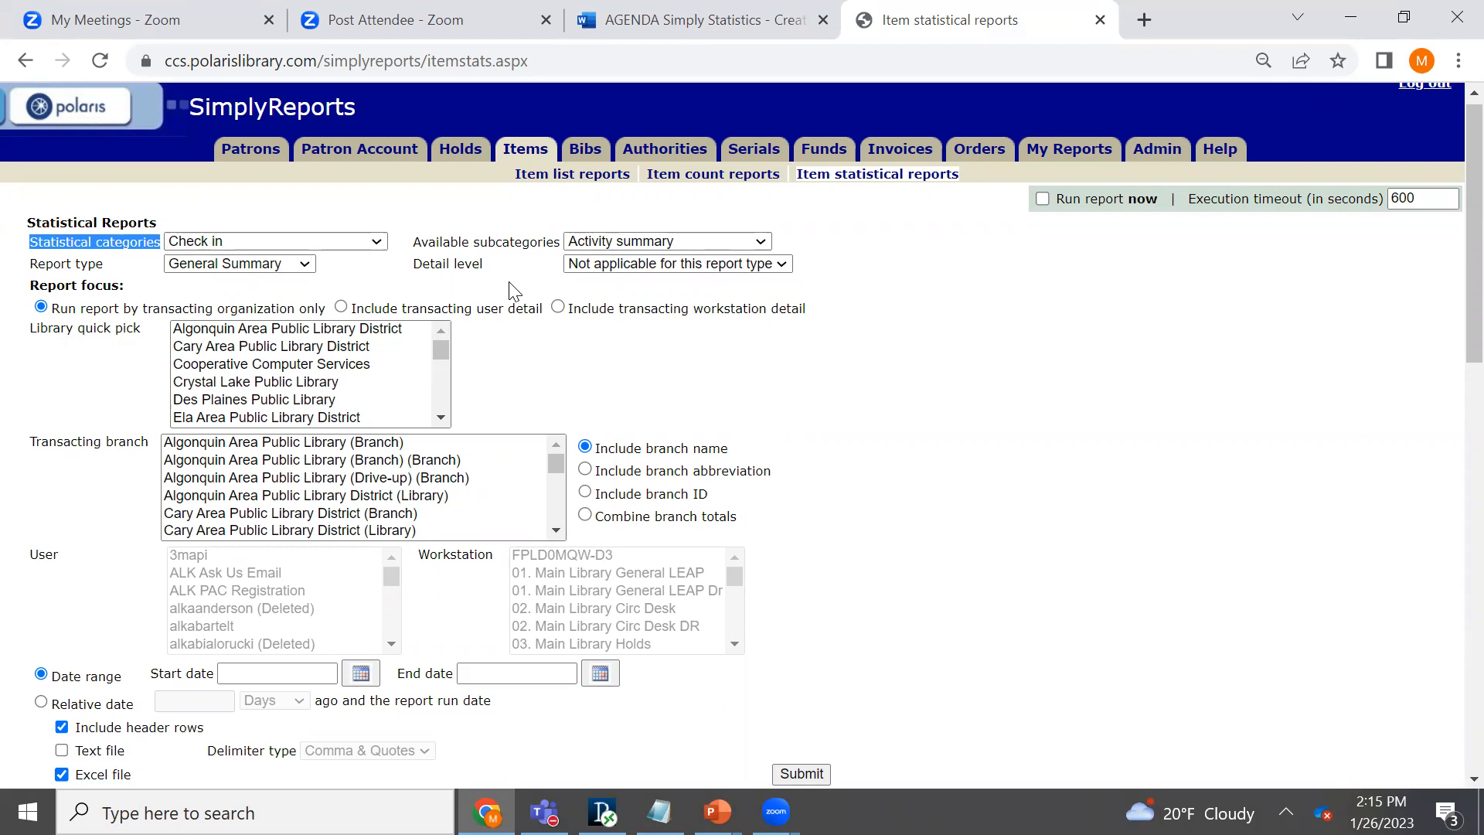
{"action": "left_click", "coordinate": [376, 241]}
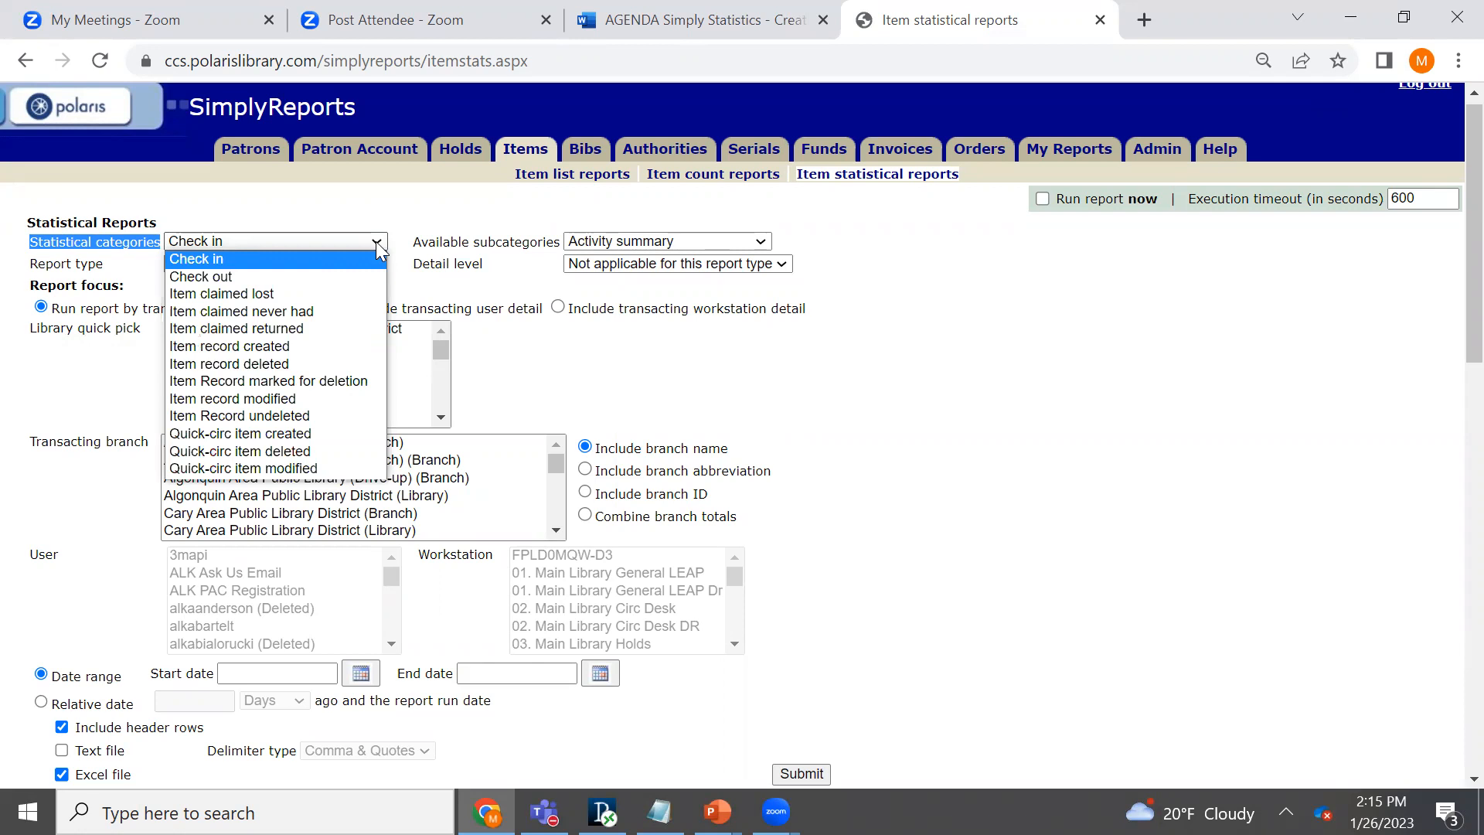
{"action": "left_click", "coordinate": [218, 275]}
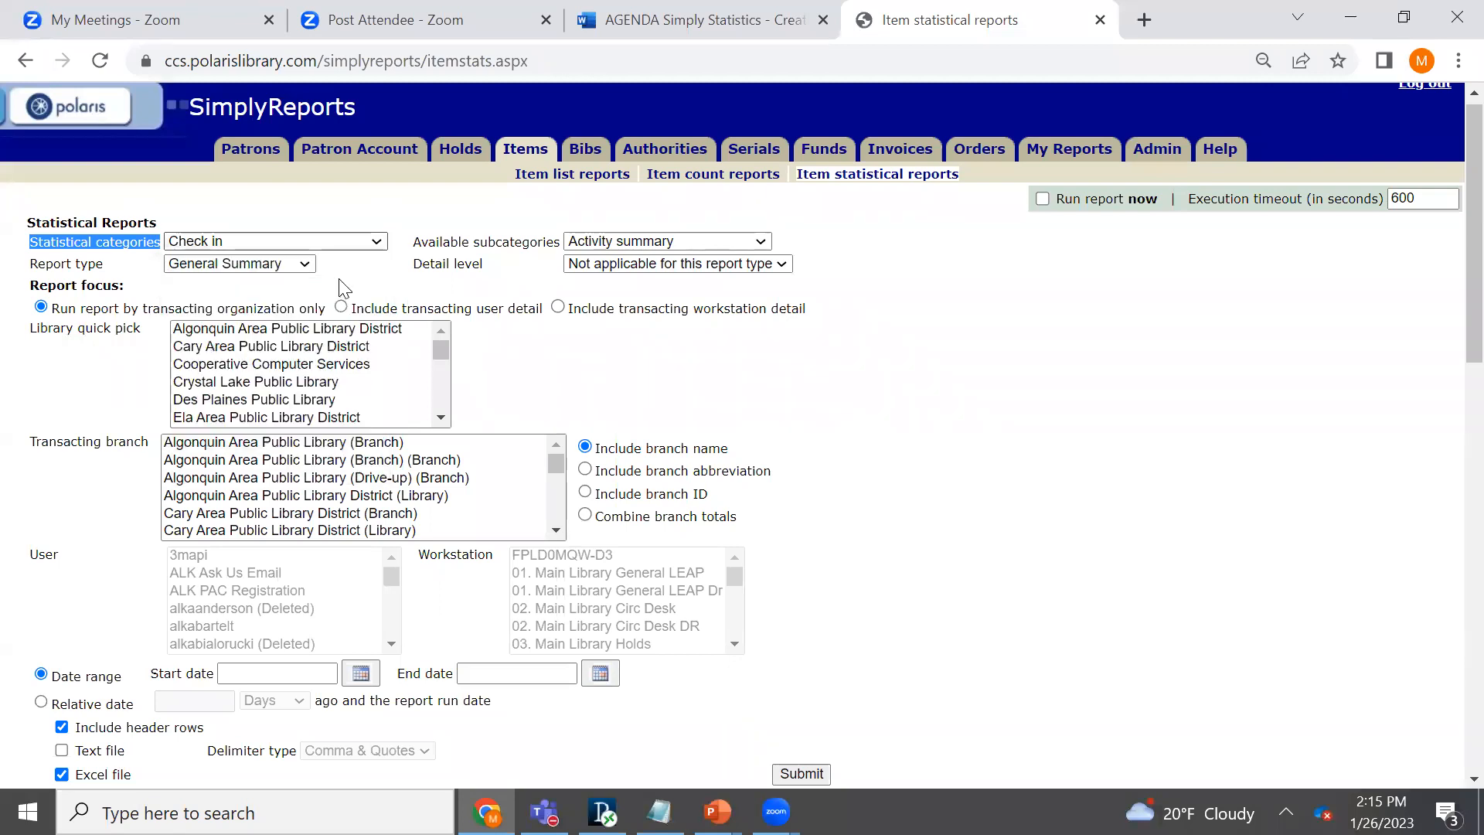
{"action": "left_click", "coordinate": [420, 211]}
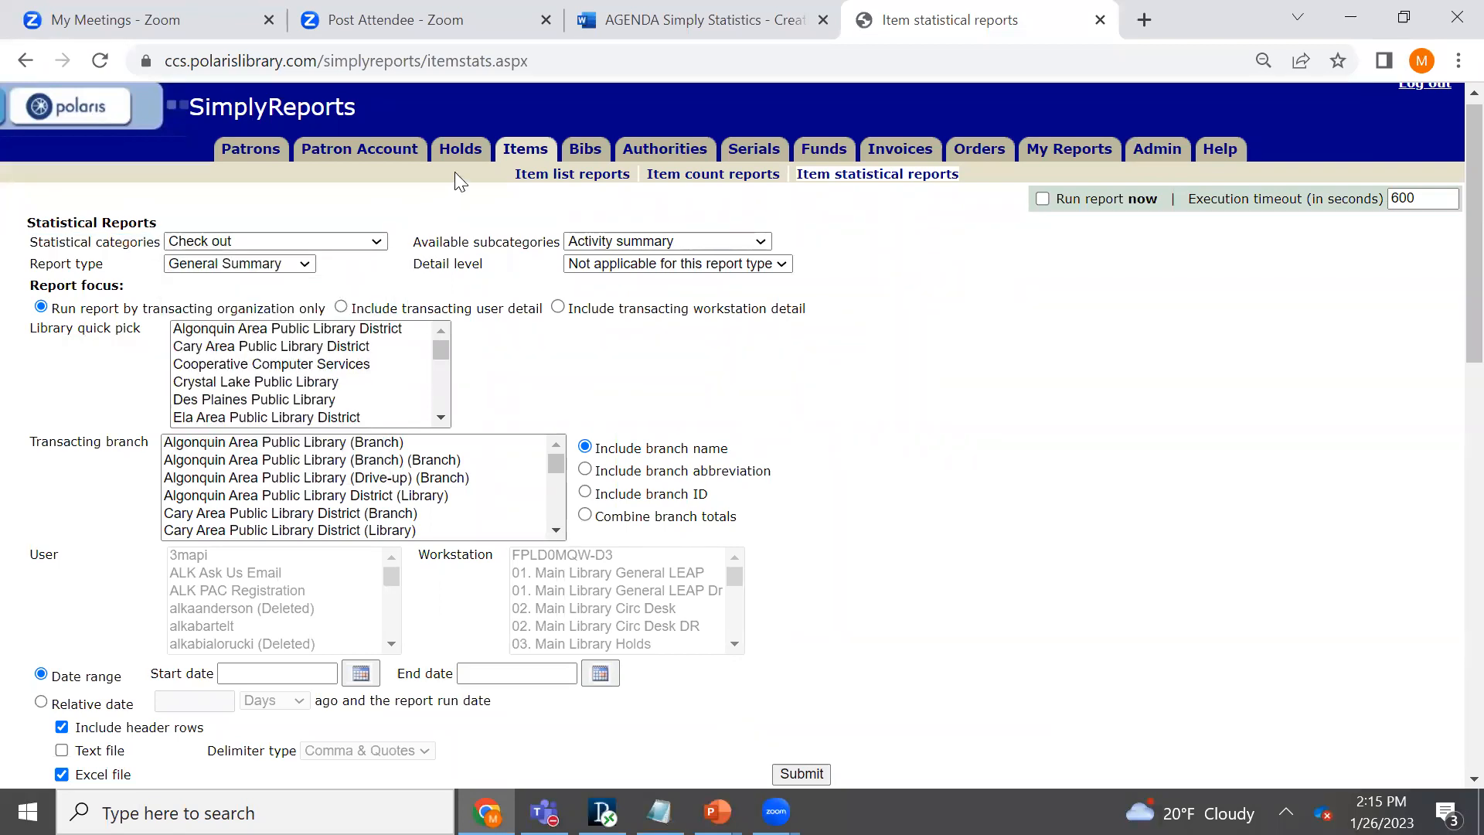
- Review the subcategories available for the Check out category and keep Activity summary selected
{"action": "left_click_drag", "start_coordinate": [419, 243], "coordinate": [558, 240]}
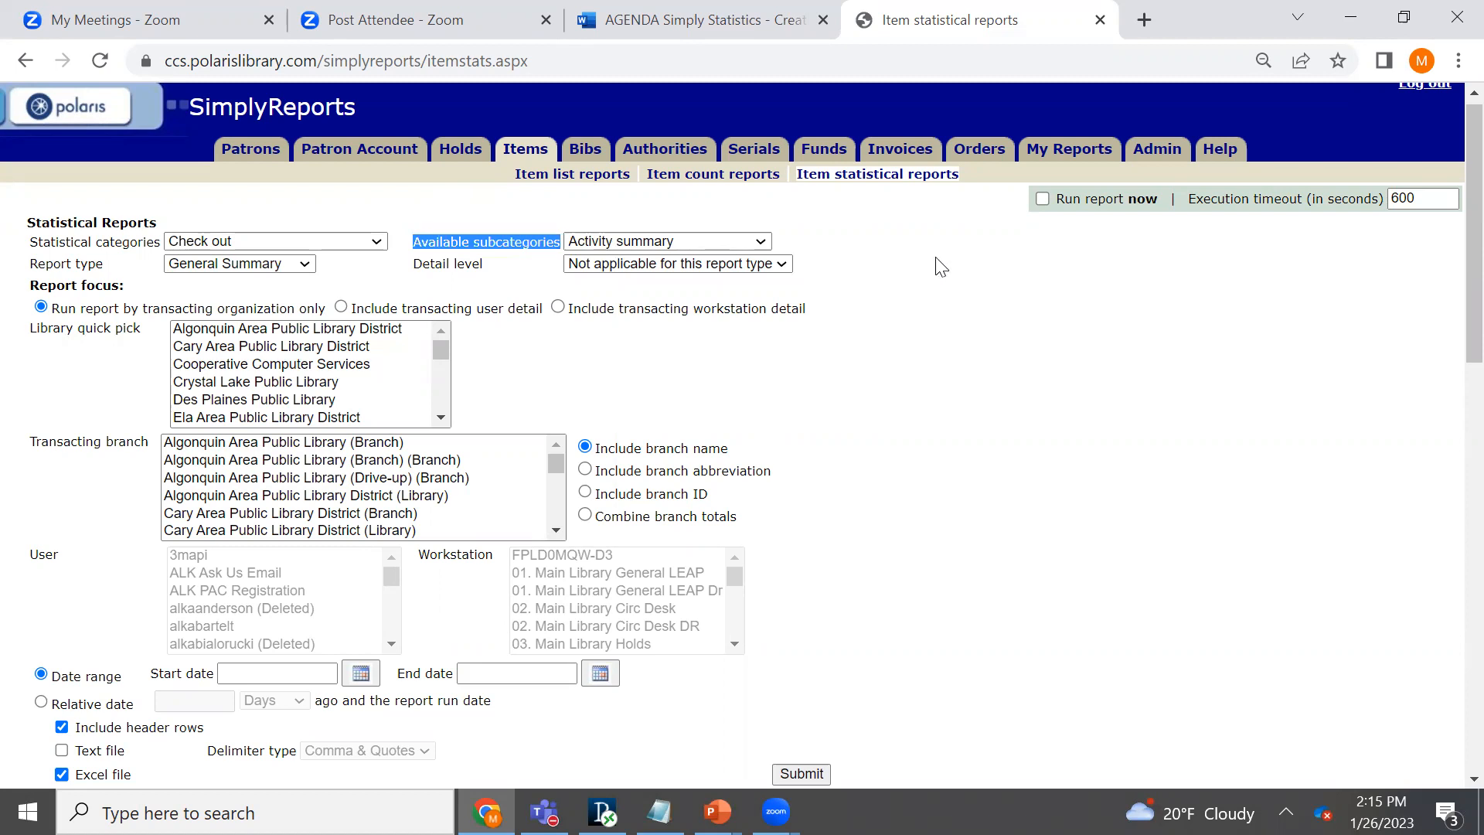
{"action": "left_click", "coordinate": [762, 242]}
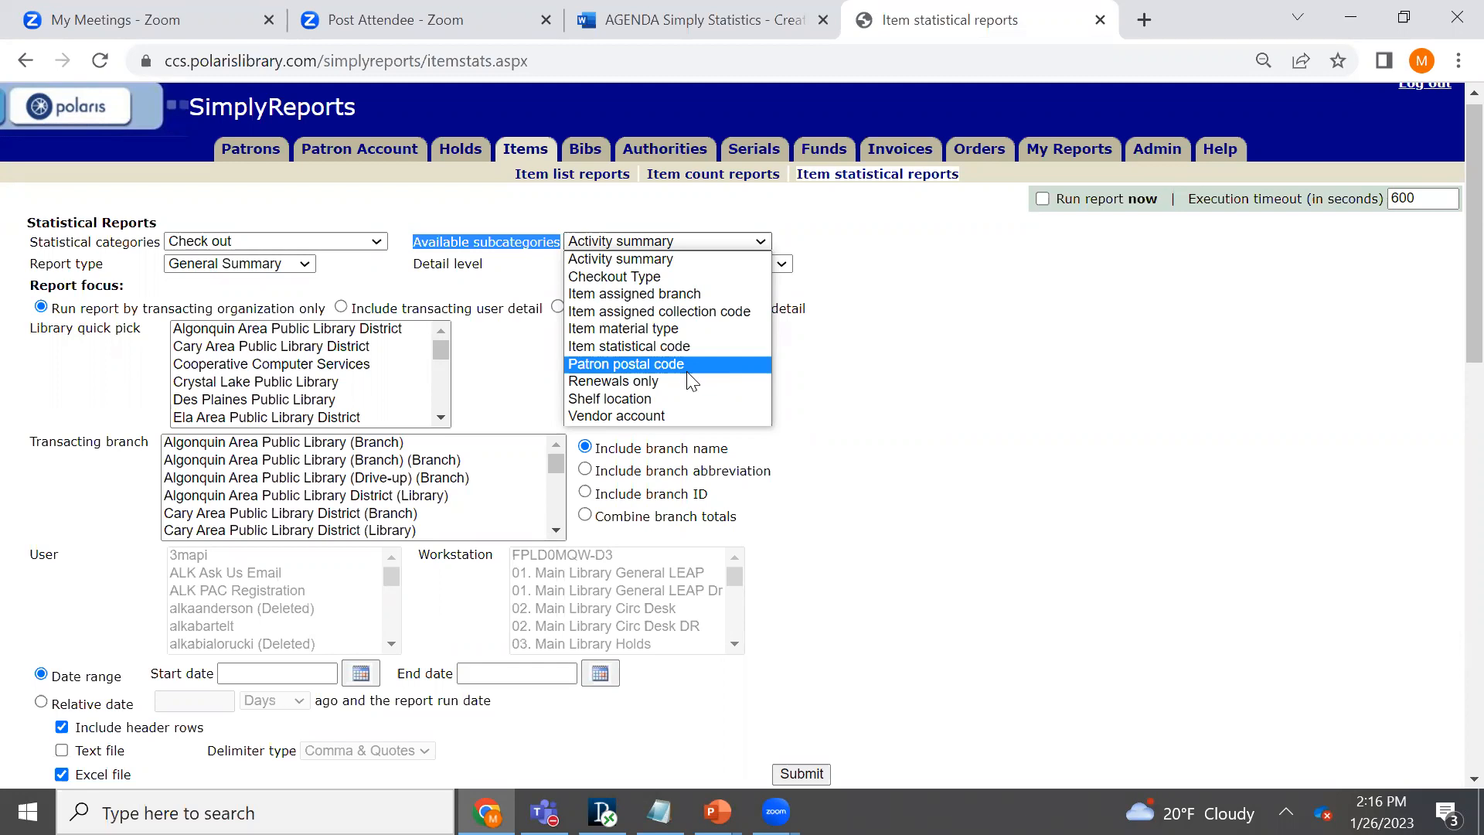
{"action": "left_click", "coordinate": [665, 258]}
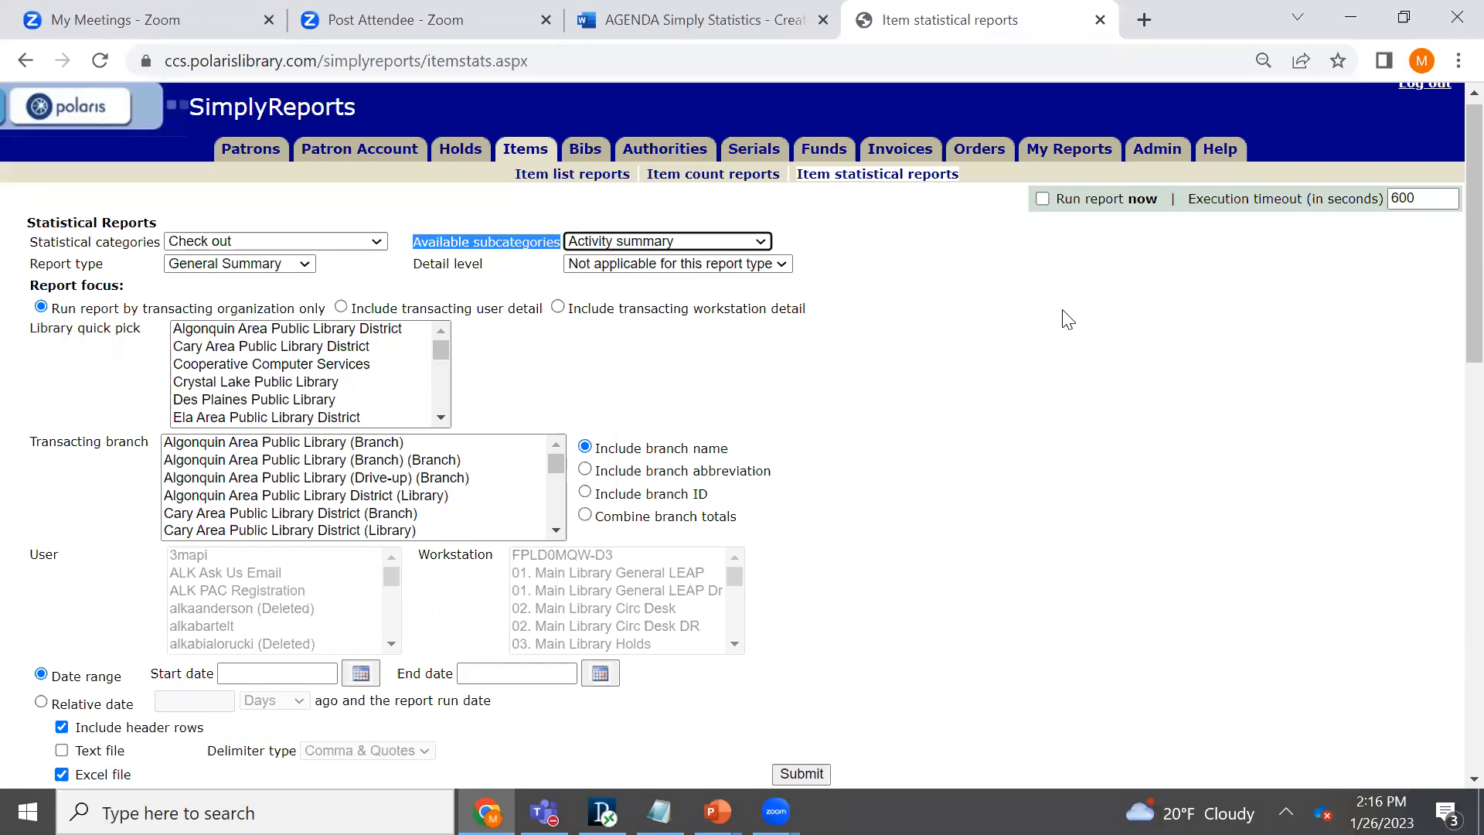
{"action": "left_click", "coordinate": [1066, 318]}
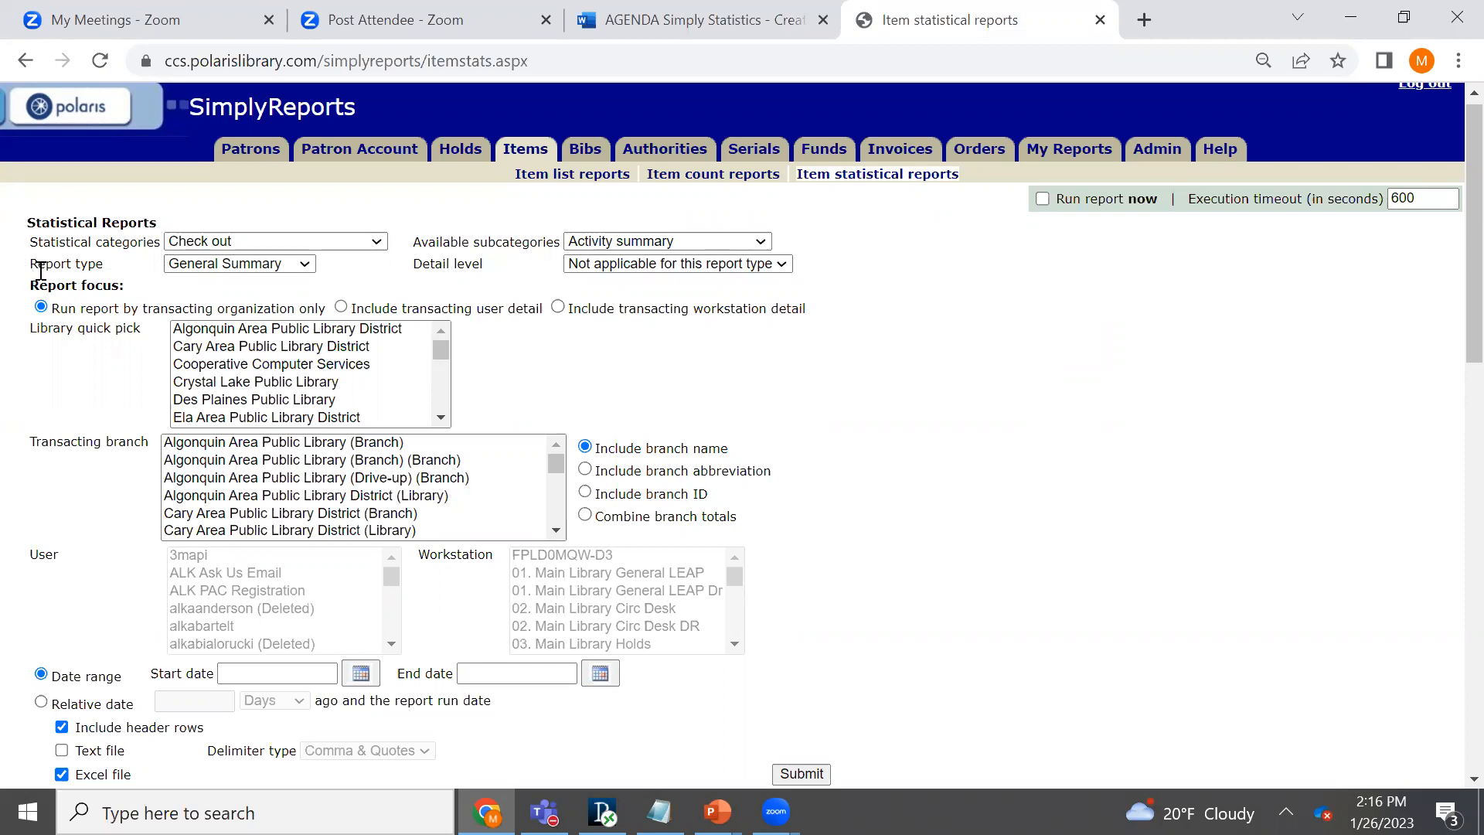
- Review the report types offered for the checkout report without changing the selection
{"action": "left_click_drag", "start_coordinate": [32, 264], "coordinate": [99, 264]}
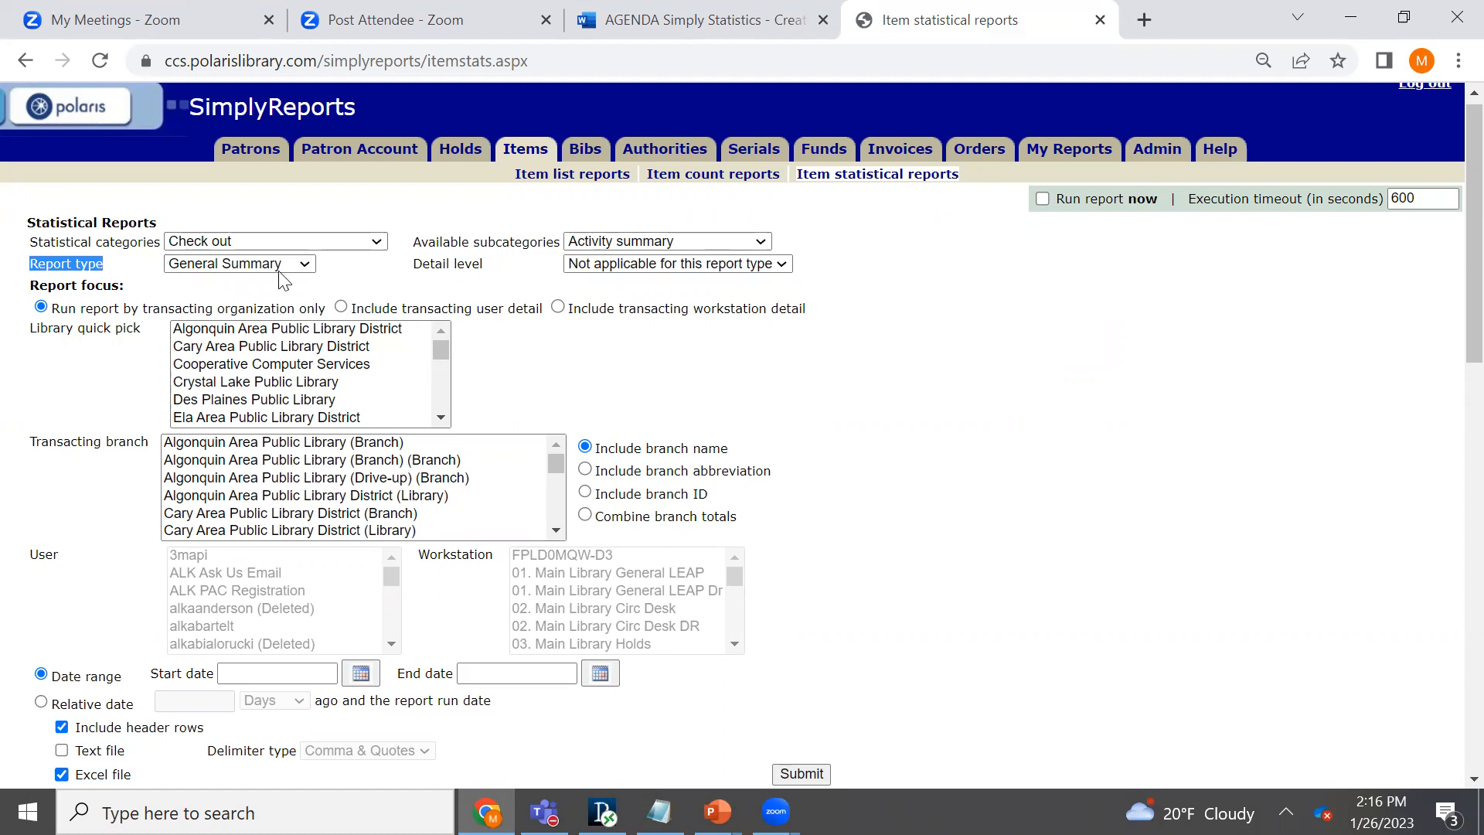
{"action": "left_click", "coordinate": [305, 265]}
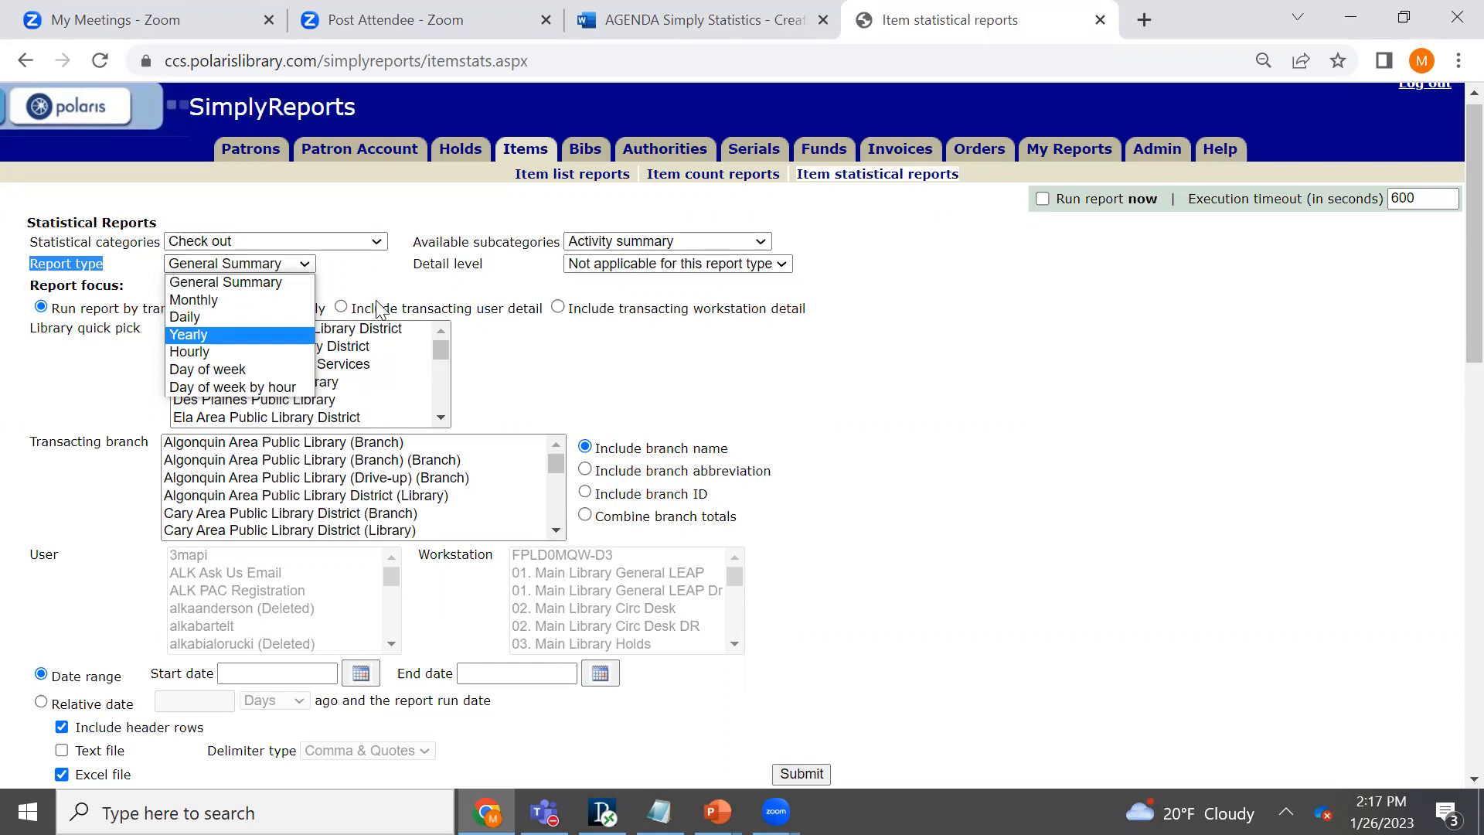
{"action": "left_click", "coordinate": [413, 261]}
- Set the report type to Daily and examine the detail levels it offers
{"action": "left_click_drag", "start_coordinate": [414, 261], "coordinate": [488, 276]}
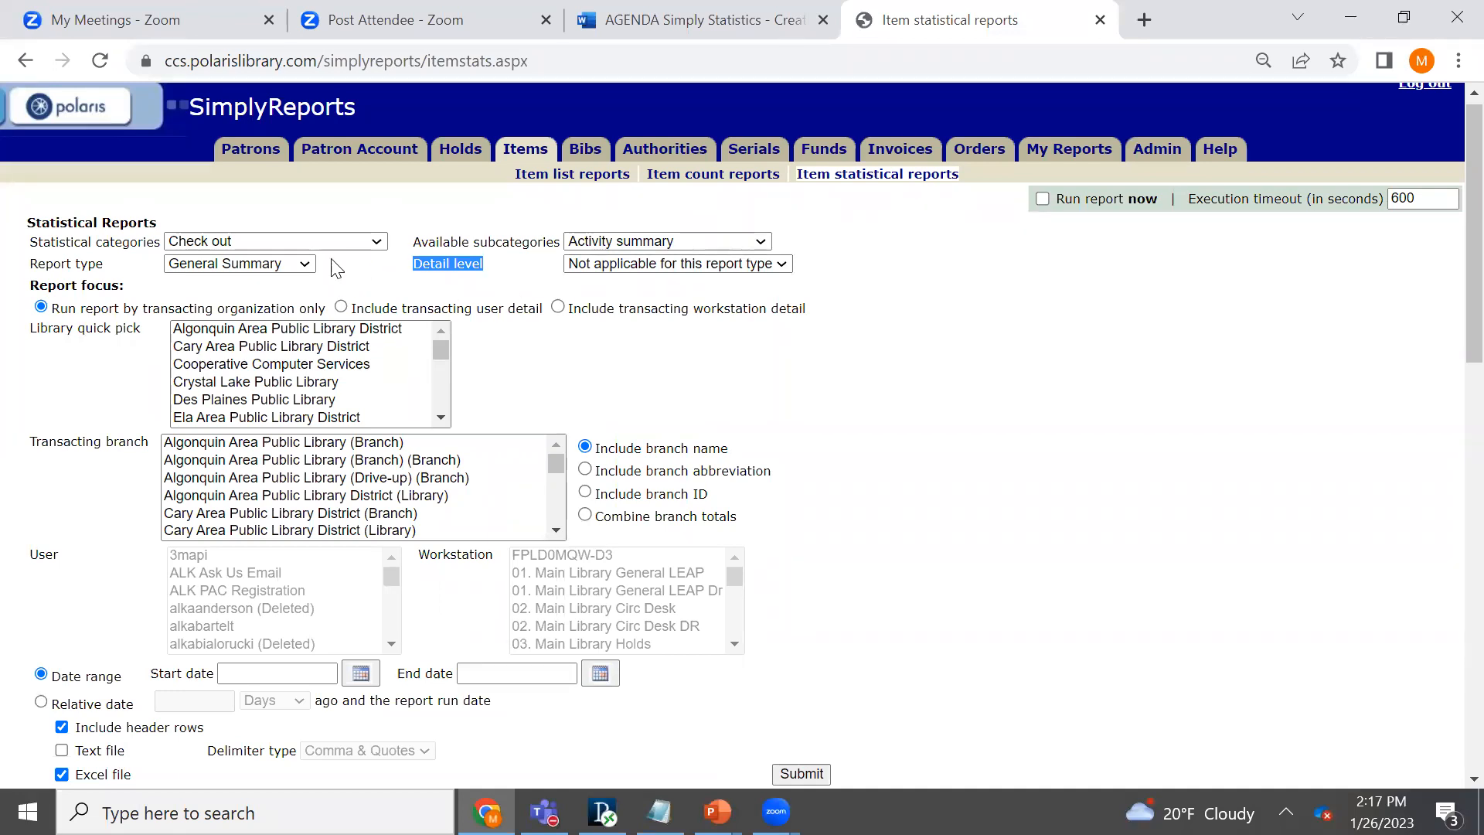
{"action": "left_click", "coordinate": [307, 265]}
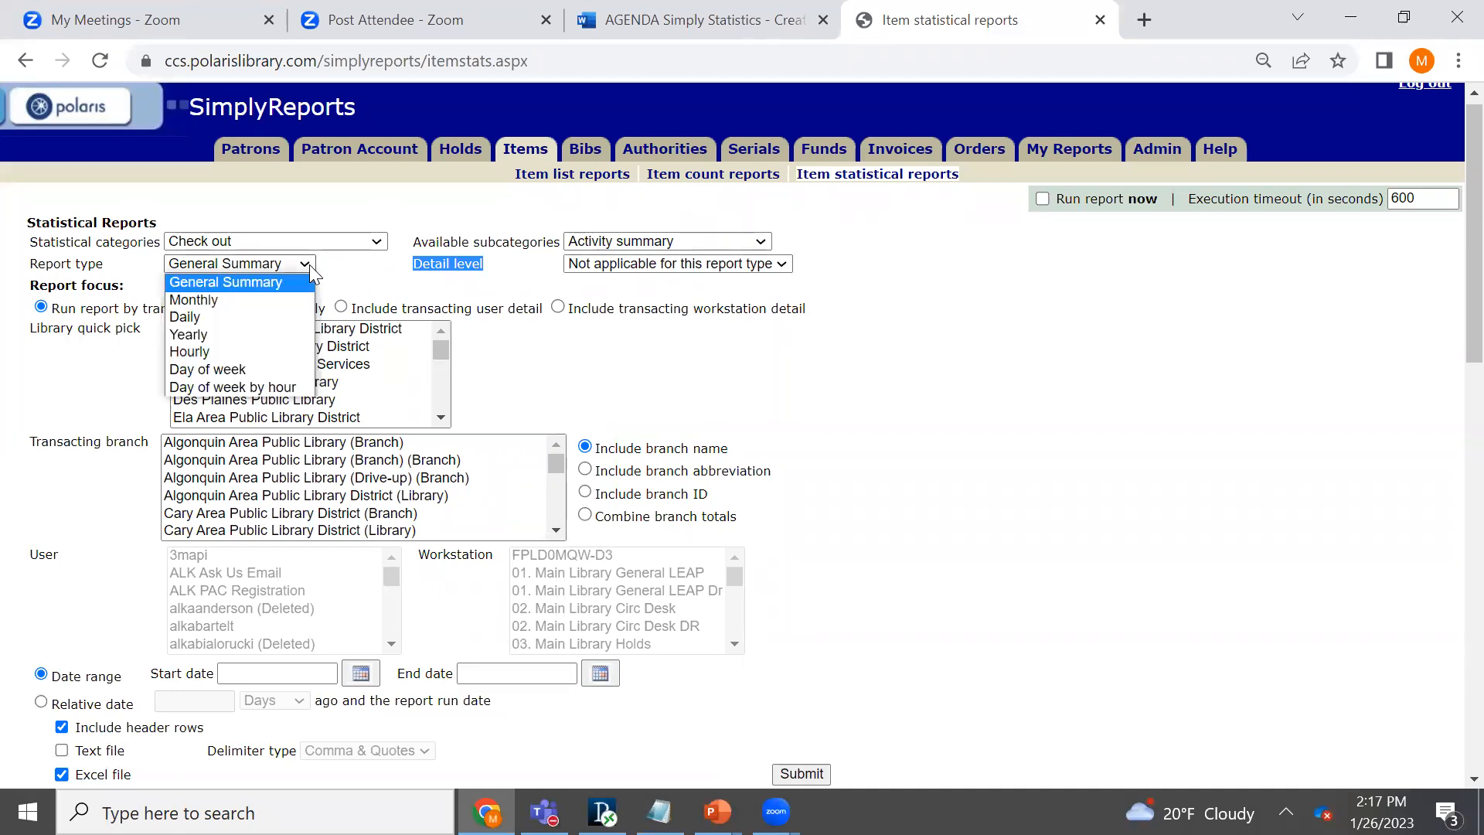
{"action": "left_click", "coordinate": [297, 315]}
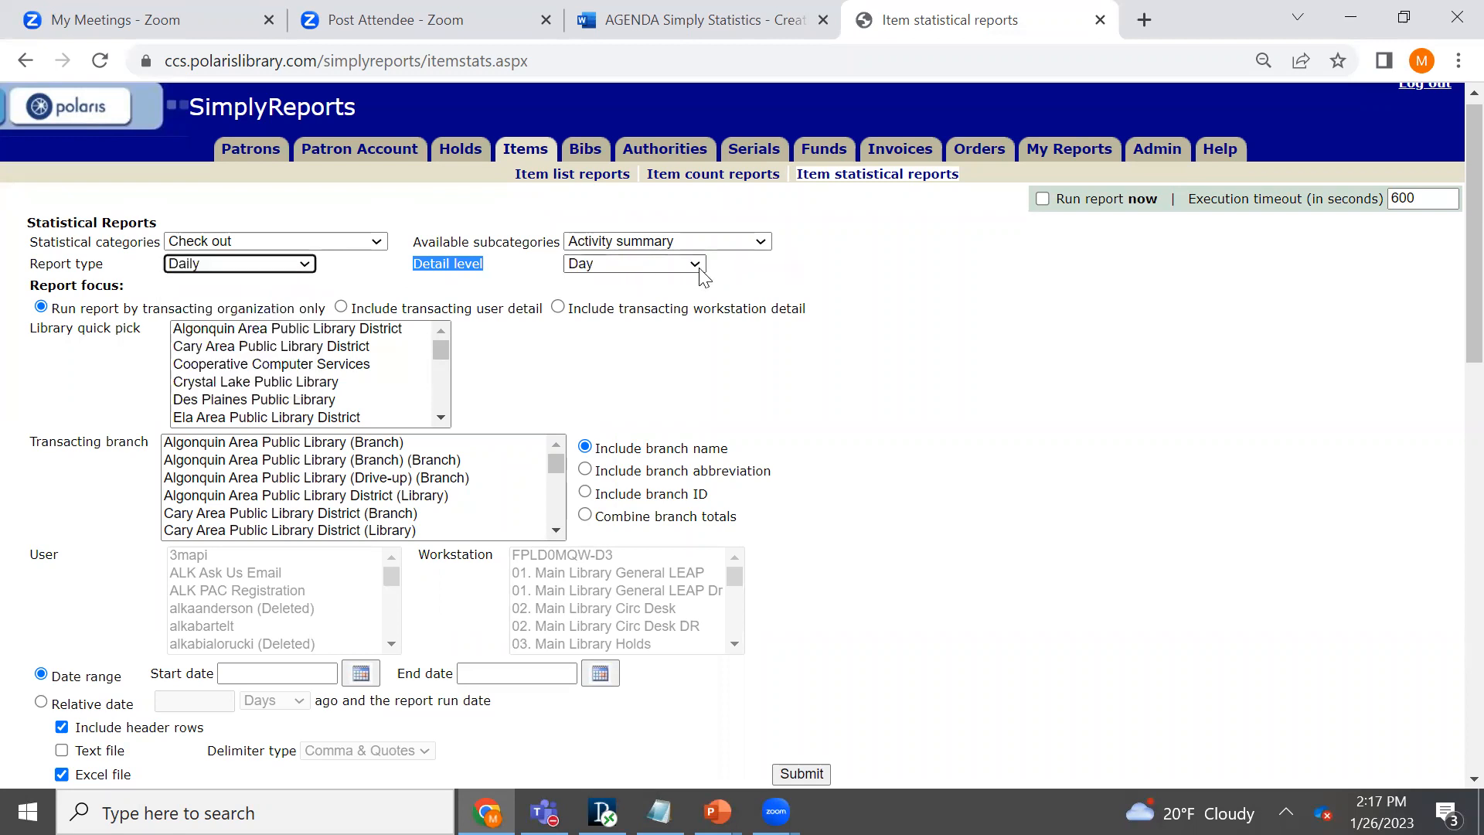
{"action": "left_click", "coordinate": [699, 264]}
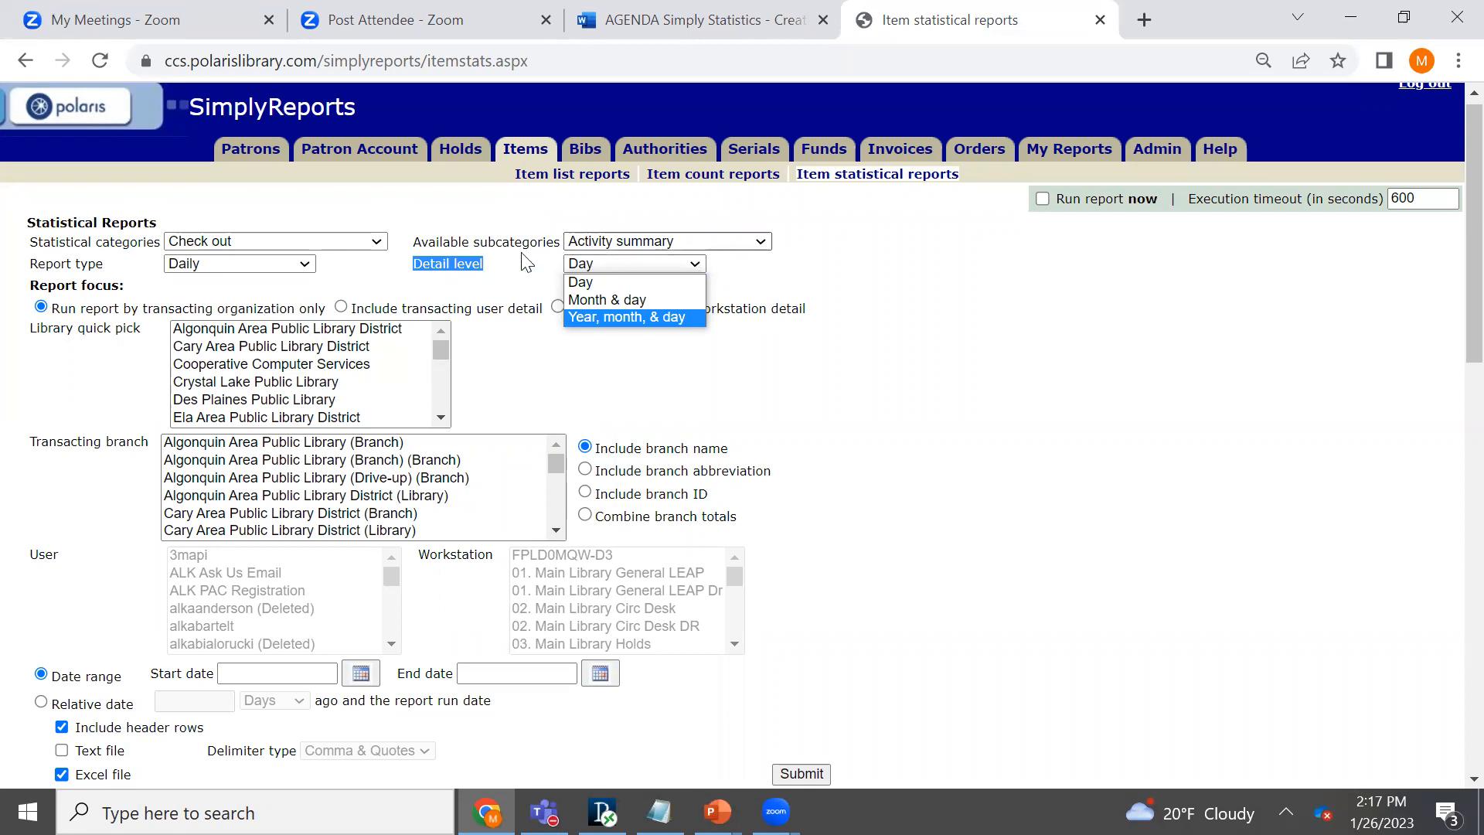
{"action": "left_click", "coordinate": [328, 288]}
- Return the report type to General Summary
{"action": "left_click", "coordinate": [304, 265]}
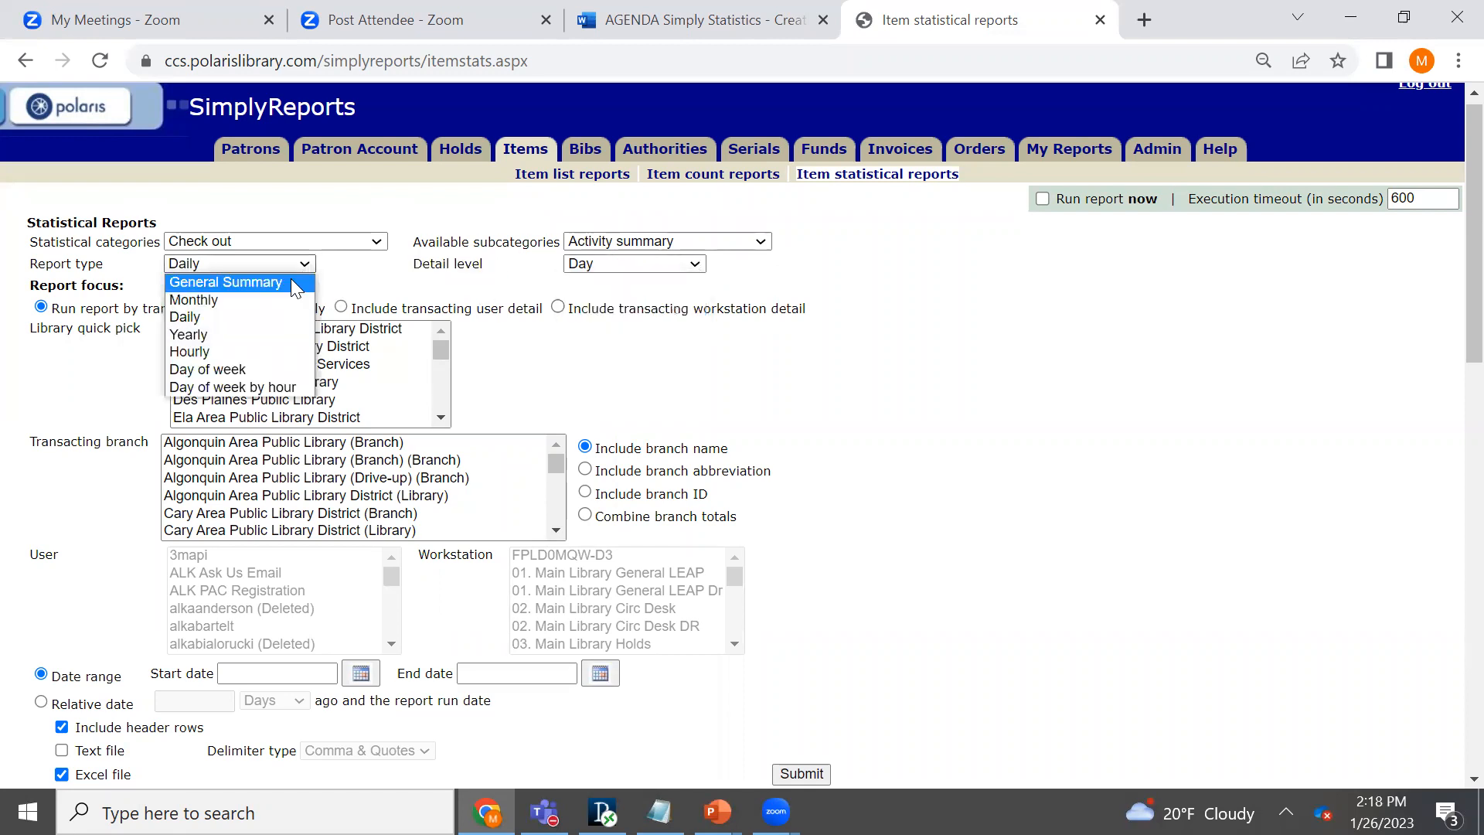
{"action": "left_click", "coordinate": [291, 280]}
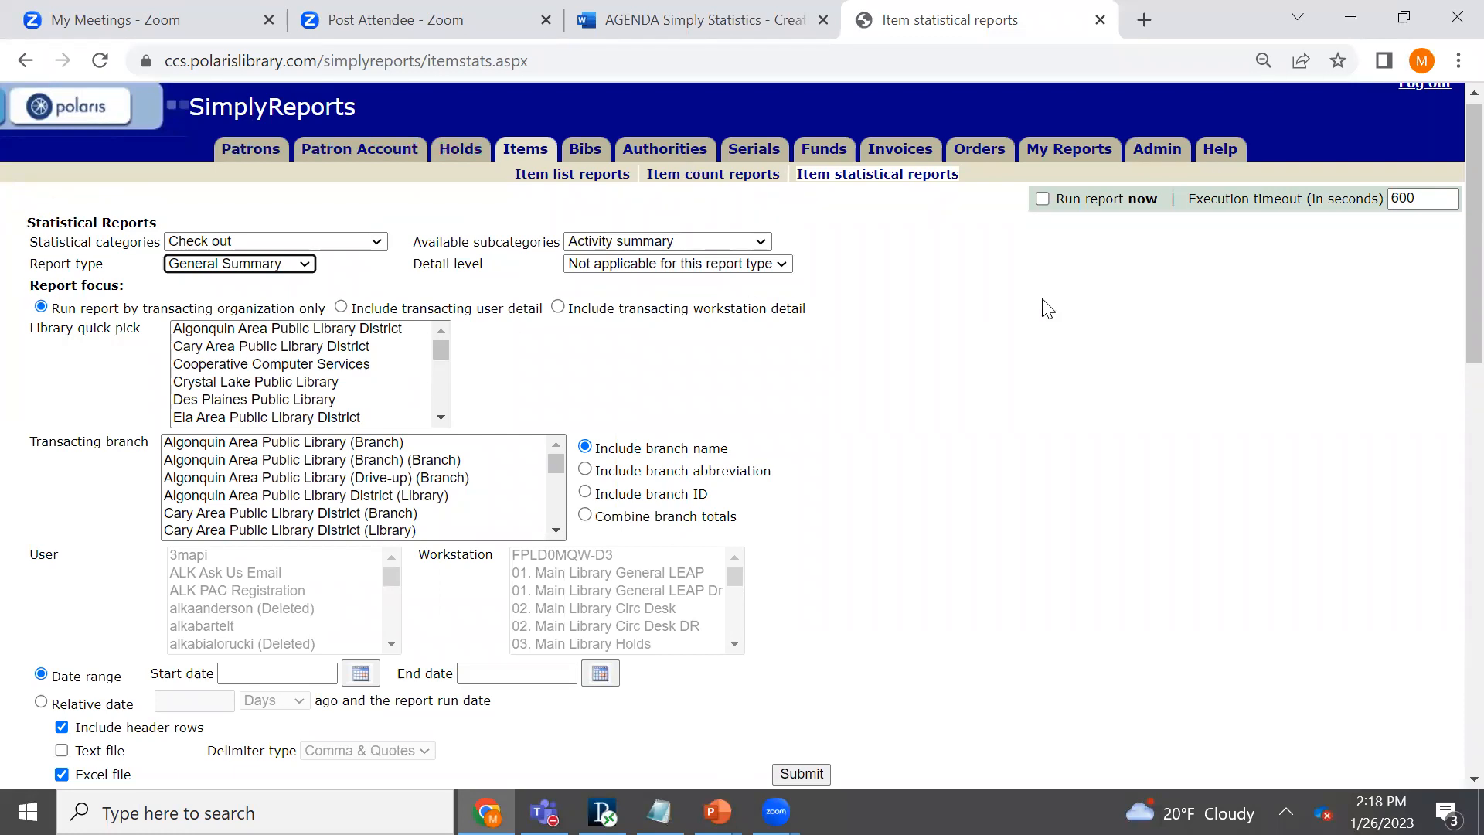
- Select Des Plaines Public Library as the report's library quick pick
{"action": "scroll", "coordinate": [1451, 309], "scroll_direction": "down", "scroll_amount": 1}
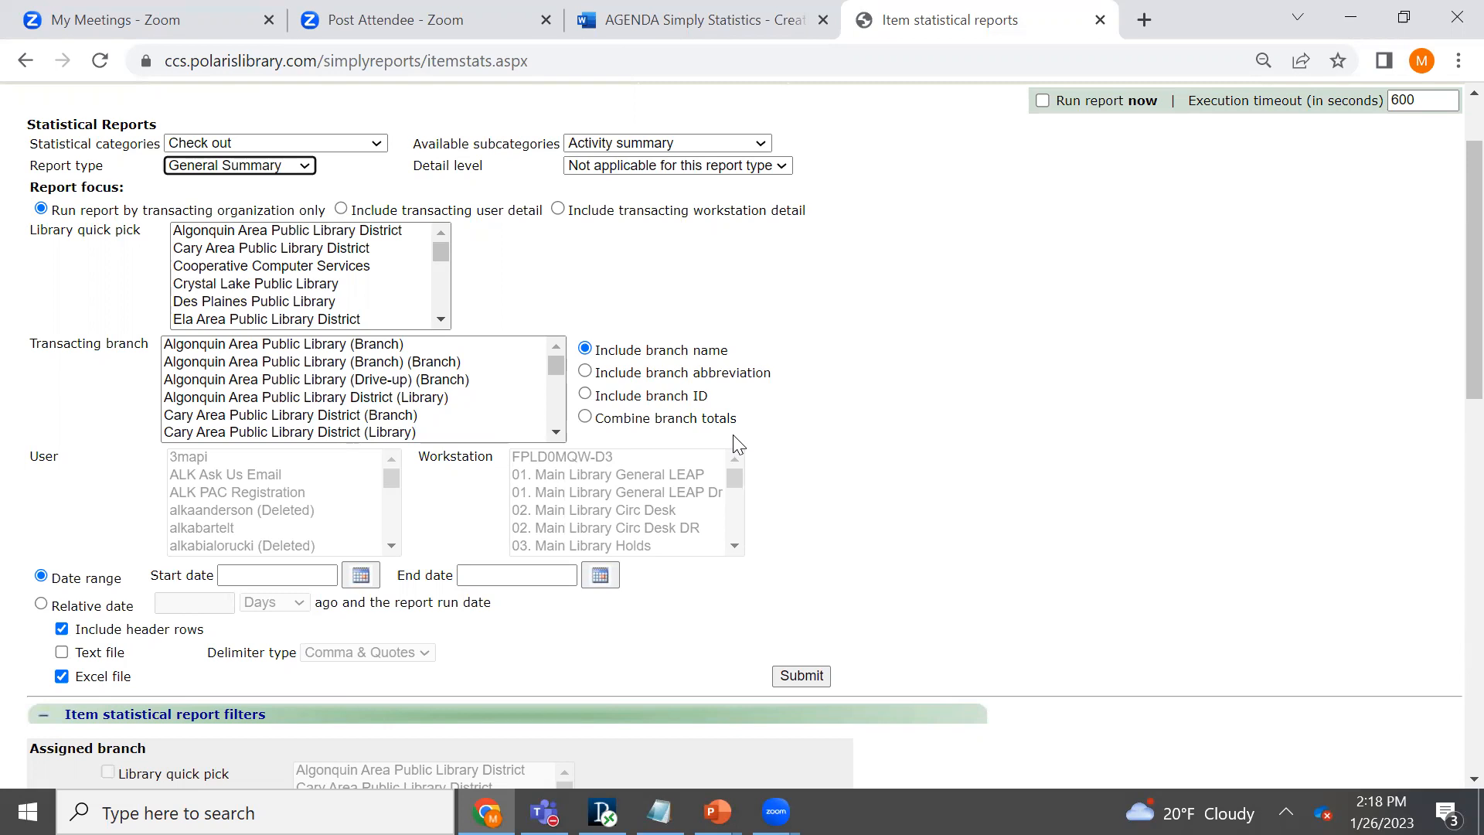
{"action": "left_click", "coordinate": [306, 302]}
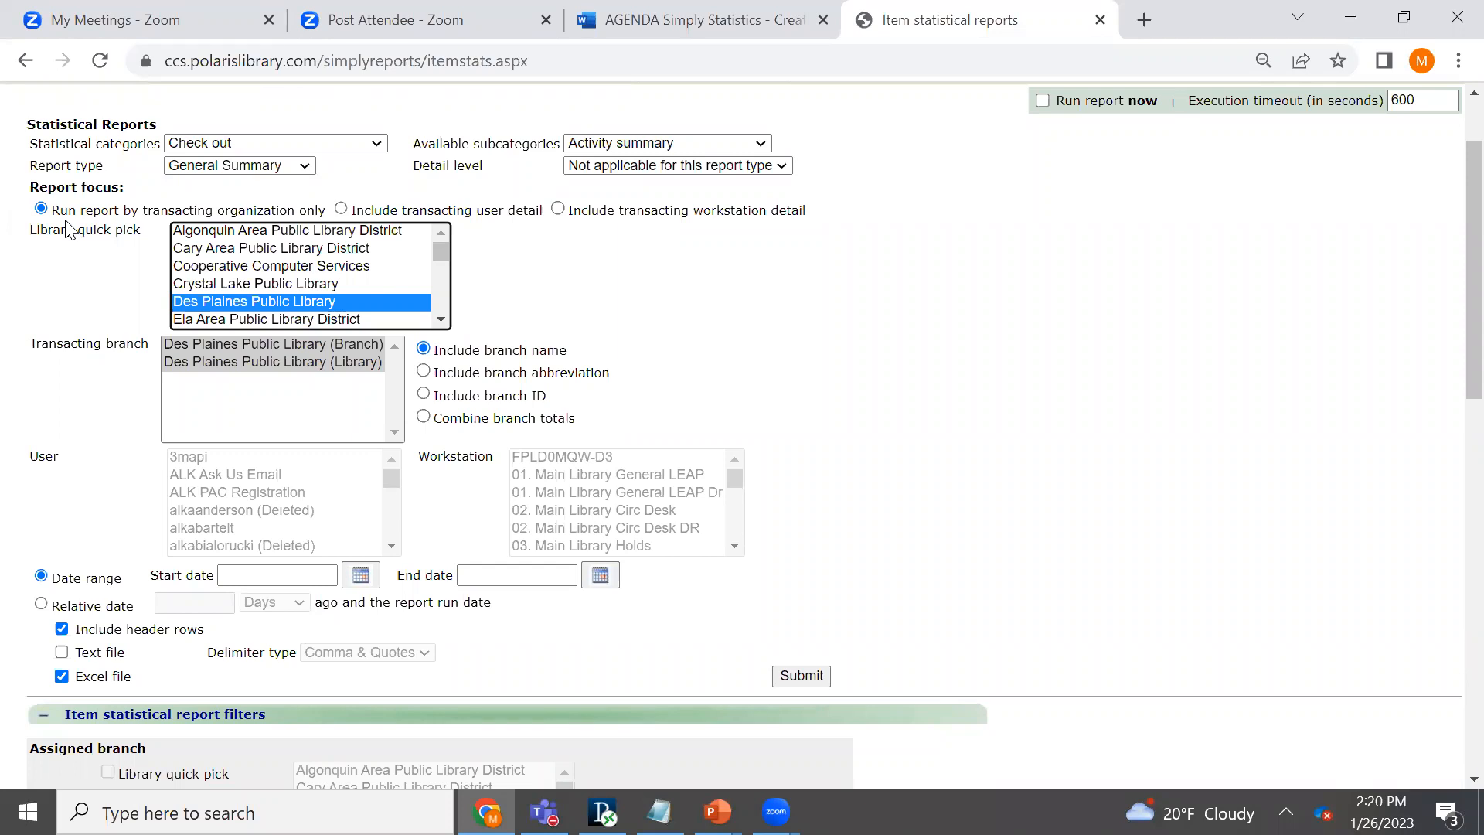
- Try the transacting user and transacting workstation detail focuses, and return to running the report by transacting organization only
{"action": "left_click", "coordinate": [341, 209]}
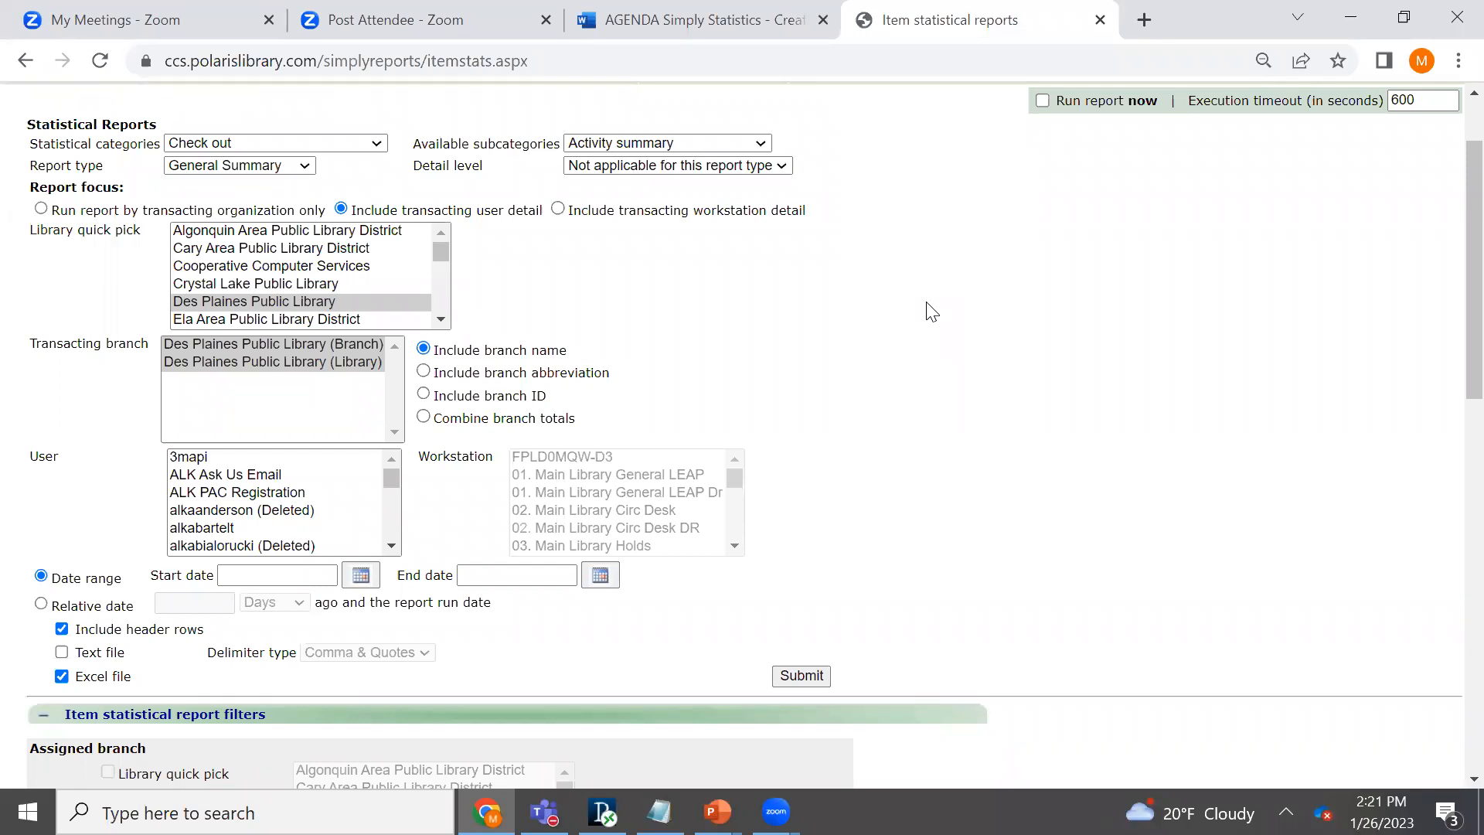
{"action": "left_click", "coordinate": [557, 209]}
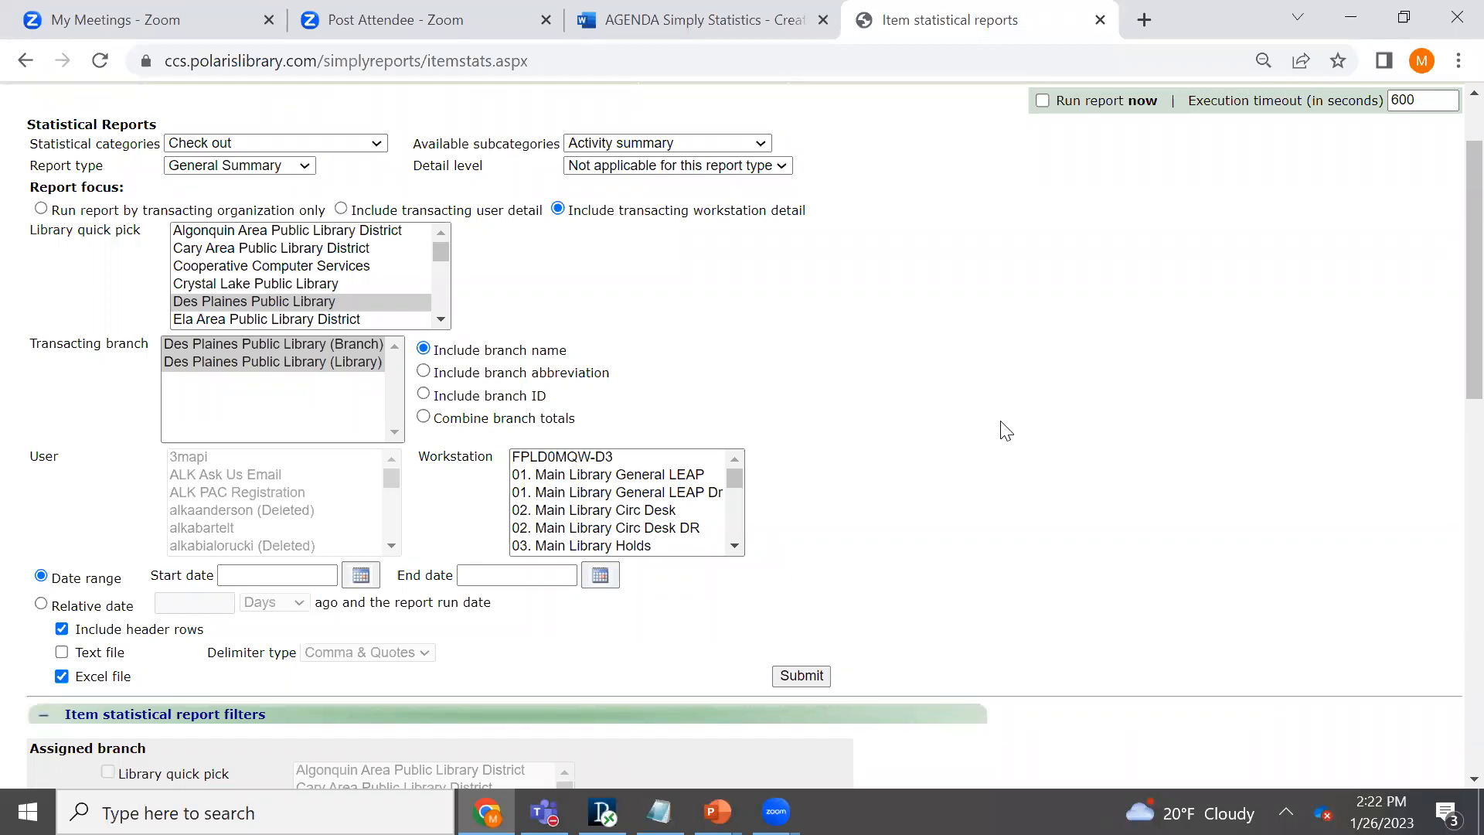
{"action": "left_click", "coordinate": [40, 209]}
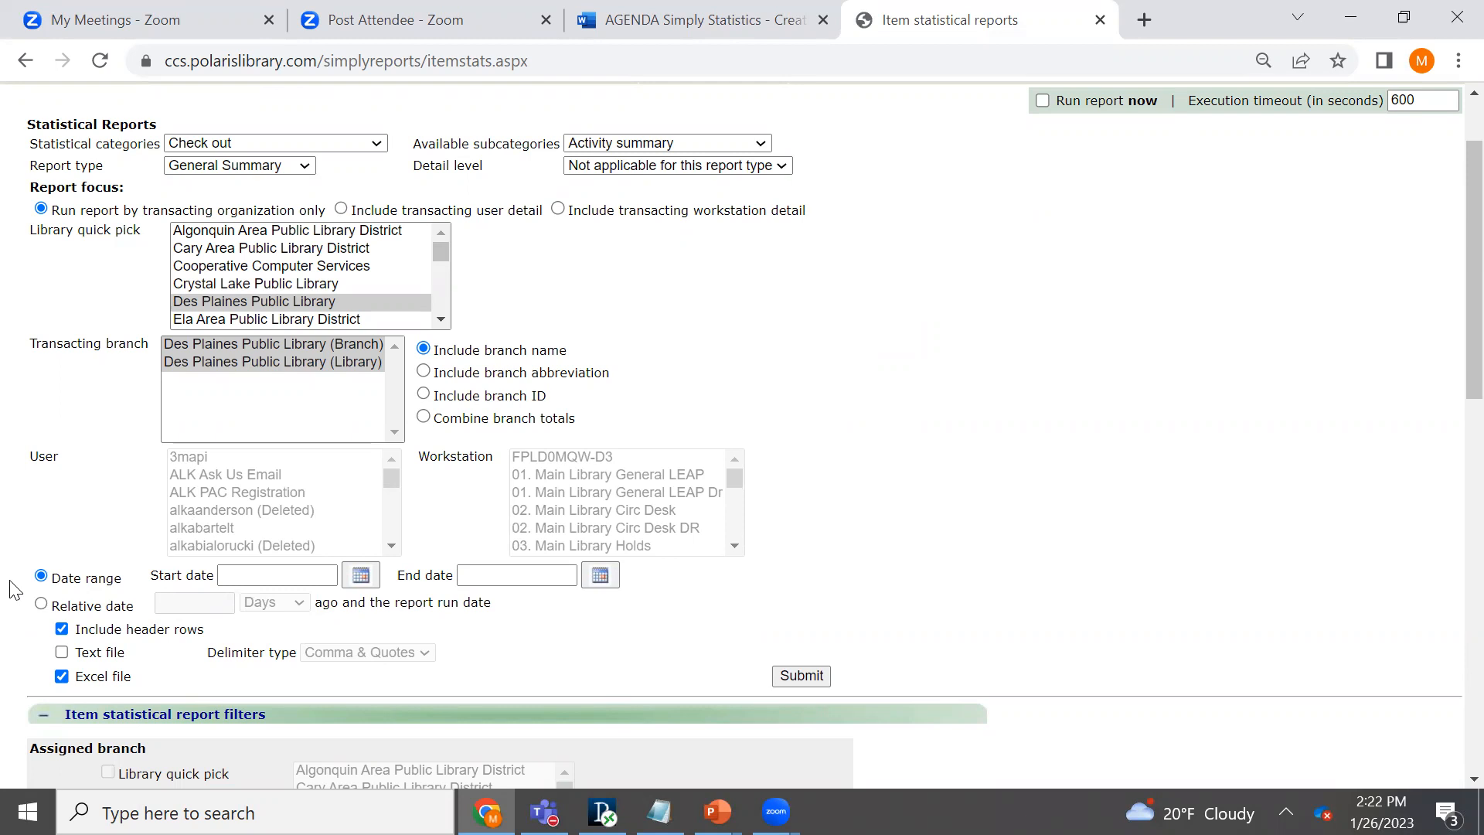
- Try a relative date covering the period from 3 days ago to the report run date
{"action": "left_click", "coordinate": [40, 604]}
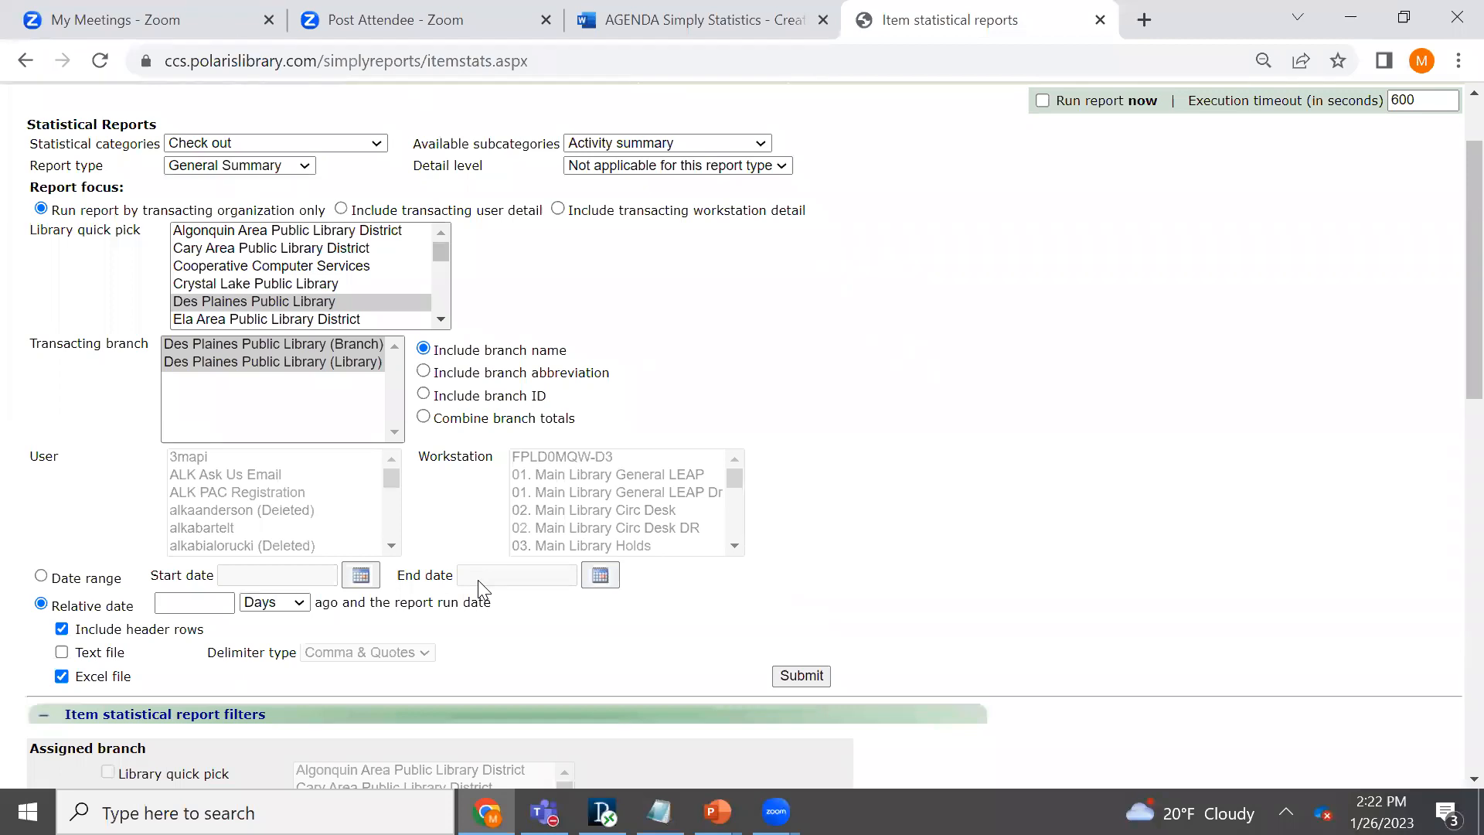
{"action": "left_click", "coordinate": [217, 600]}
{"action": "type", "text": "3"}
{"action": "left_click_drag", "start_coordinate": [345, 603], "coordinate": [538, 630]}
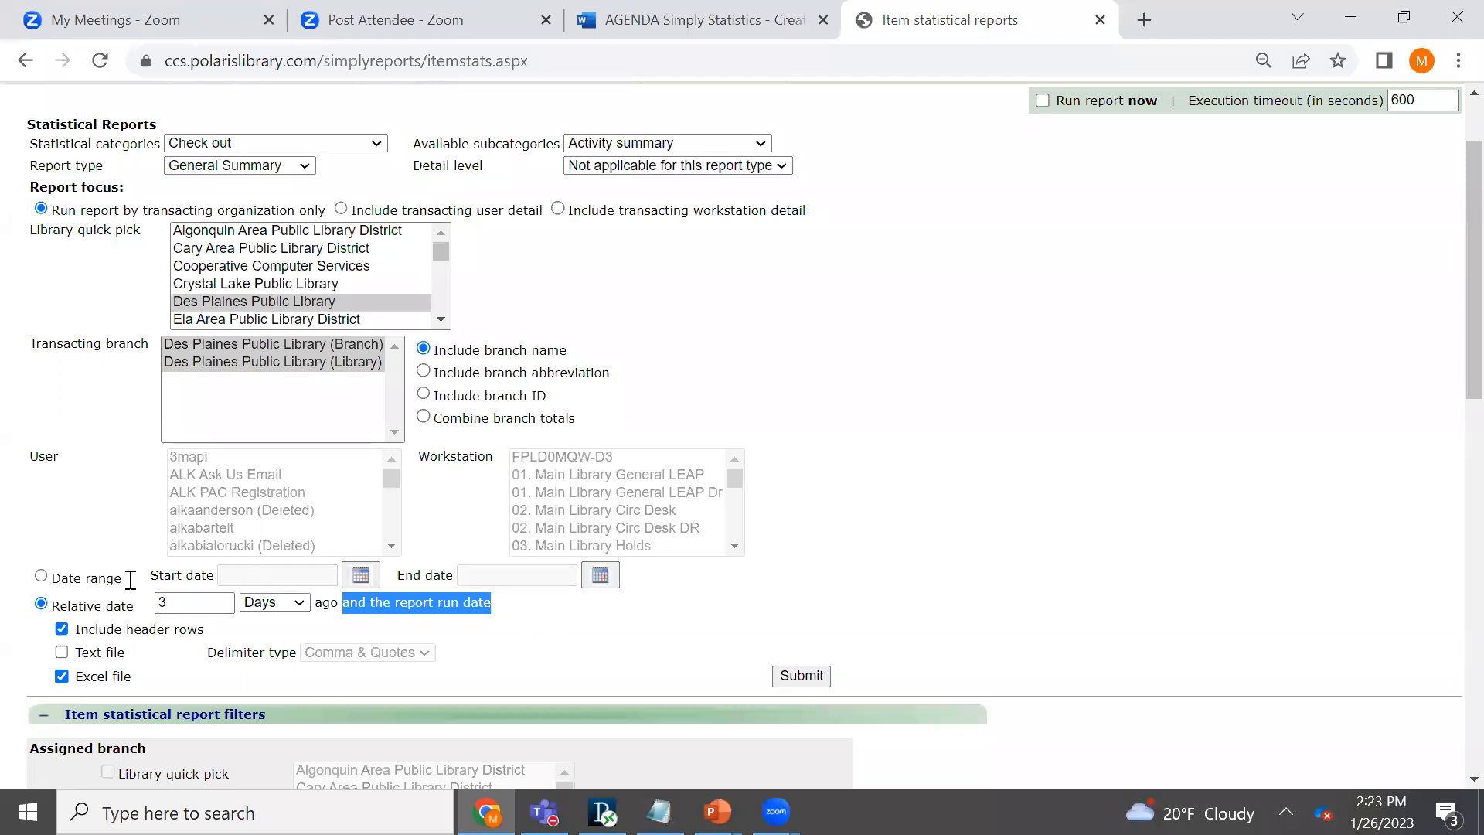
- Limit the report to a date range from 1/16/2023 to 1/22/2023
{"action": "left_click", "coordinate": [41, 576]}
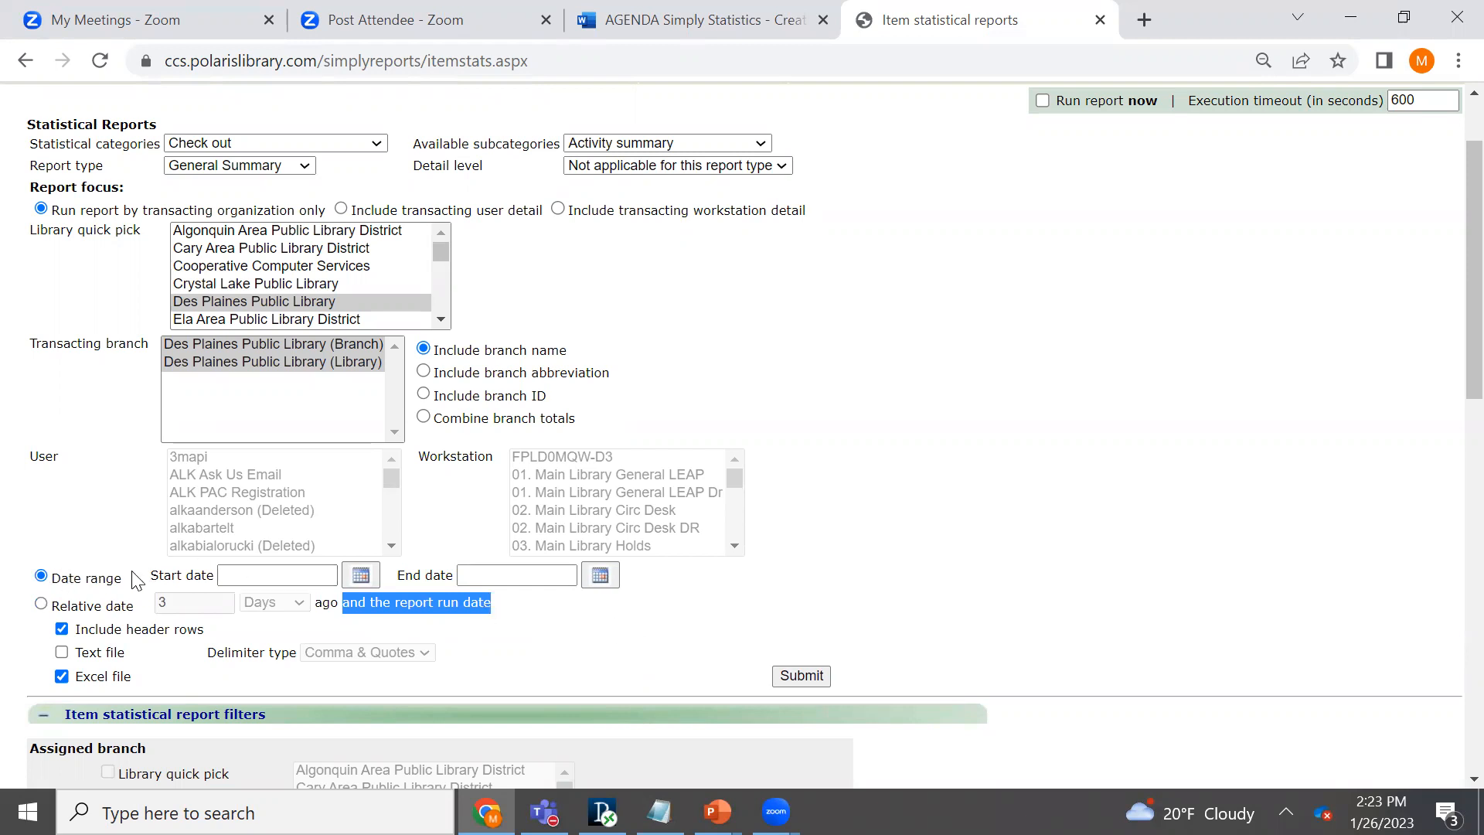
{"action": "left_click", "coordinate": [363, 578]}
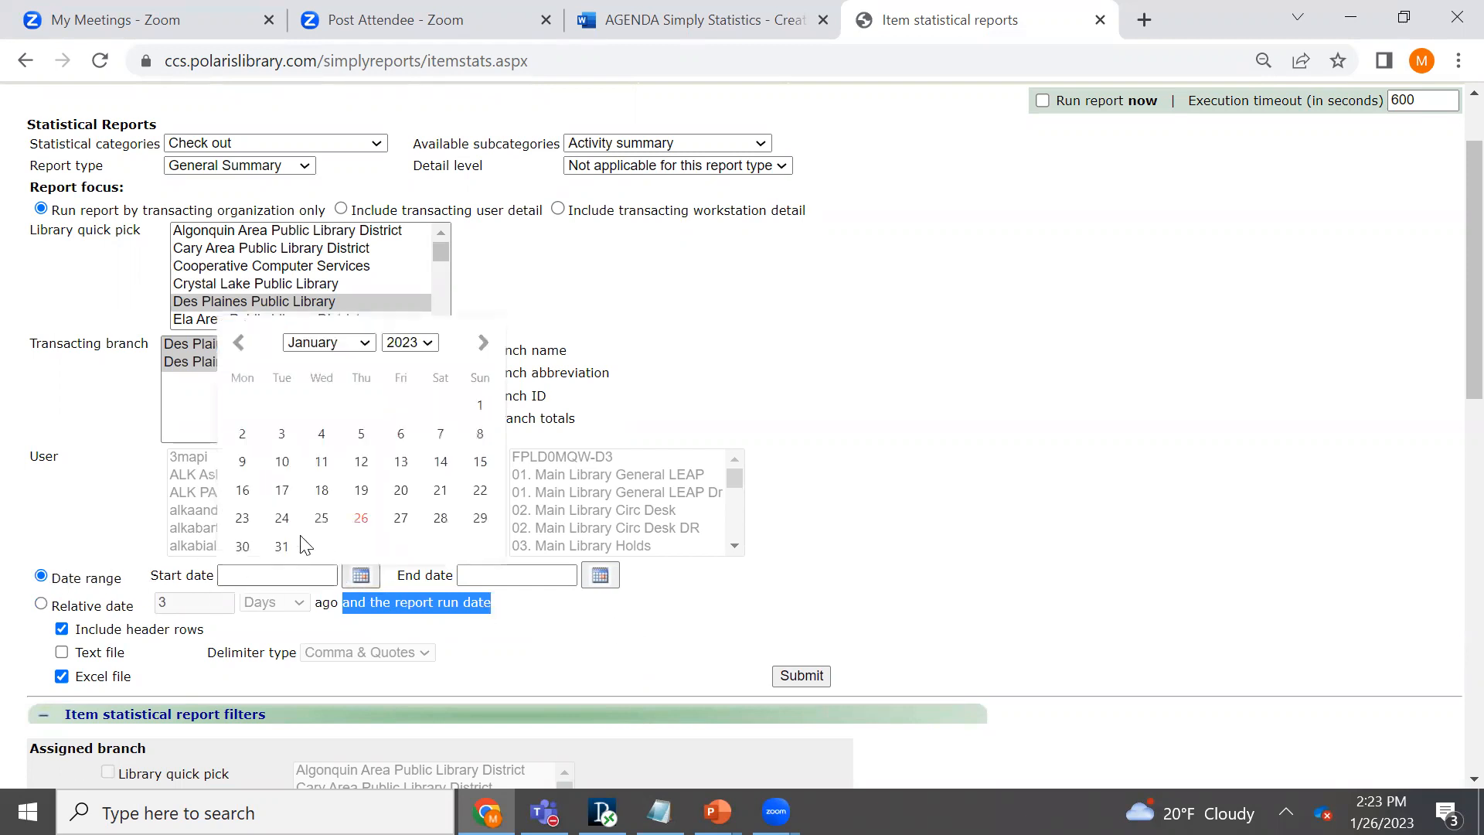
{"action": "left_click", "coordinate": [242, 490]}
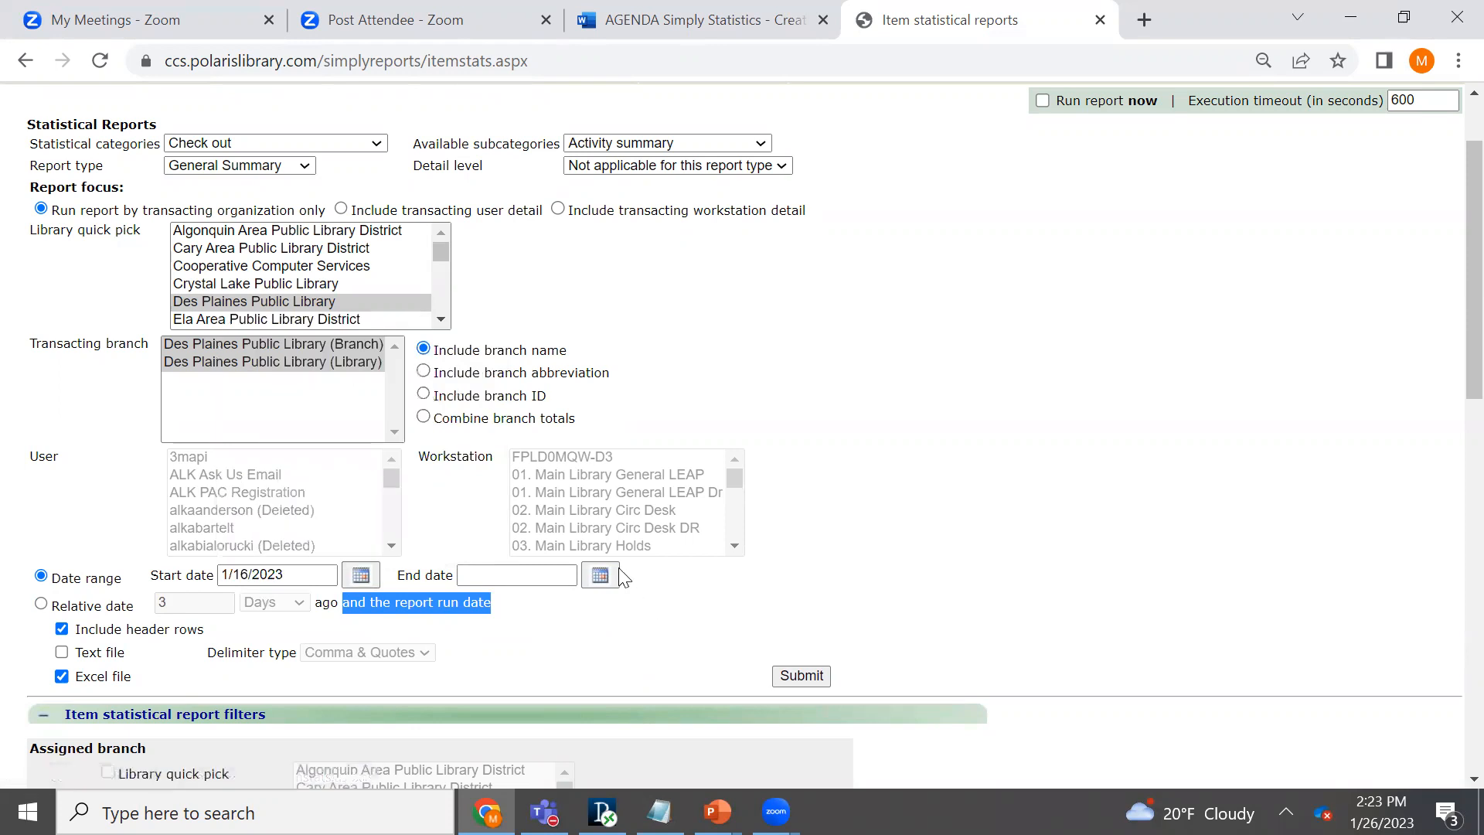
{"action": "left_click", "coordinate": [601, 575]}
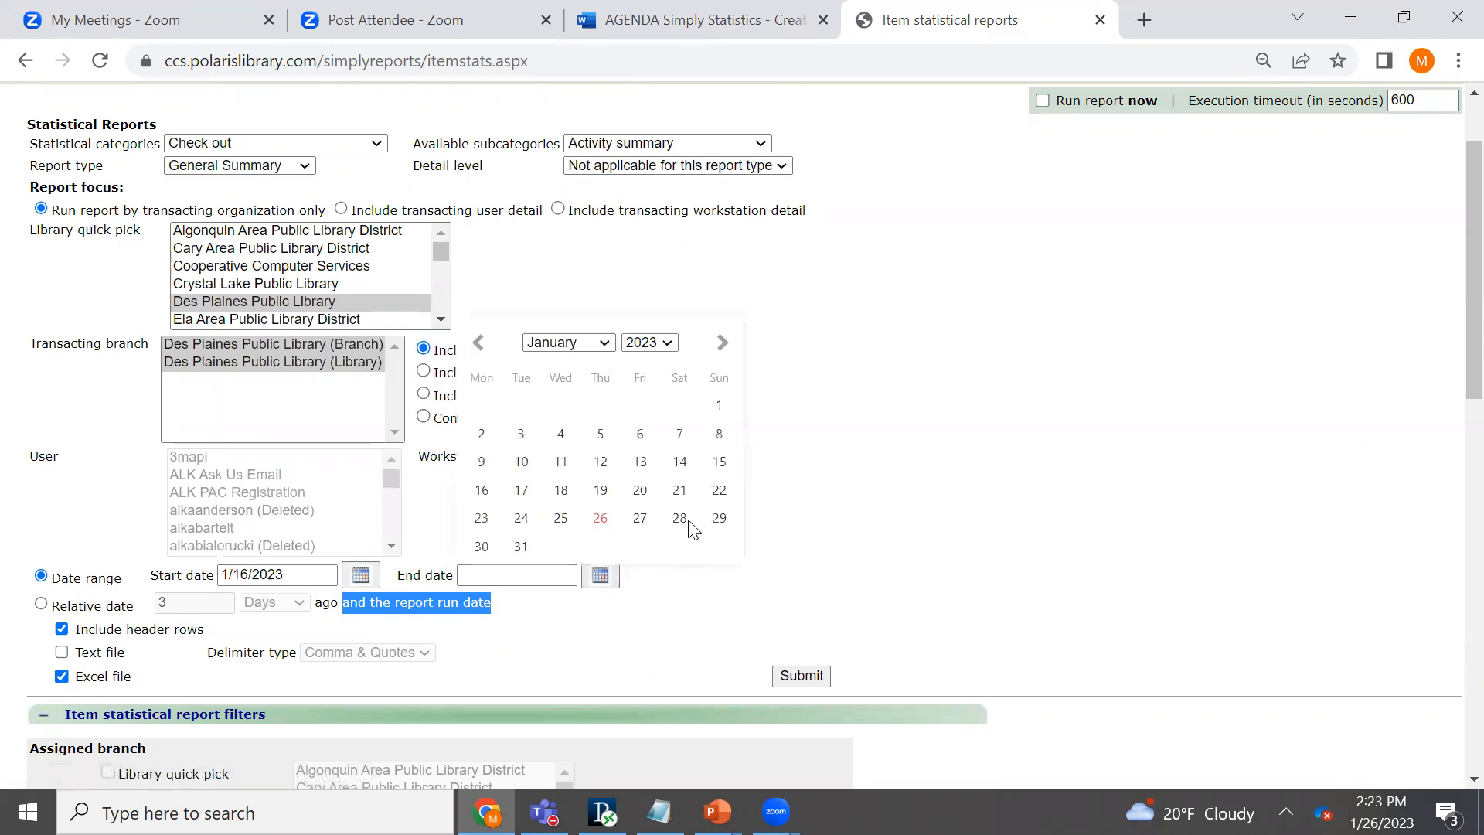
{"action": "left_click", "coordinate": [718, 492]}
{"action": "left_click", "coordinate": [885, 496]}
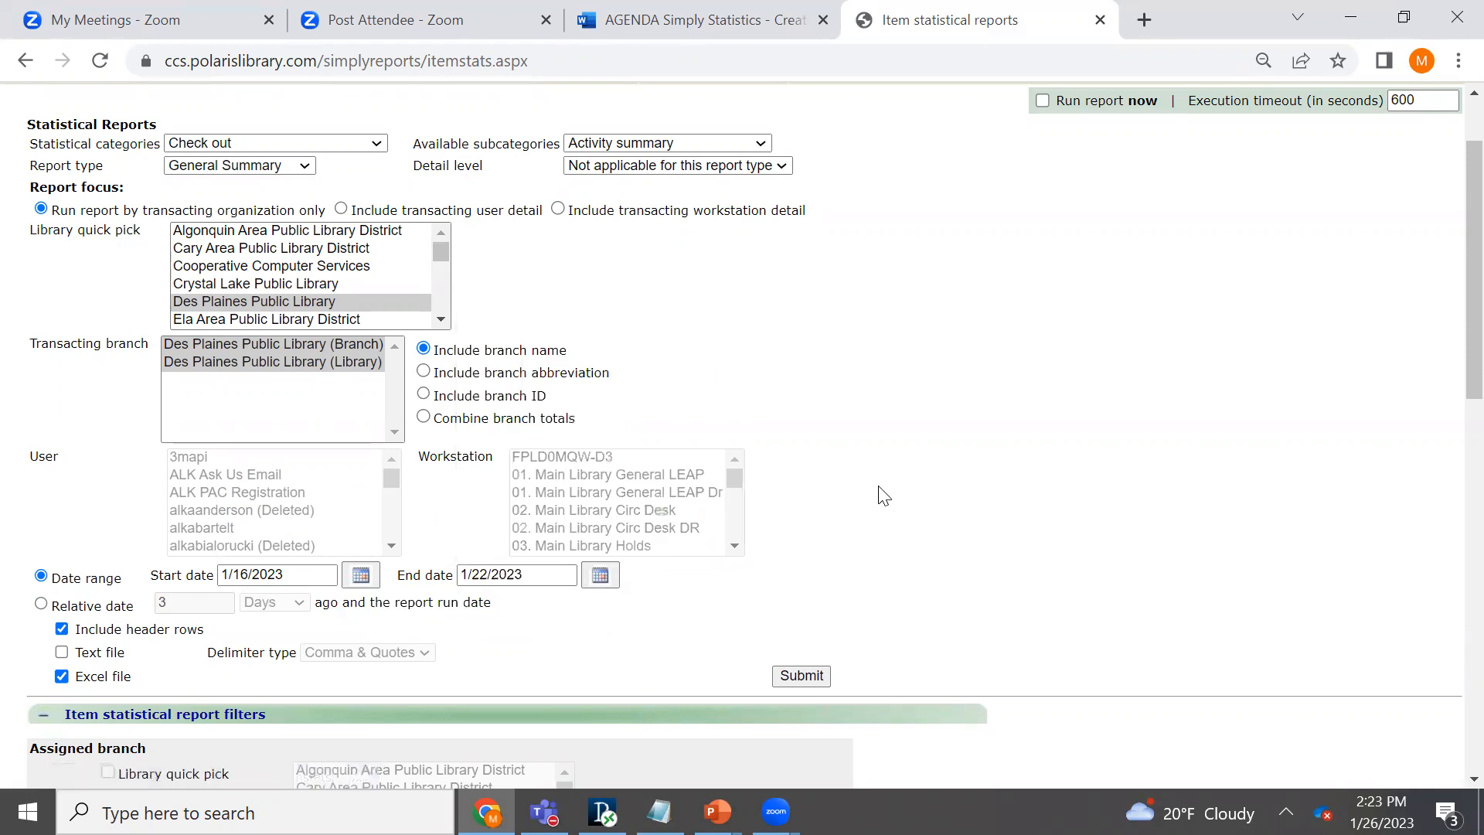
- Run the checkout report now, accept the system performance warning, and highlight the library name in the report preview
{"action": "scroll", "coordinate": [1453, 355], "scroll_direction": "up", "scroll_amount": 1}
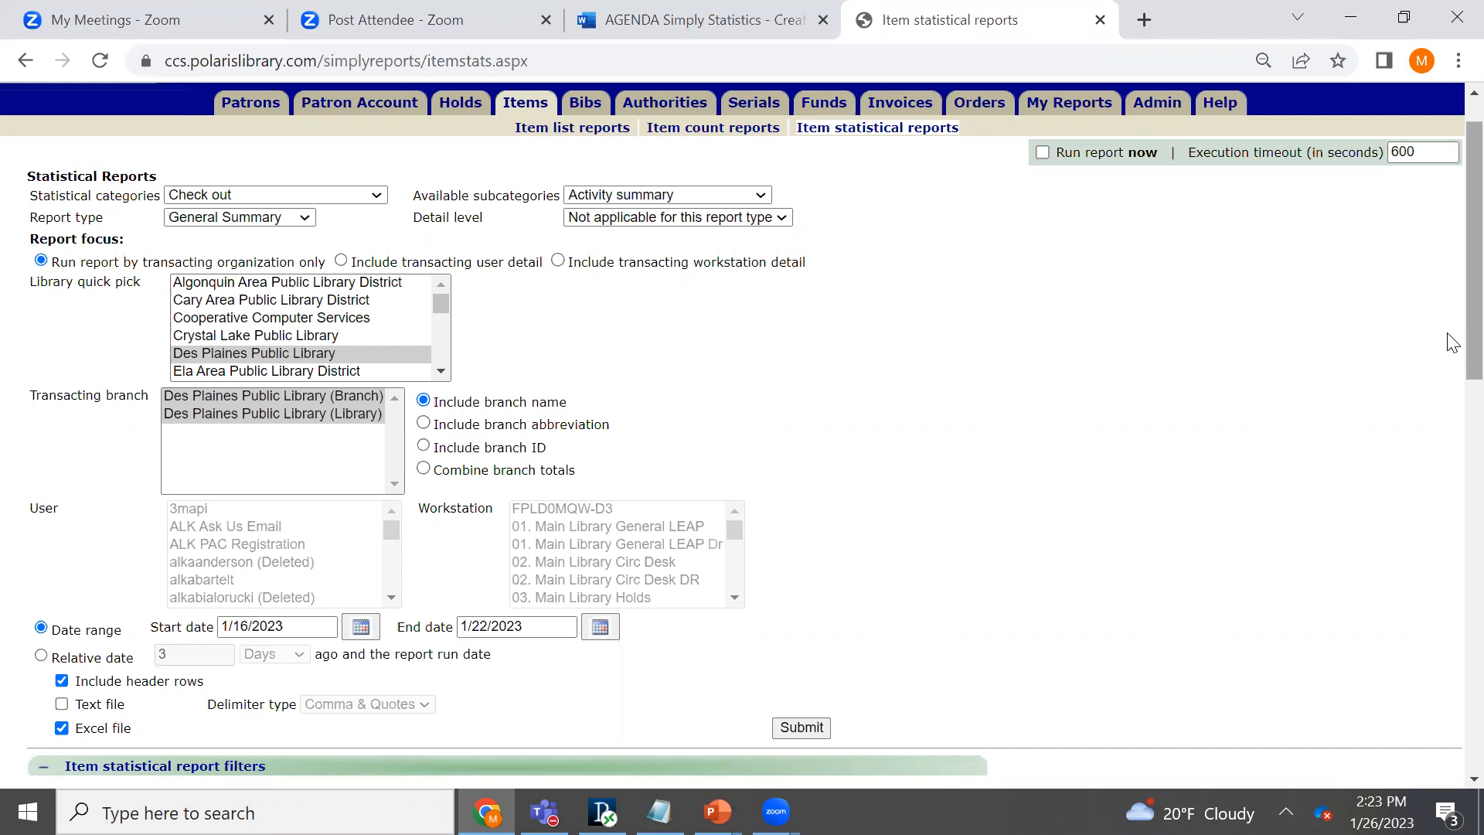
{"action": "left_click", "coordinate": [1042, 153]}
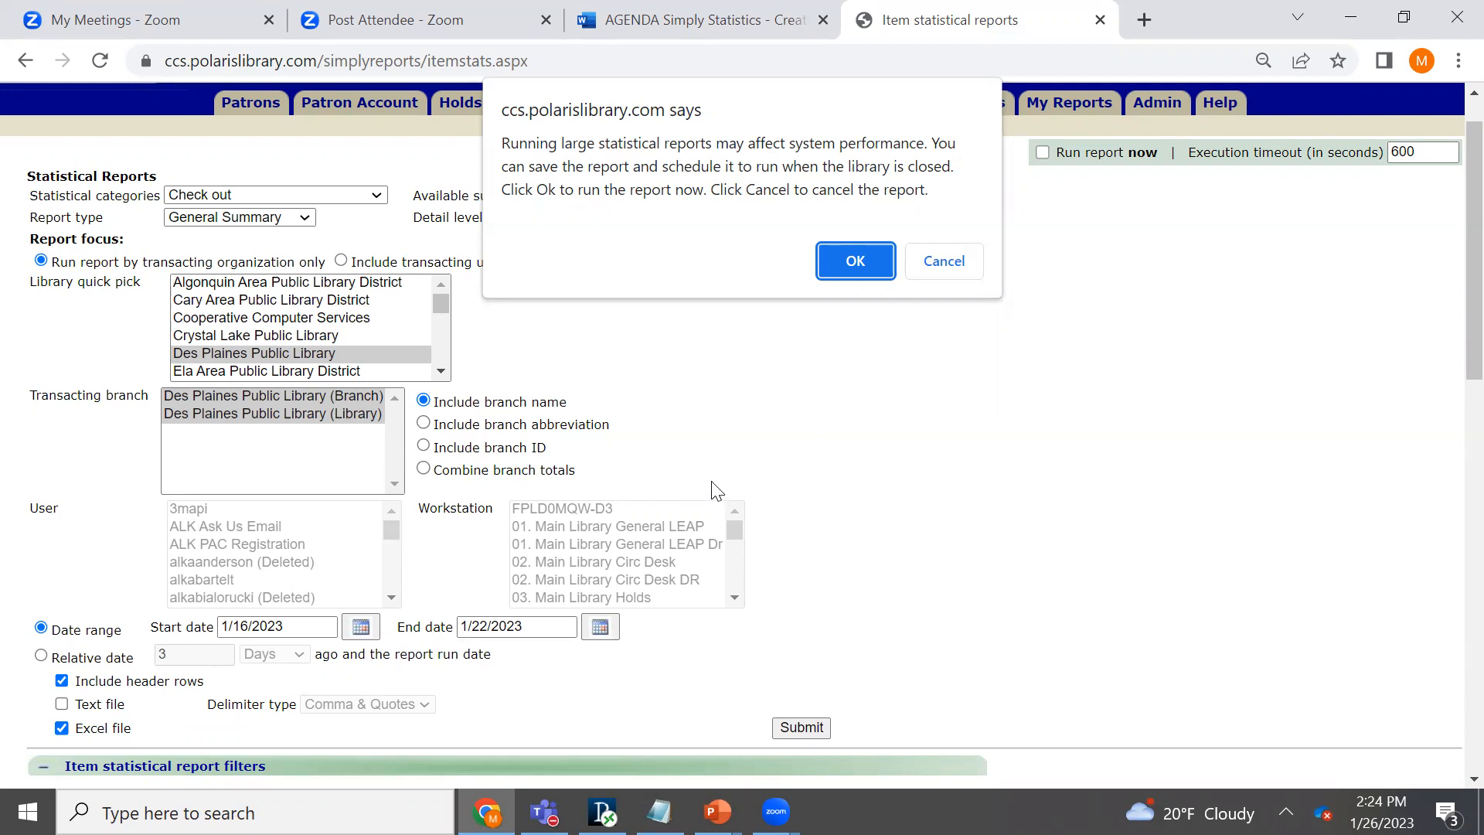
{"action": "left_click", "coordinate": [844, 266]}
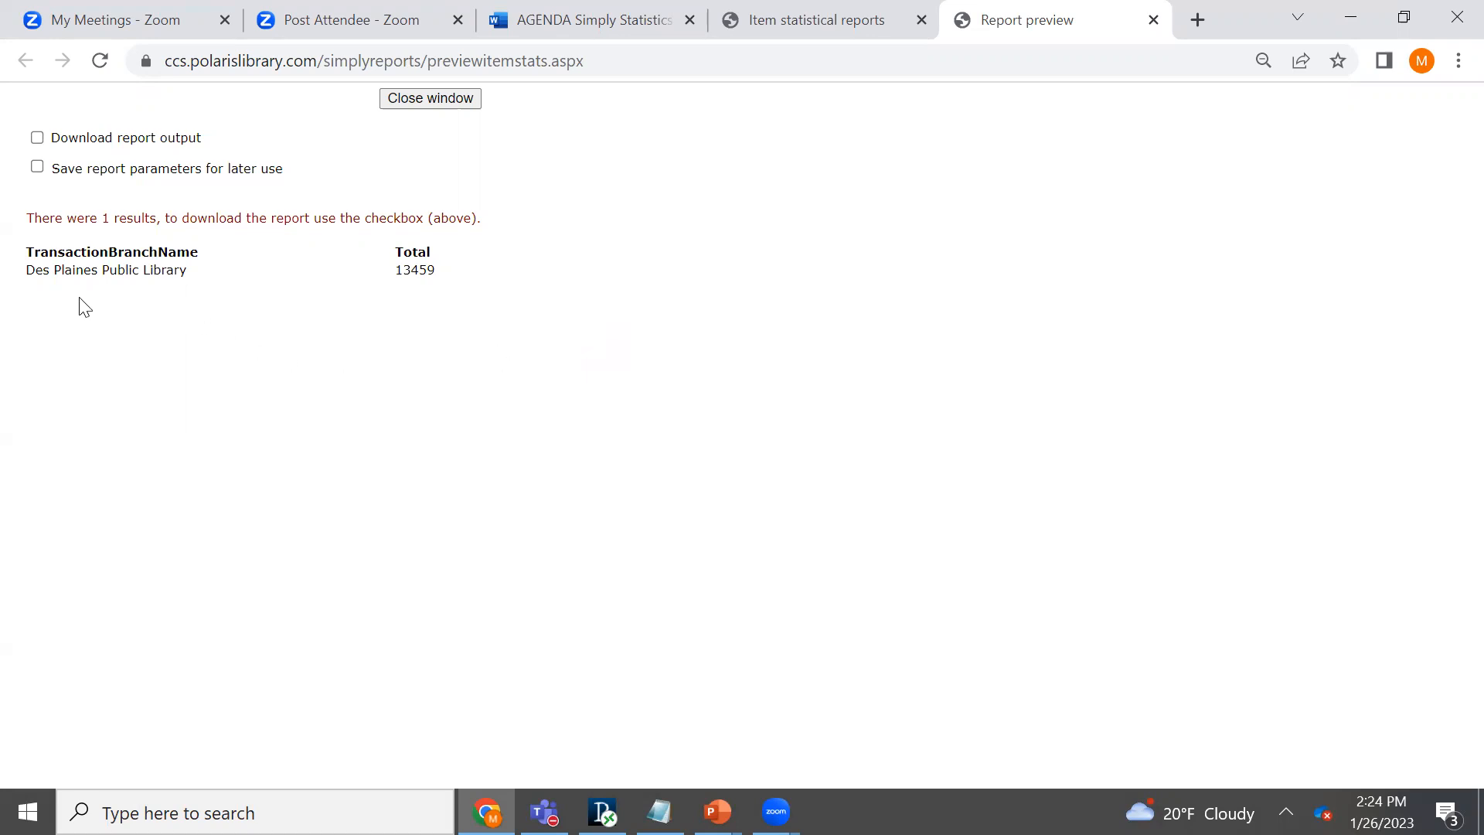
{"action": "left_click_drag", "start_coordinate": [29, 269], "coordinate": [202, 271]}
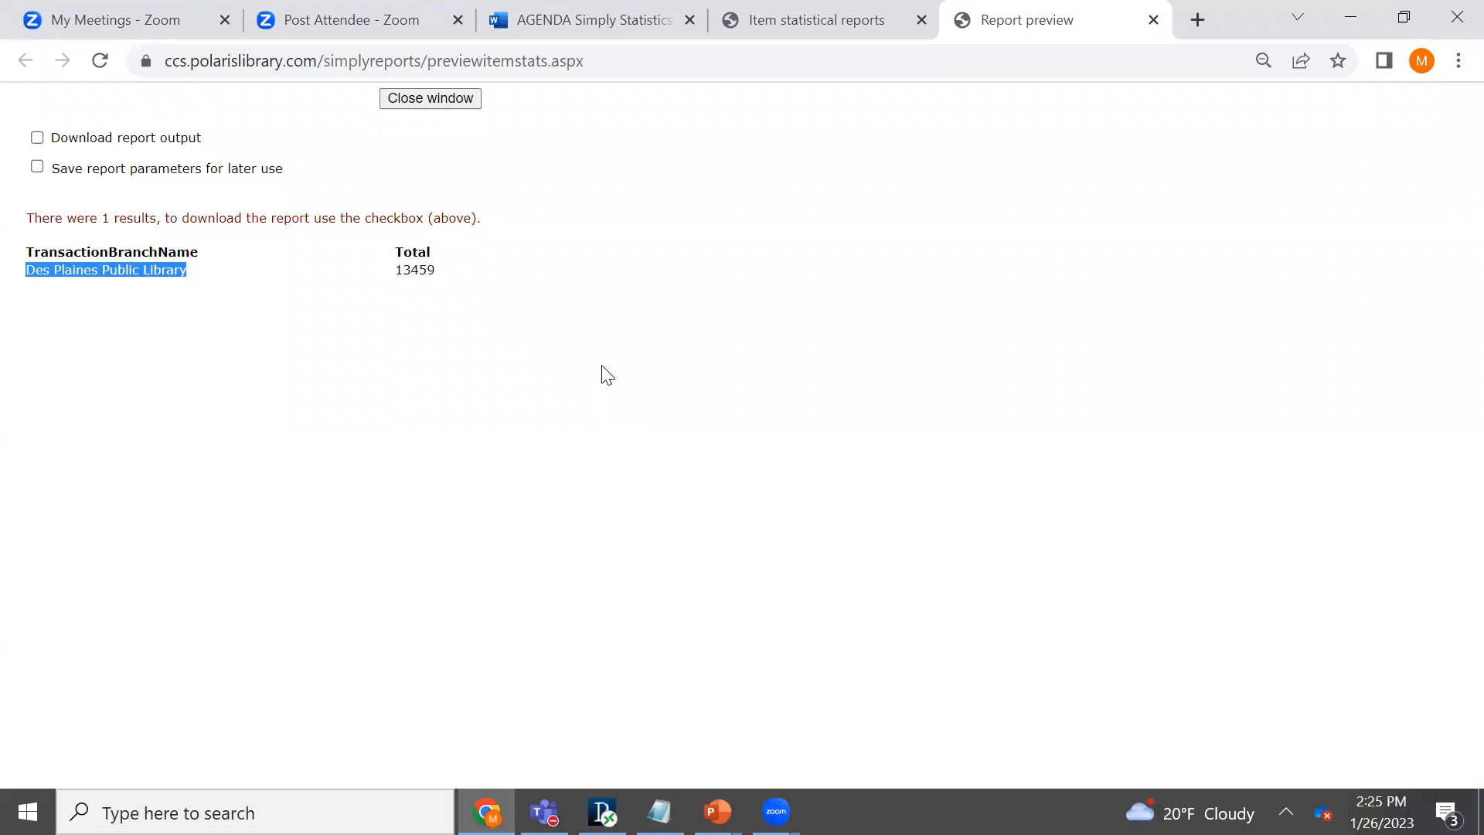
- Switch to the PowerPoint slideshow and advance to the slide comparing Simply Reports statistics with Web Reports
{"action": "key", "text": "super+Tab"}
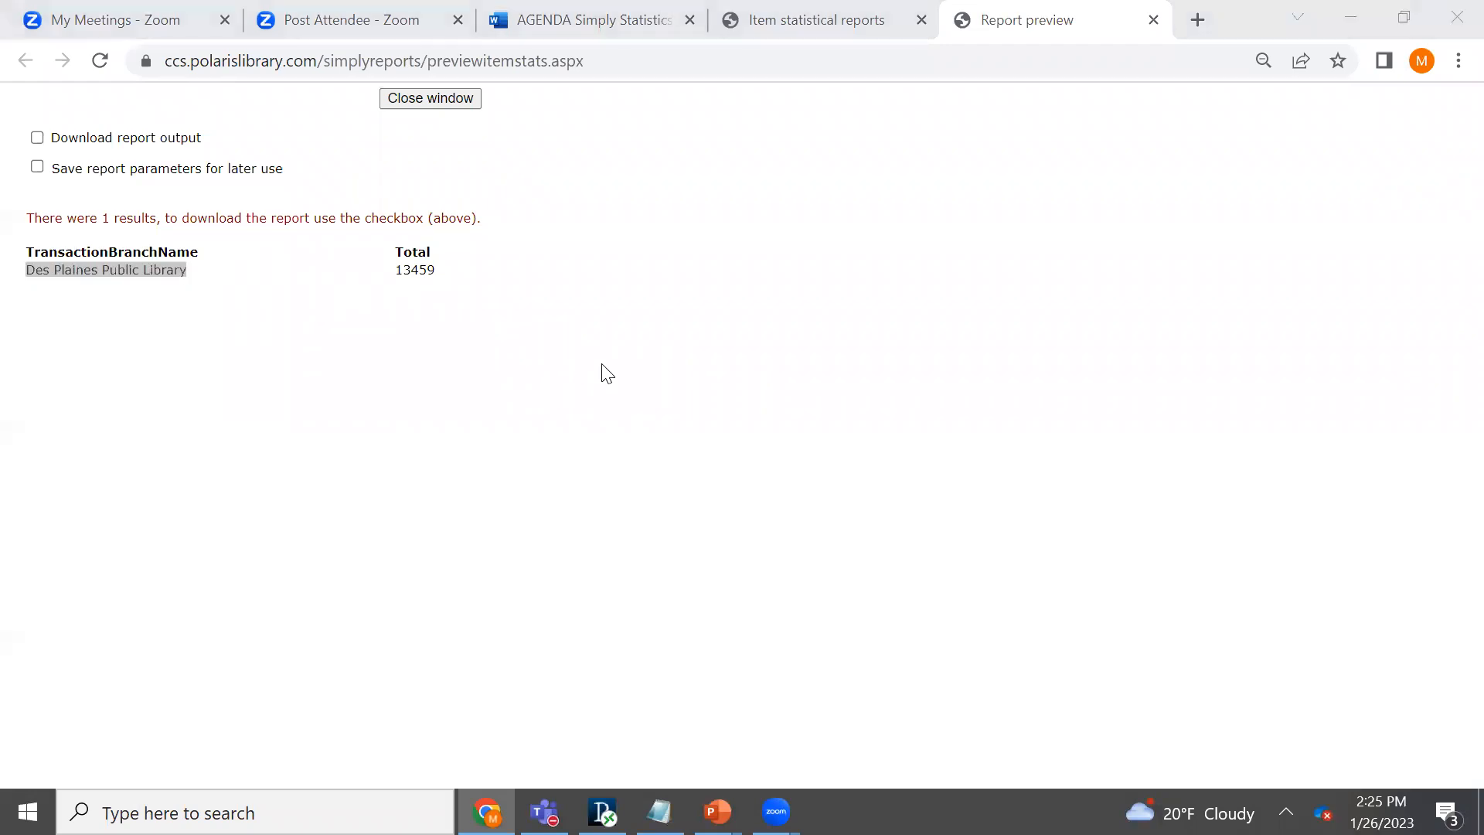
{"action": "left_click", "coordinate": [607, 329]}
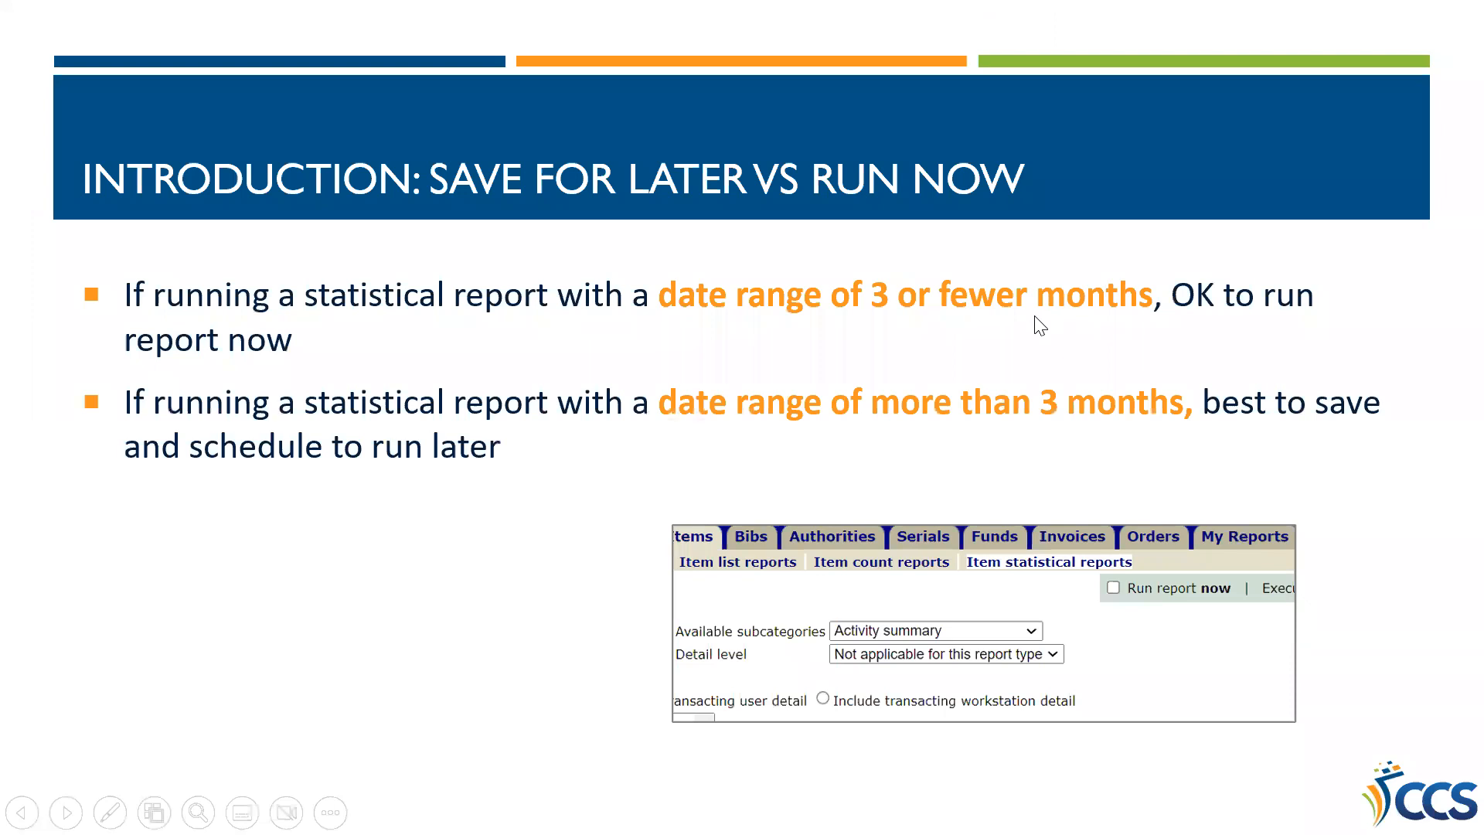
{"action": "left_click", "coordinate": [1034, 317]}
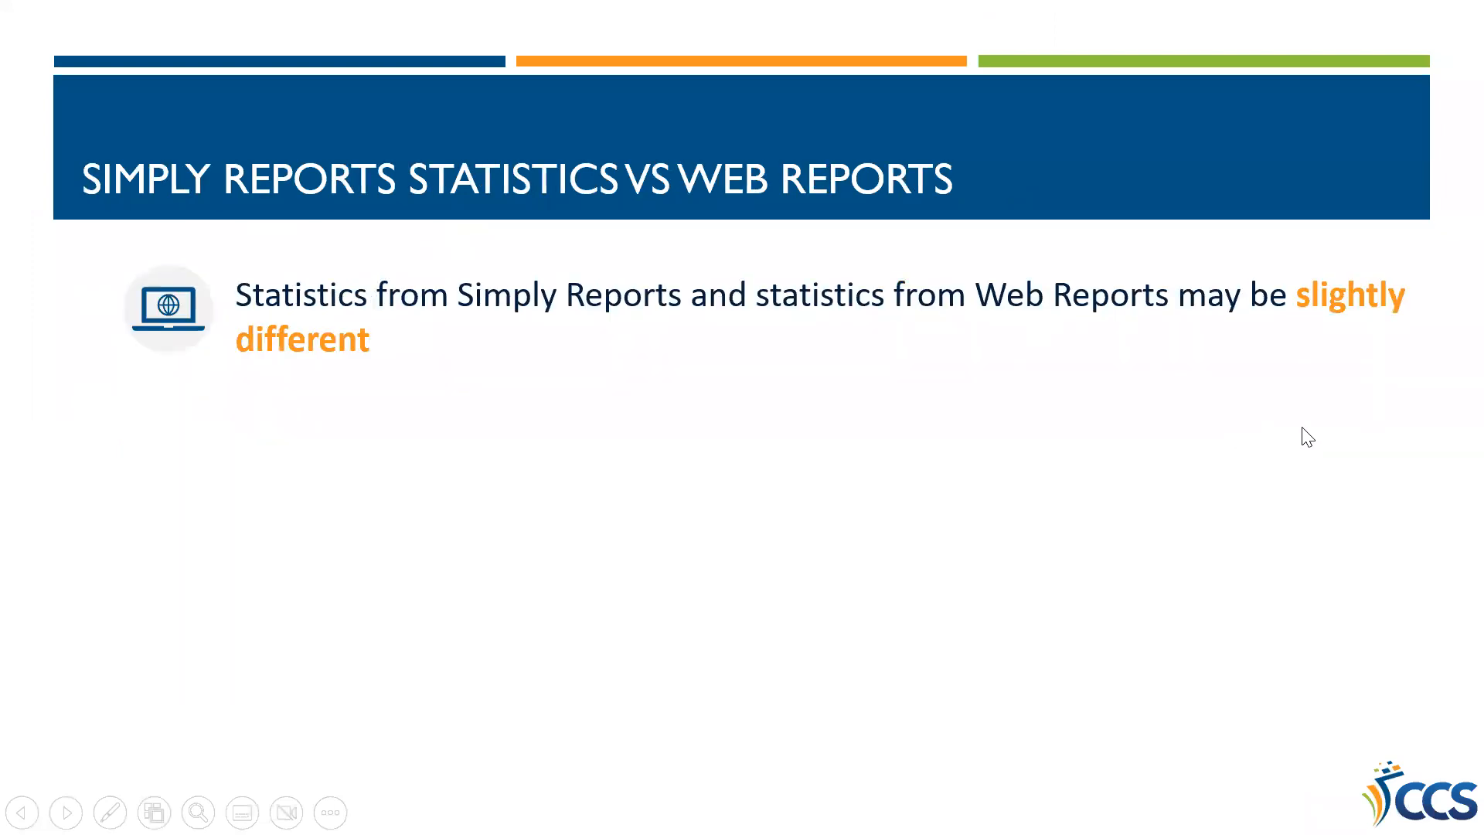
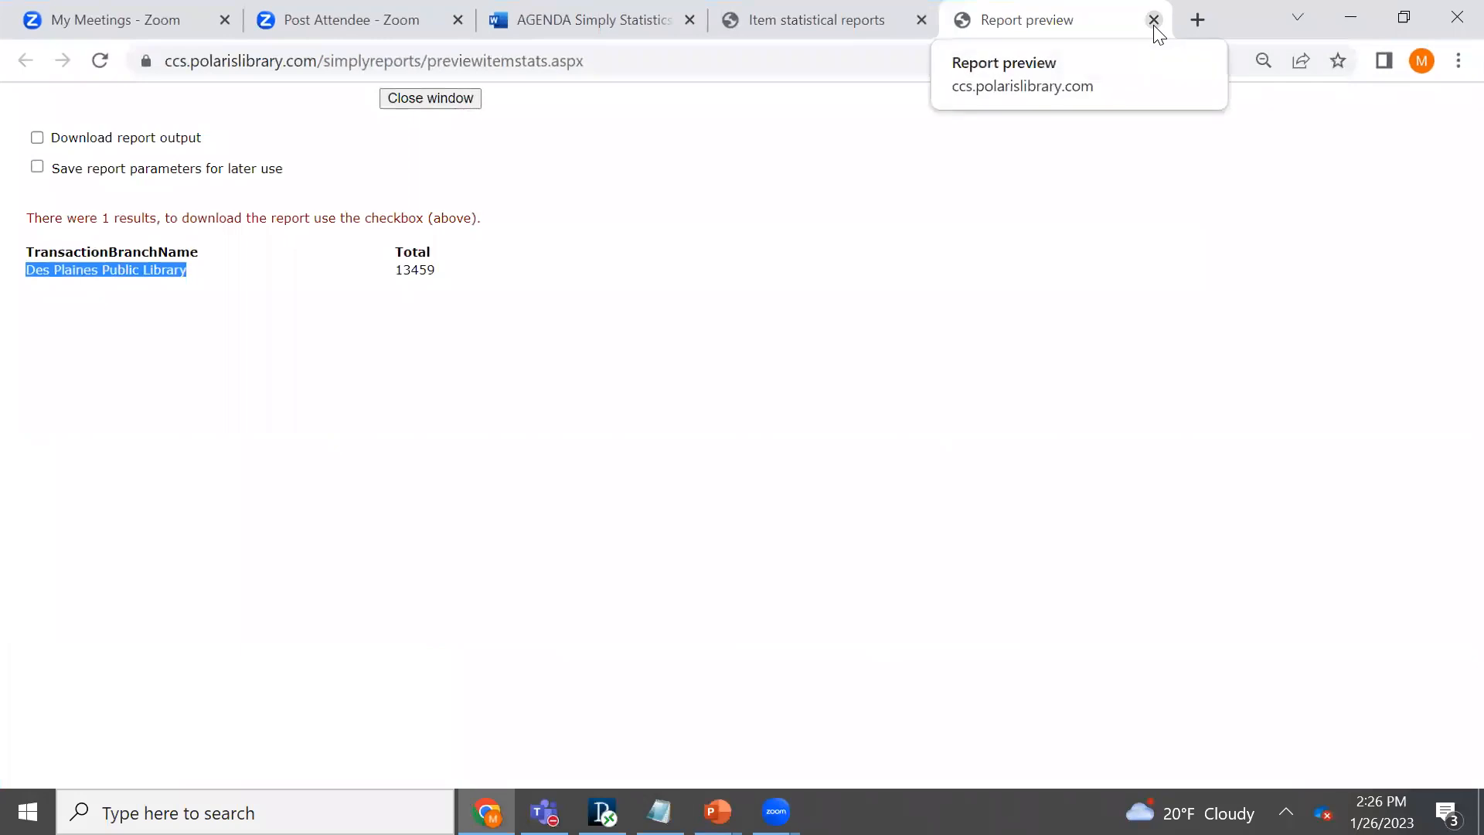
- Close the report preview and set the check out report's subcategory to Checkout Type
{"action": "left_click", "coordinate": [1154, 25]}
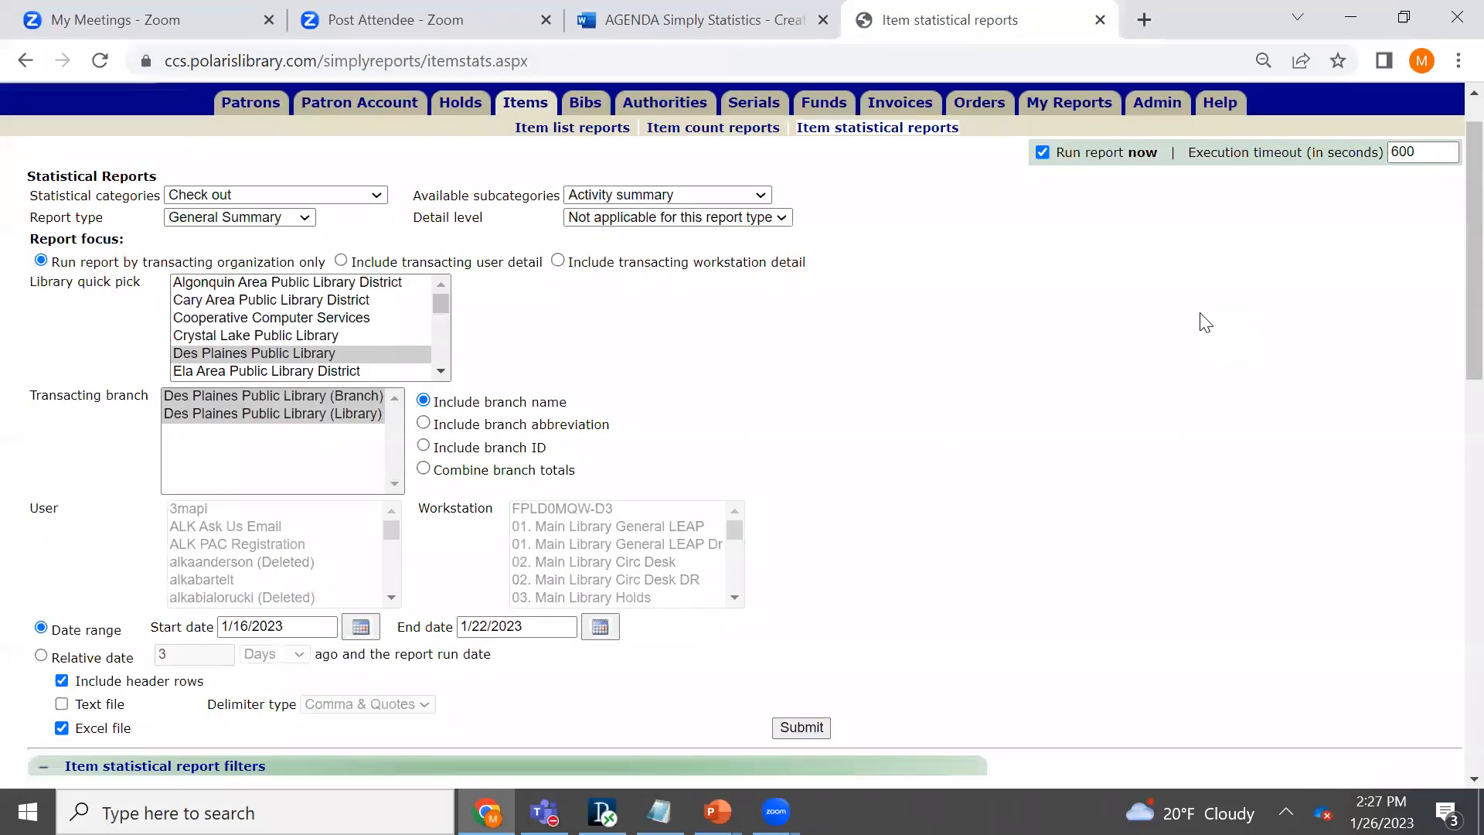
{"action": "scroll", "coordinate": [1167, 304], "scroll_direction": "up", "scroll_amount": 1}
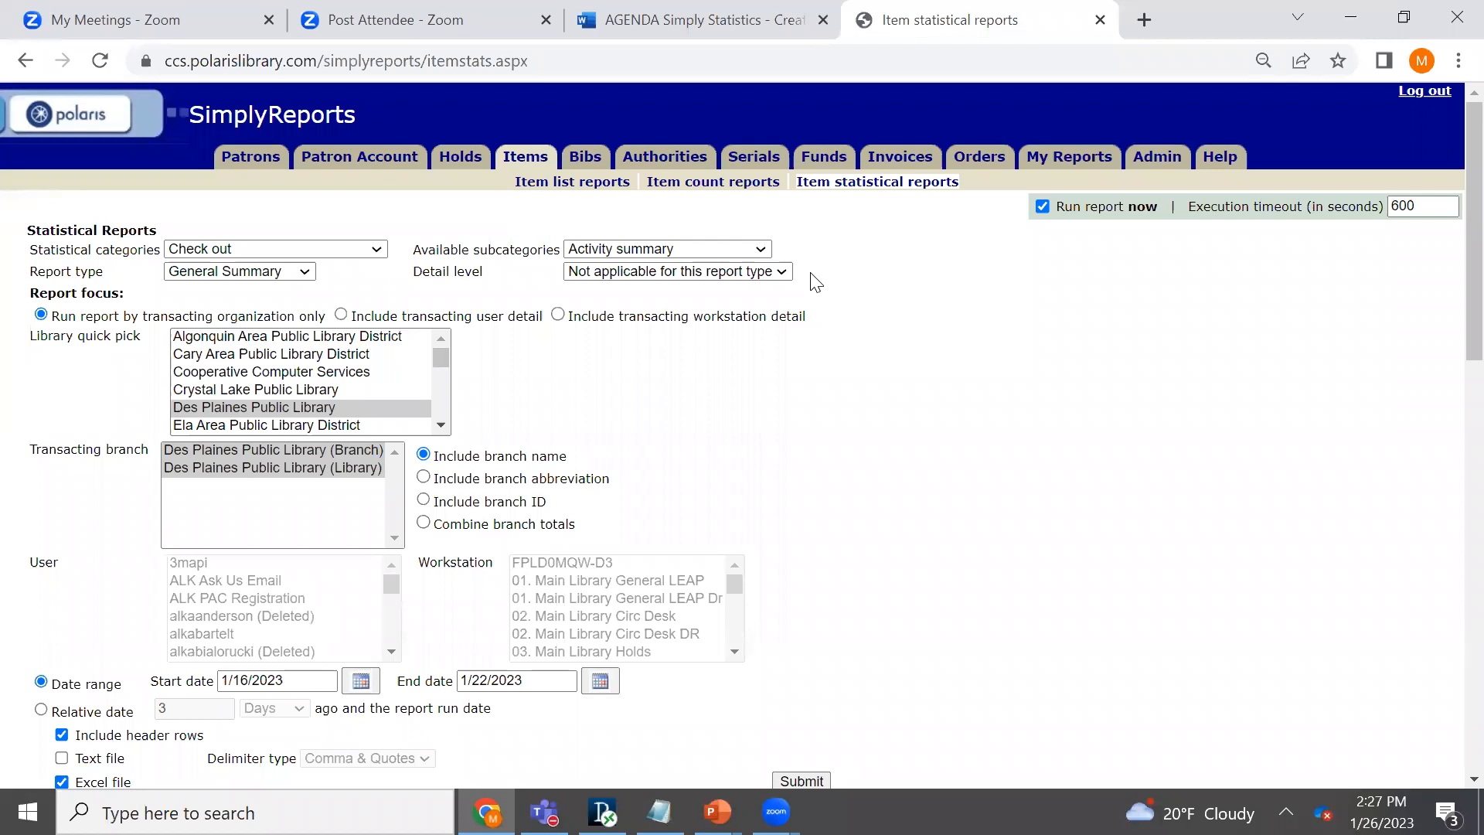
{"action": "left_click", "coordinate": [760, 247]}
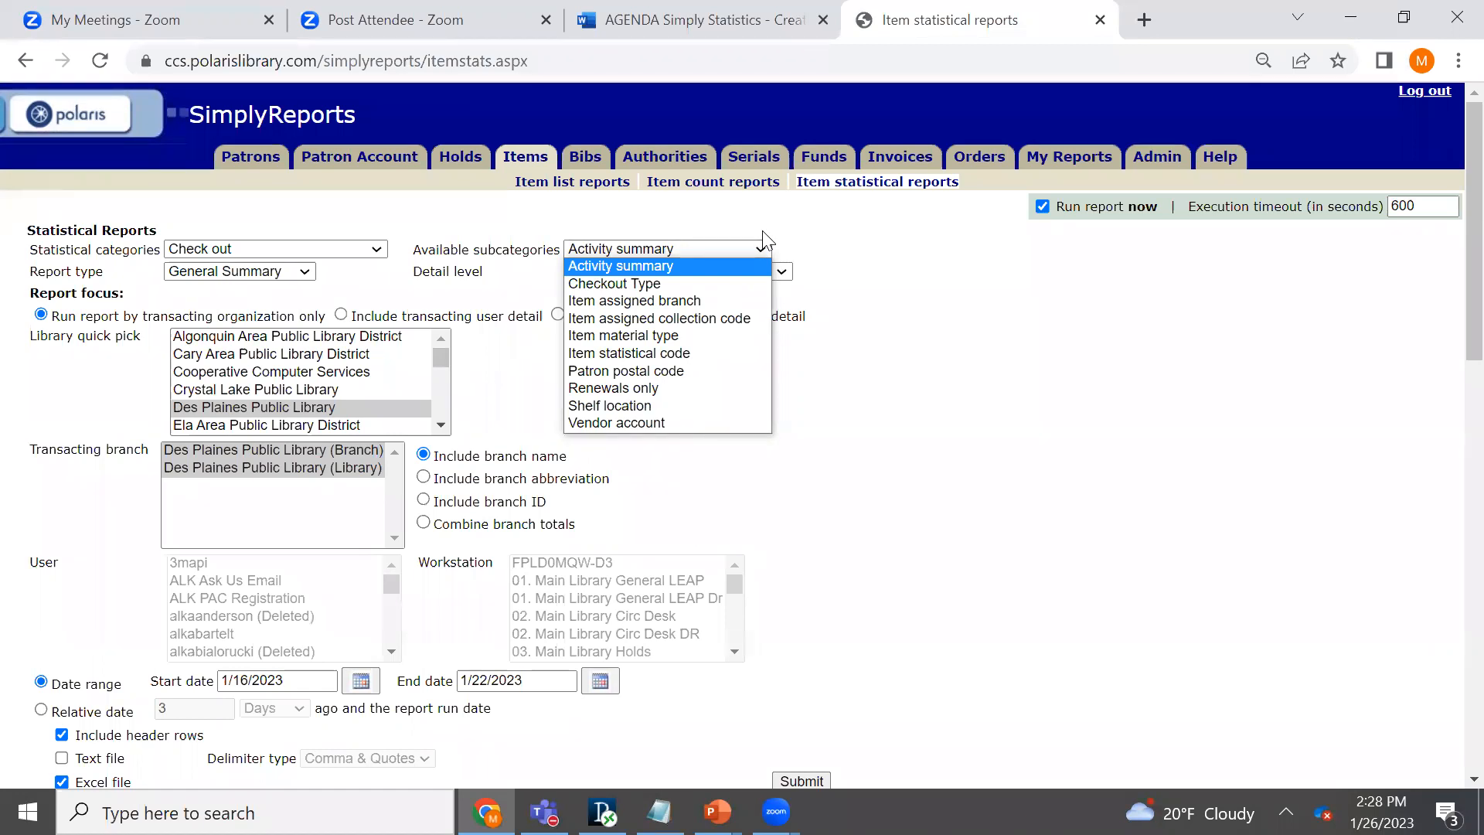
{"action": "left_click", "coordinate": [669, 284]}
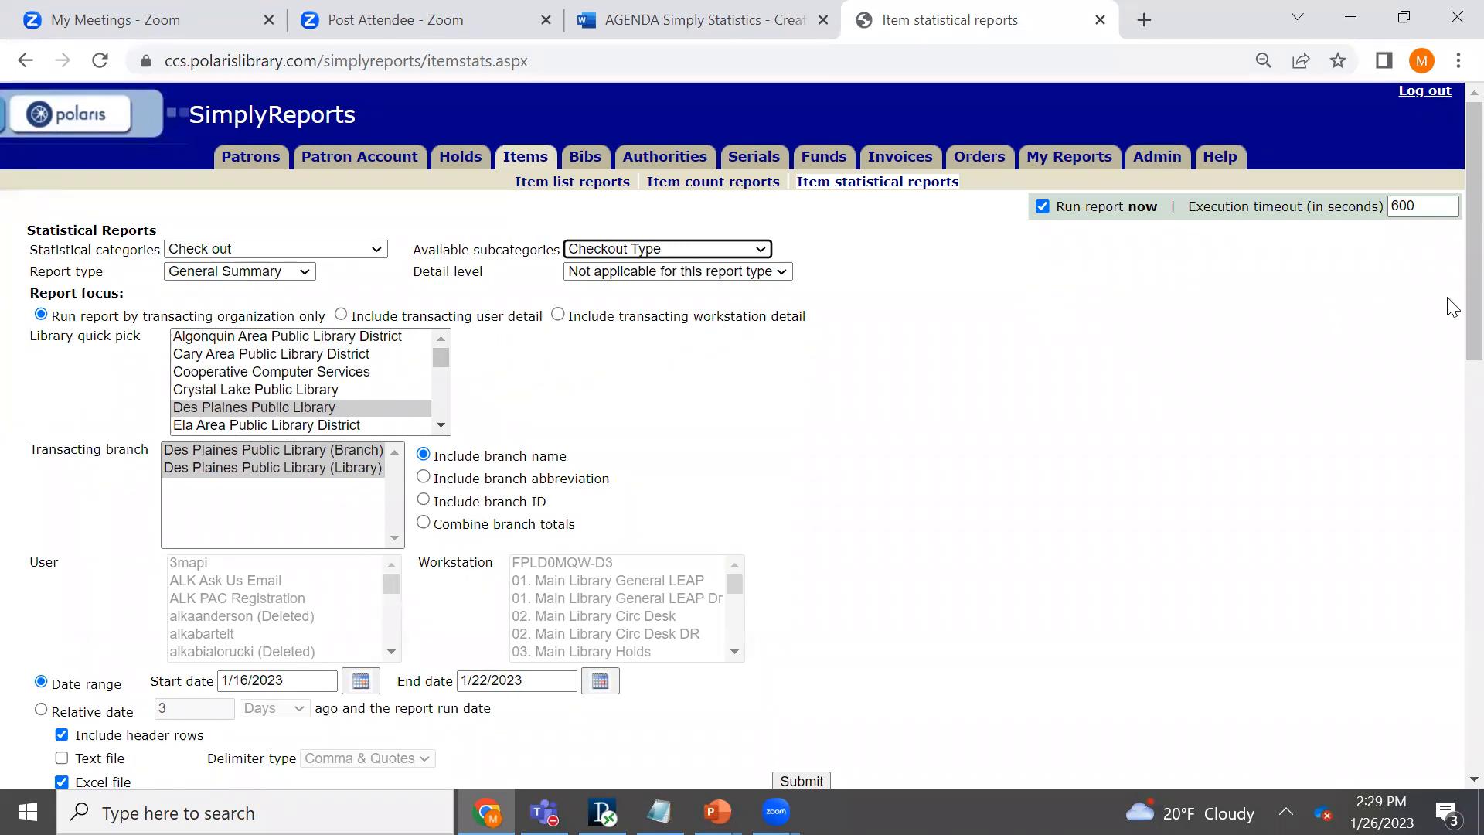
- Run the checkout type report and highlight results starting at the Leap Checkout and Renewal row in the preview
{"action": "left_click_drag", "start_coordinate": [1473, 296], "coordinate": [1473, 337]}
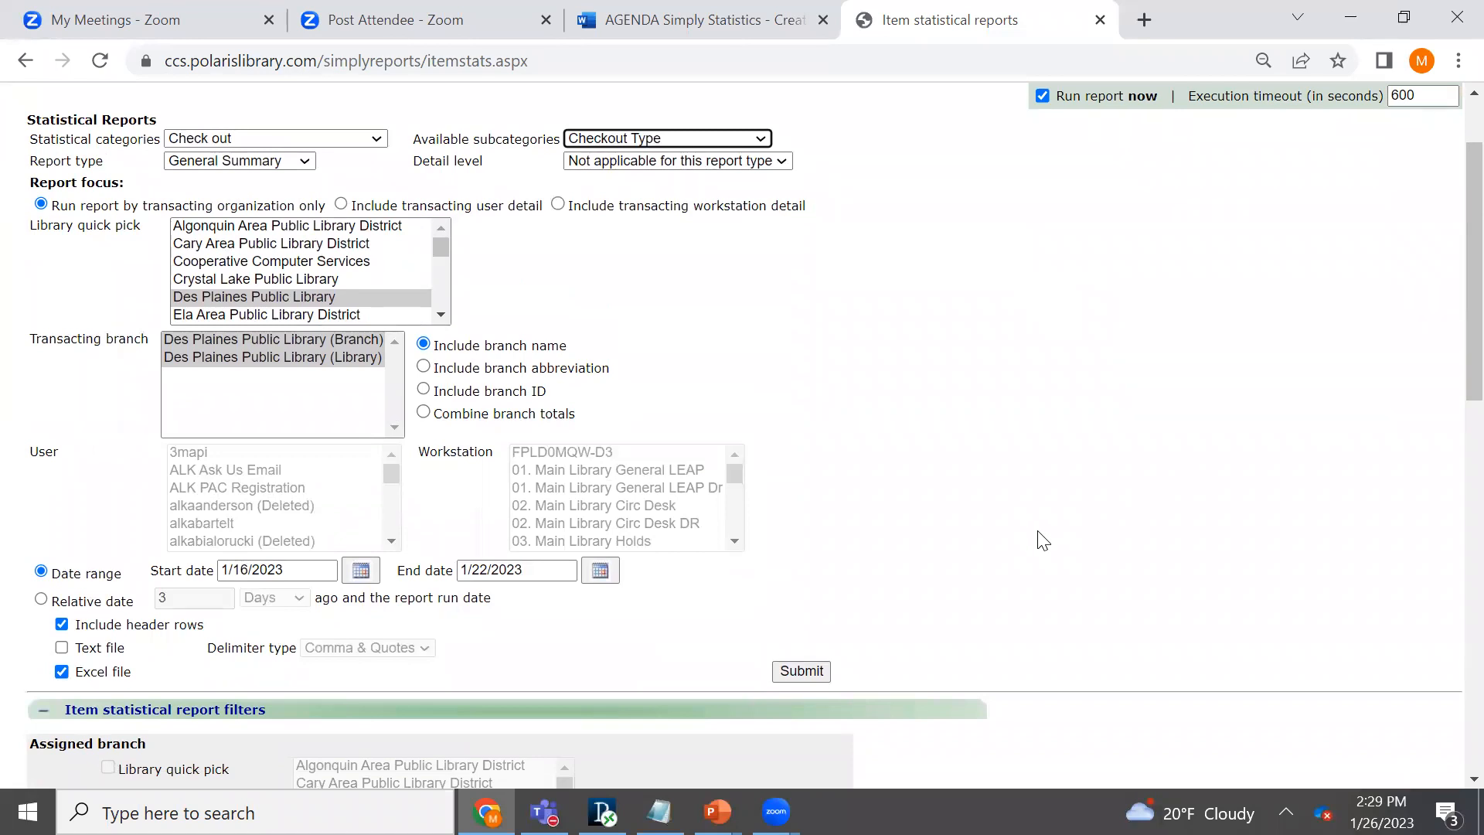
{"action": "left_click", "coordinate": [798, 671]}
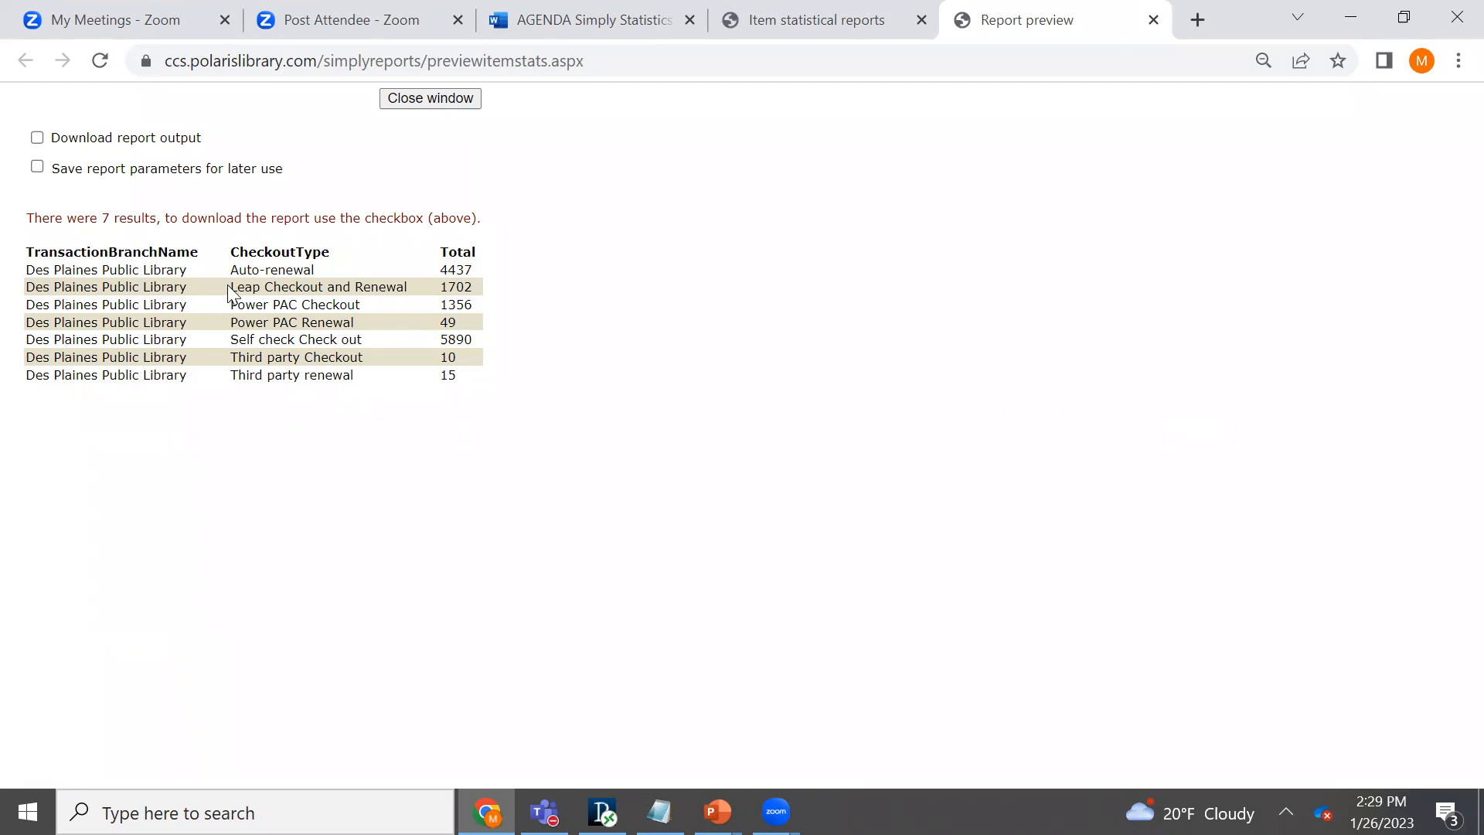
{"action": "left_click_drag", "start_coordinate": [229, 294], "coordinate": [539, 305]}
{"action": "left_click", "coordinate": [539, 305]}
- Switch to the PowerPoint slideshow and advance to the Common Statistical Report Checkout Types slide
{"action": "key", "text": "super+Tab"}
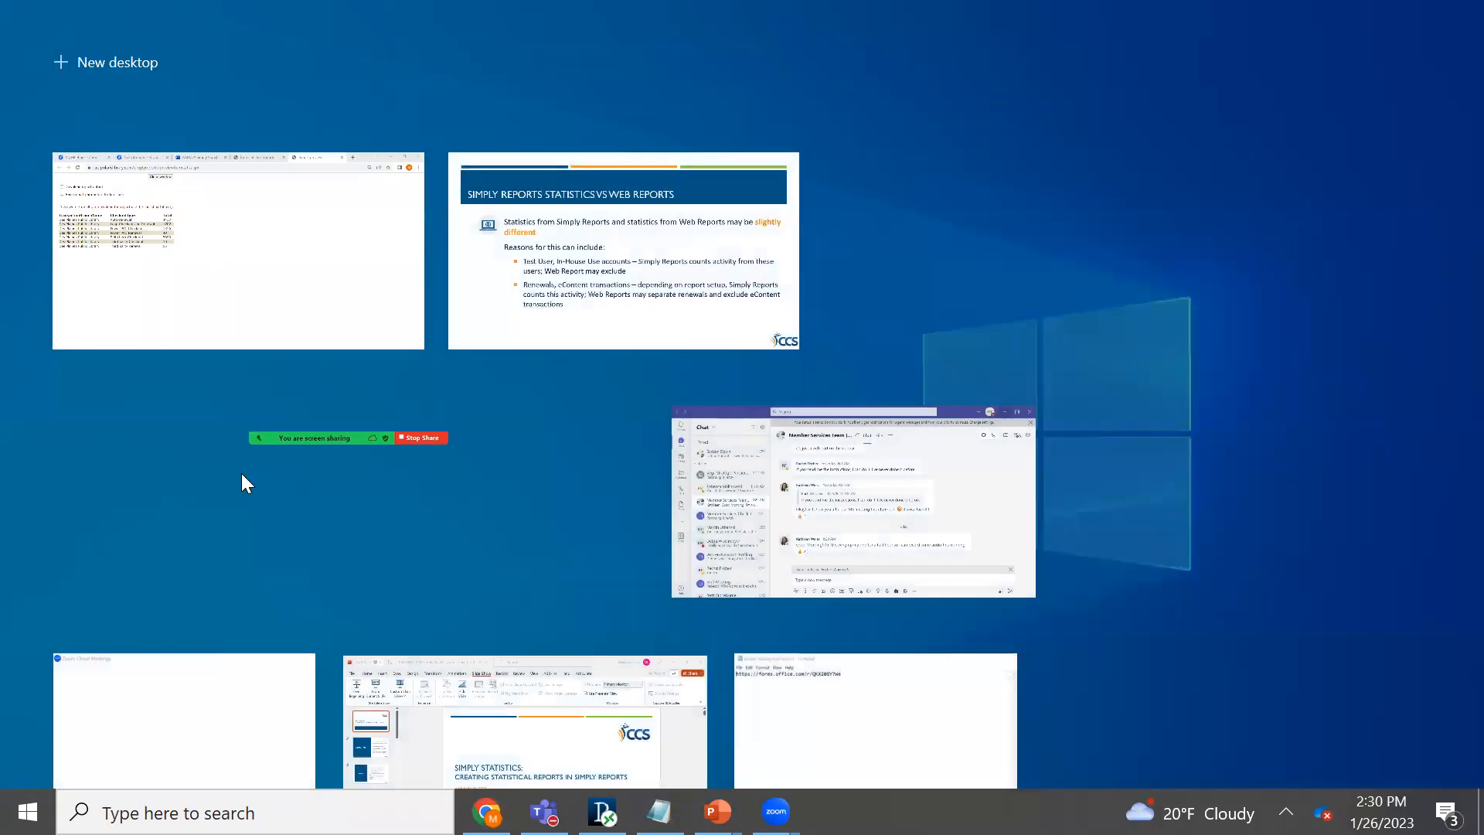
{"action": "left_click", "coordinate": [629, 327]}
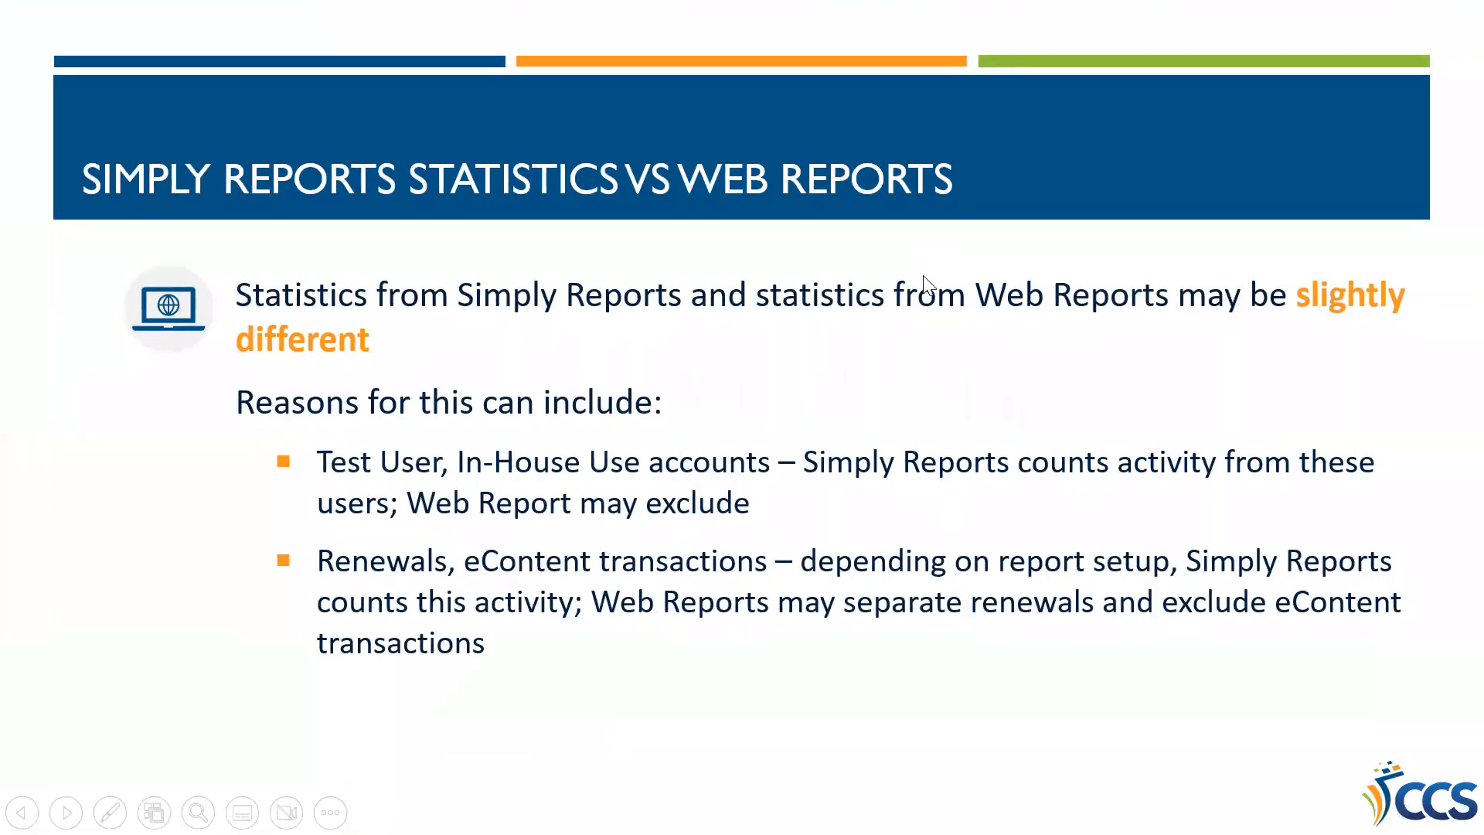
{"action": "scroll", "coordinate": [995, 325], "scroll_direction": "down", "scroll_amount": 2}
{"action": "scroll", "coordinate": [996, 325], "scroll_direction": "up", "scroll_amount": 1}
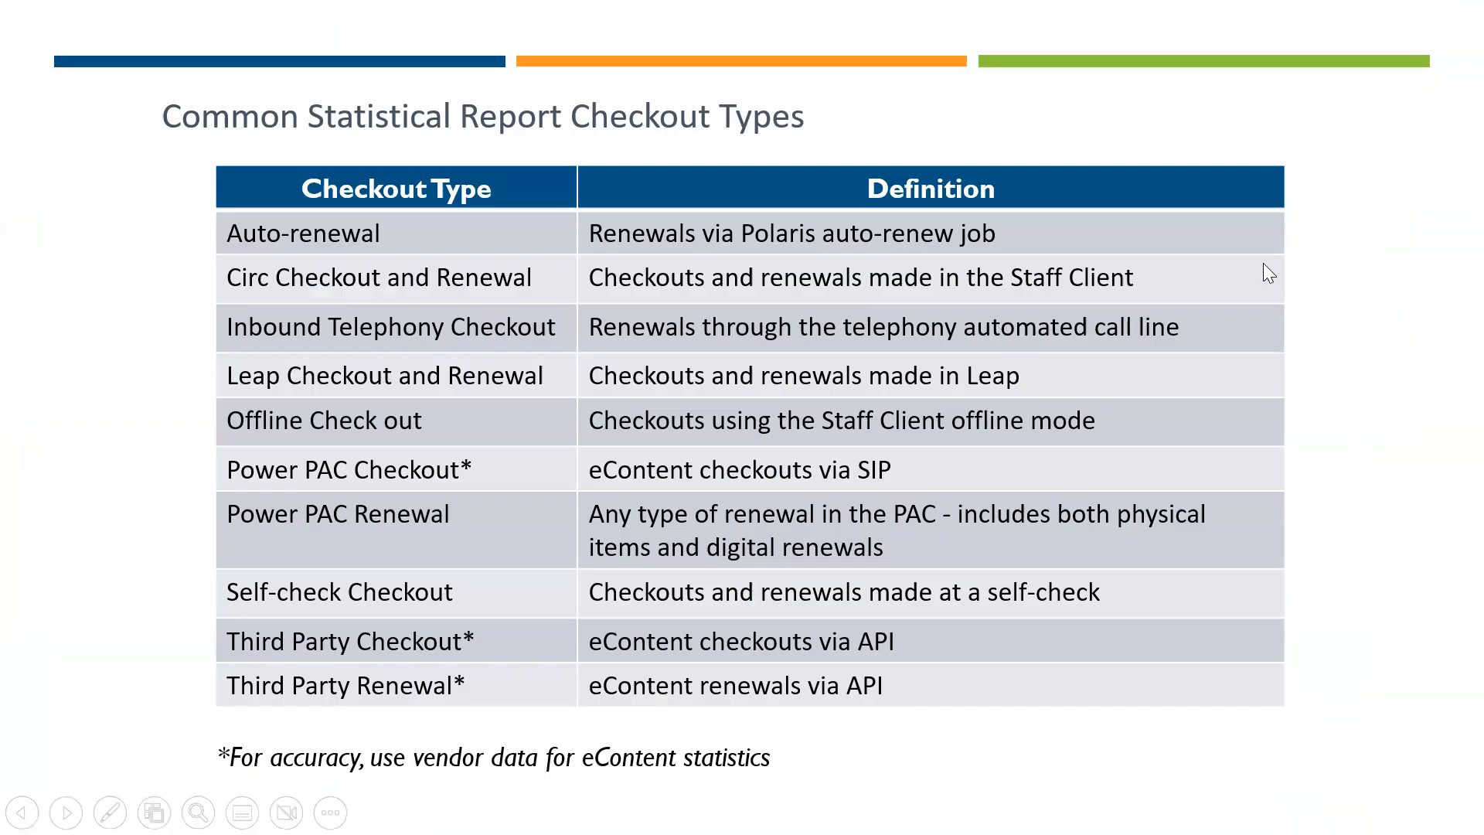
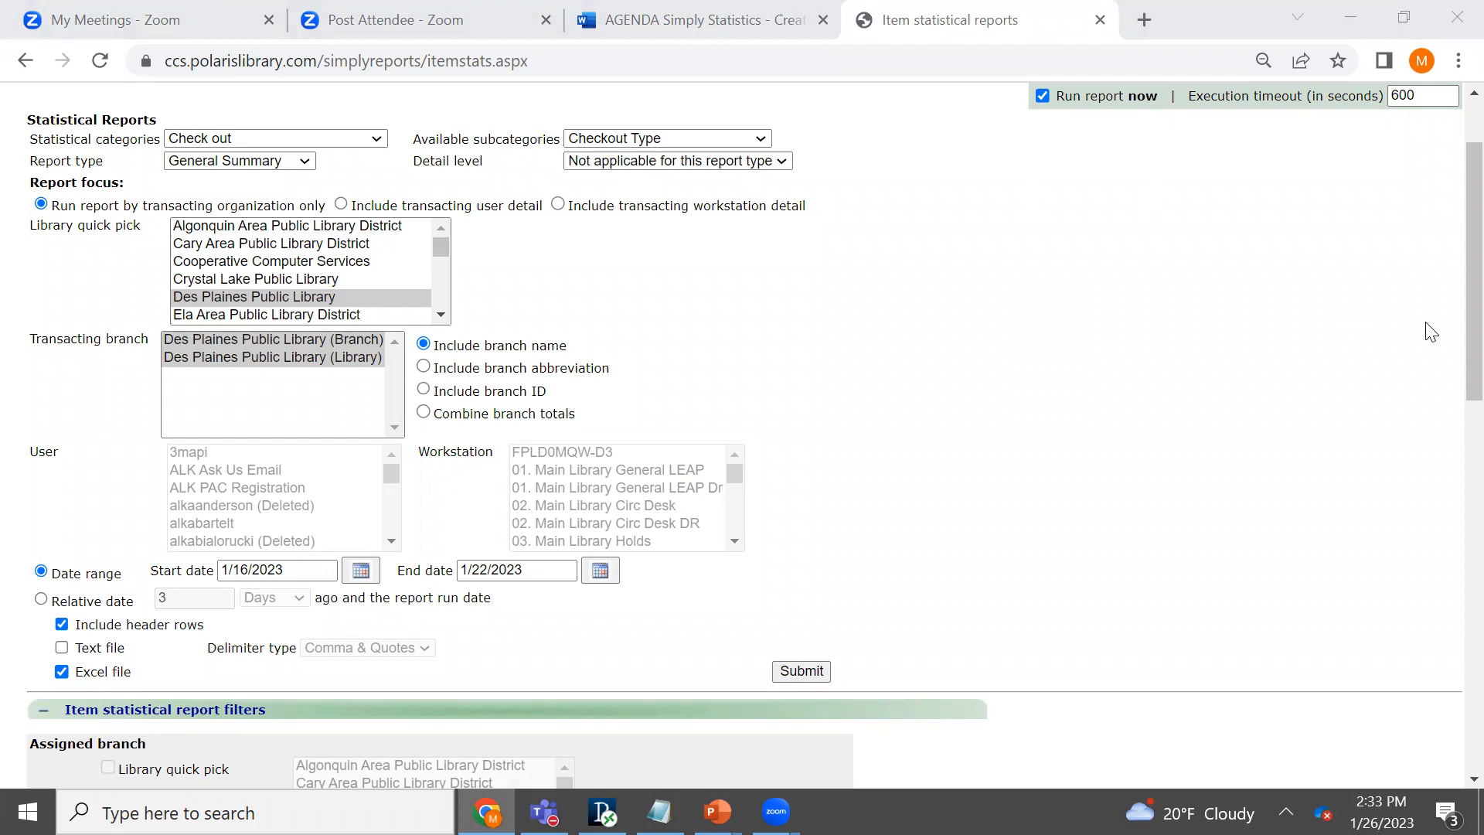
- Try the relative date option, highlight its "ago and the report run date" wording, and restore the date range option
{"action": "scroll", "coordinate": [1448, 329], "scroll_direction": "up", "scroll_amount": 3}
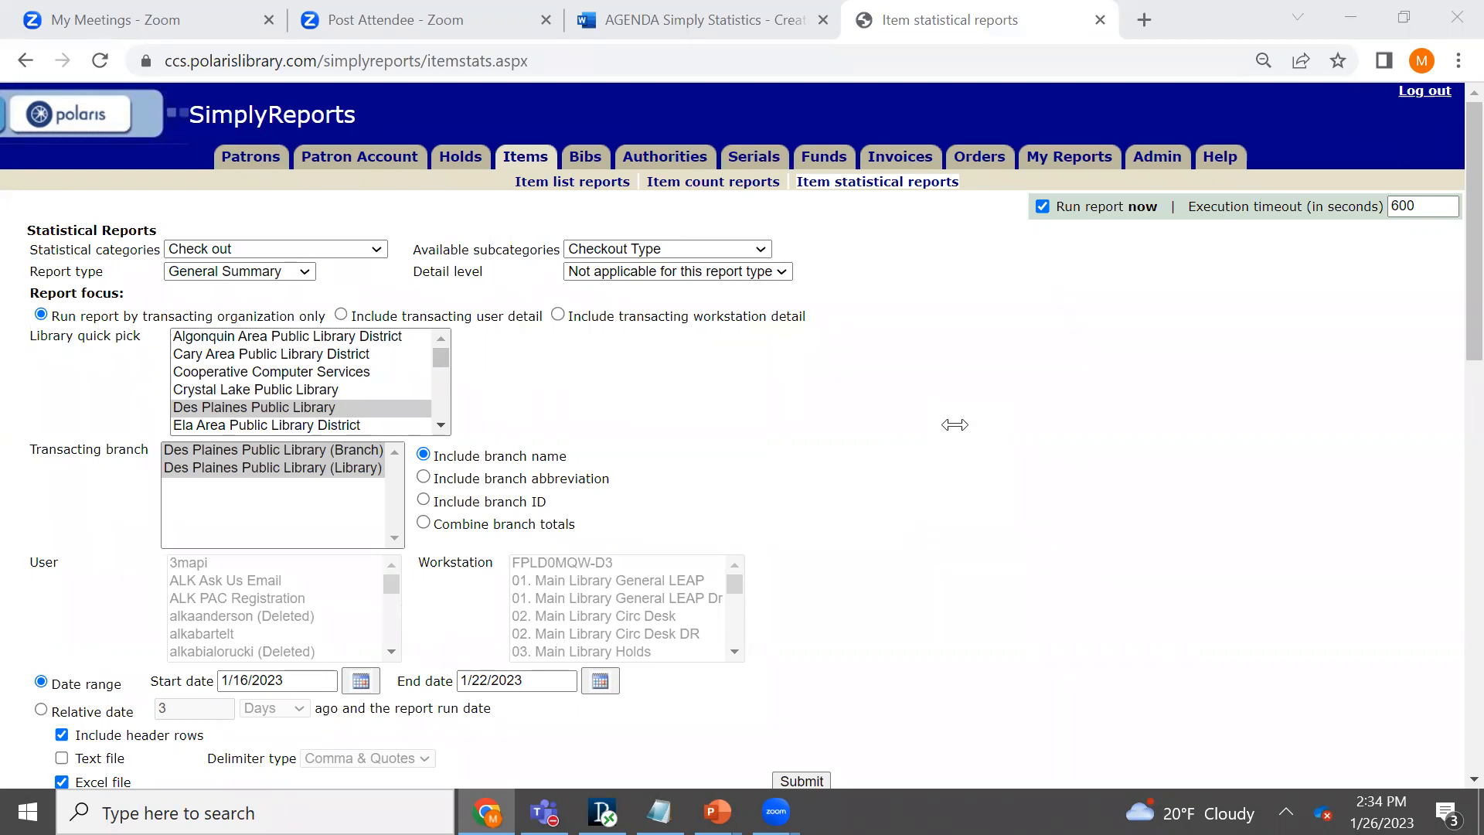
{"action": "scroll", "coordinate": [955, 425], "scroll_direction": "down", "scroll_amount": 3}
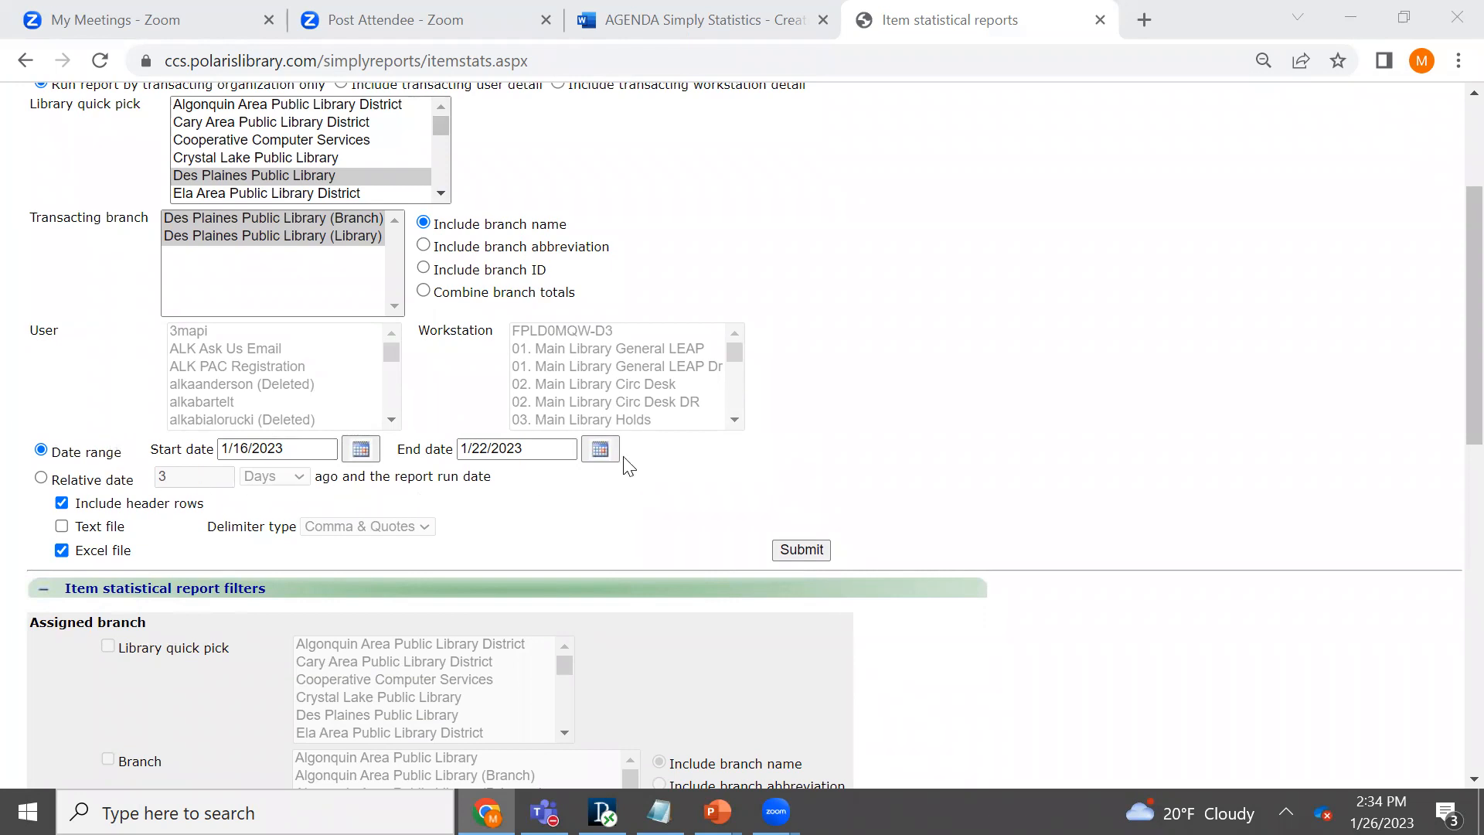
{"action": "left_click", "coordinate": [44, 477]}
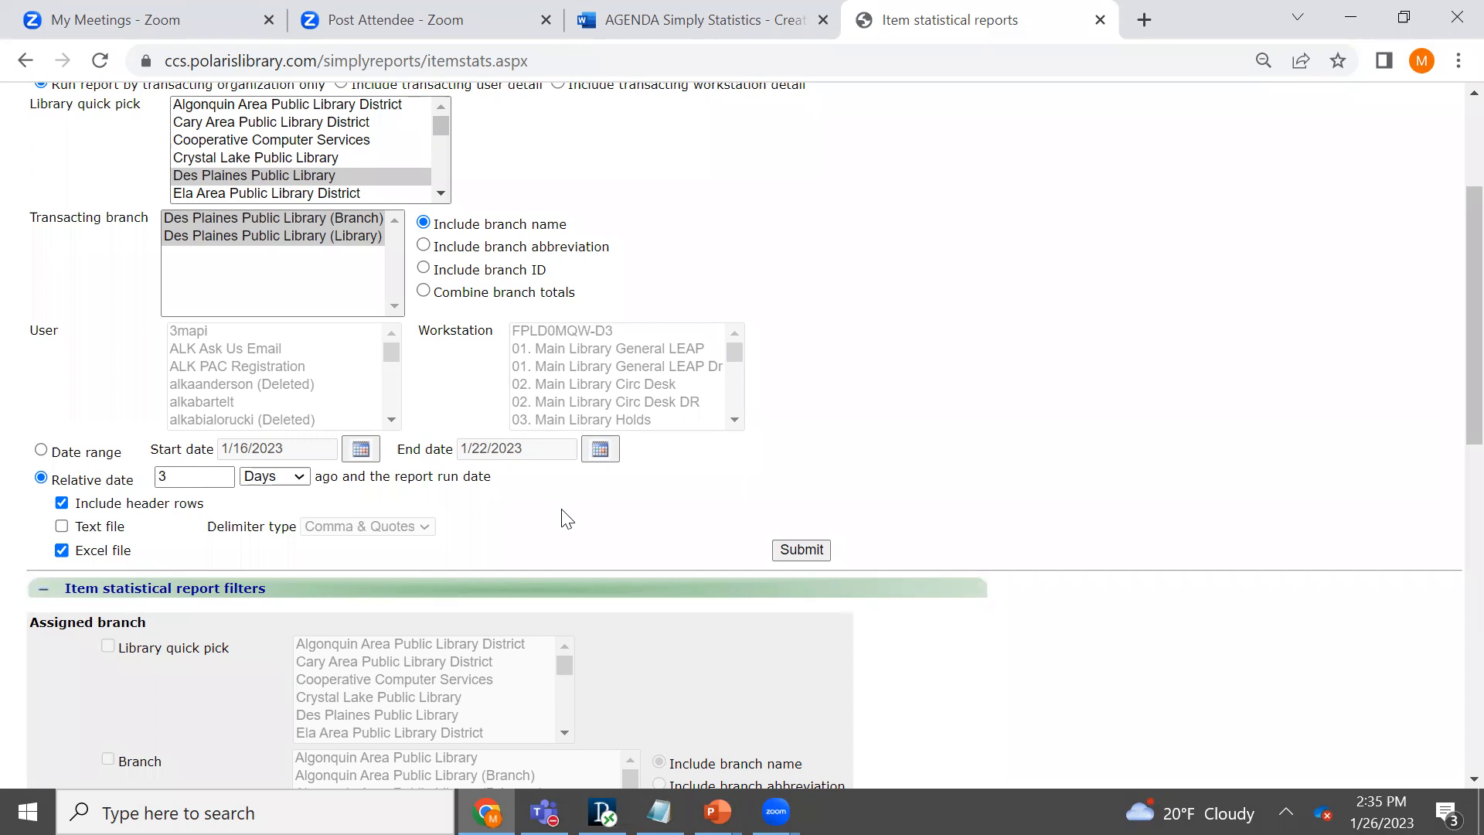
{"action": "left_click_drag", "start_coordinate": [491, 477], "coordinate": [321, 472]}
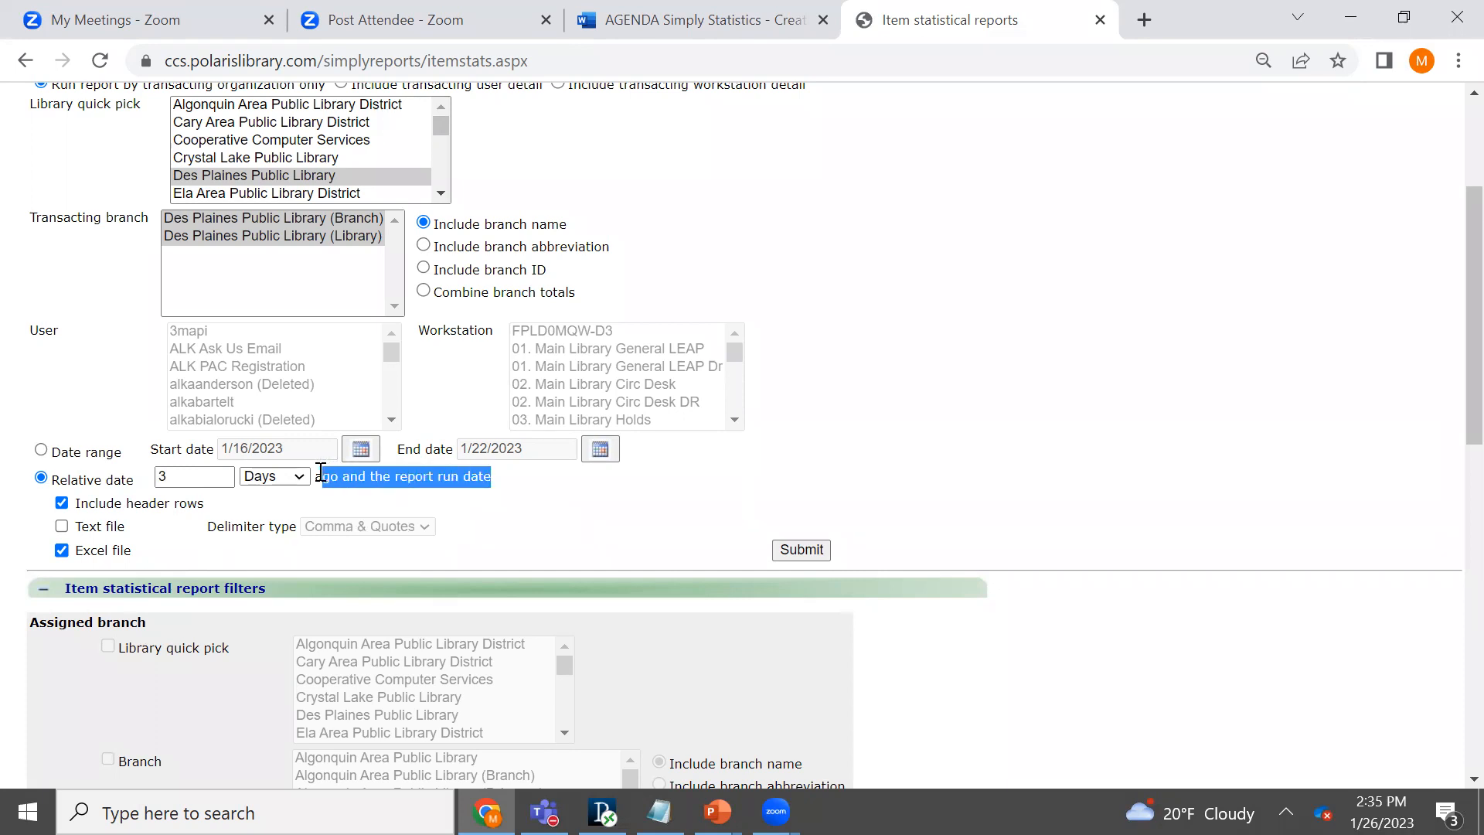
{"action": "left_click", "coordinate": [555, 501]}
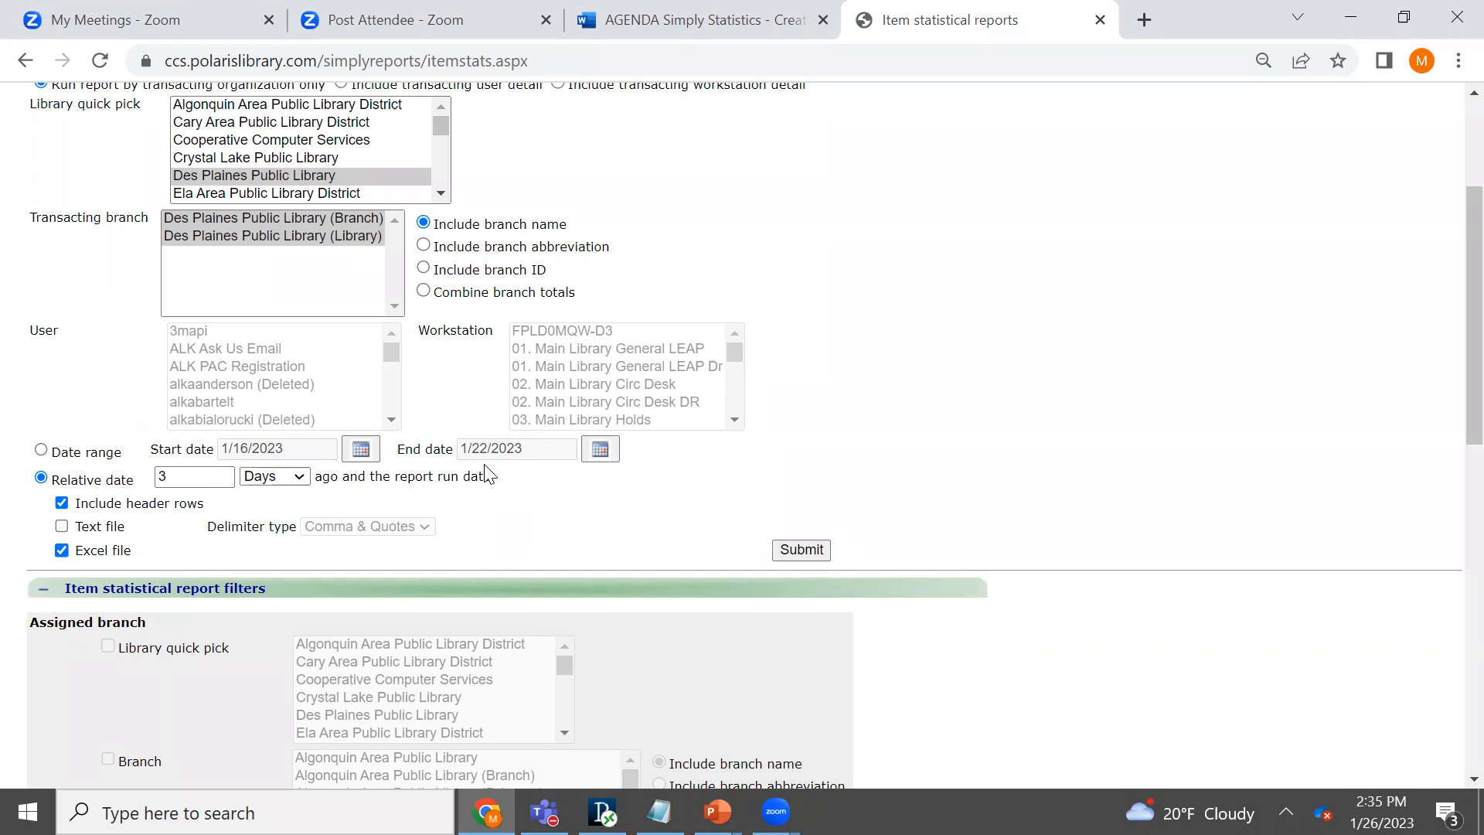
{"action": "left_click_drag", "start_coordinate": [489, 475], "coordinate": [309, 479]}
{"action": "left_click", "coordinate": [513, 501]}
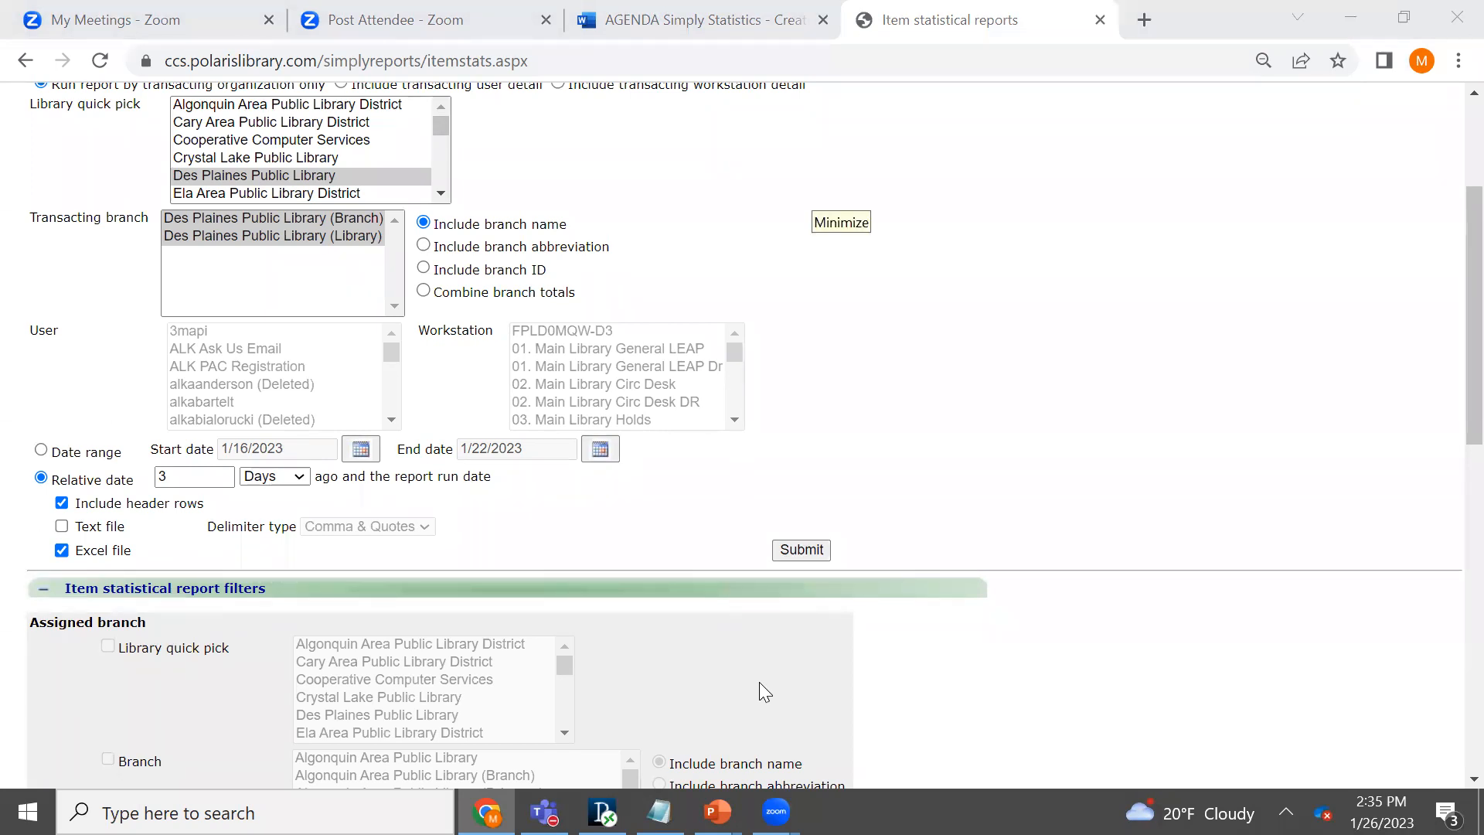
{"action": "left_click", "coordinate": [46, 454]}
- Set the check out report to the Activity summary subcategory, the Daily report type and the Day detail level
{"action": "scroll", "coordinate": [1451, 386], "scroll_direction": "up", "scroll_amount": 1}
{"action": "scroll", "coordinate": [1227, 345], "scroll_direction": "up", "scroll_amount": 3}
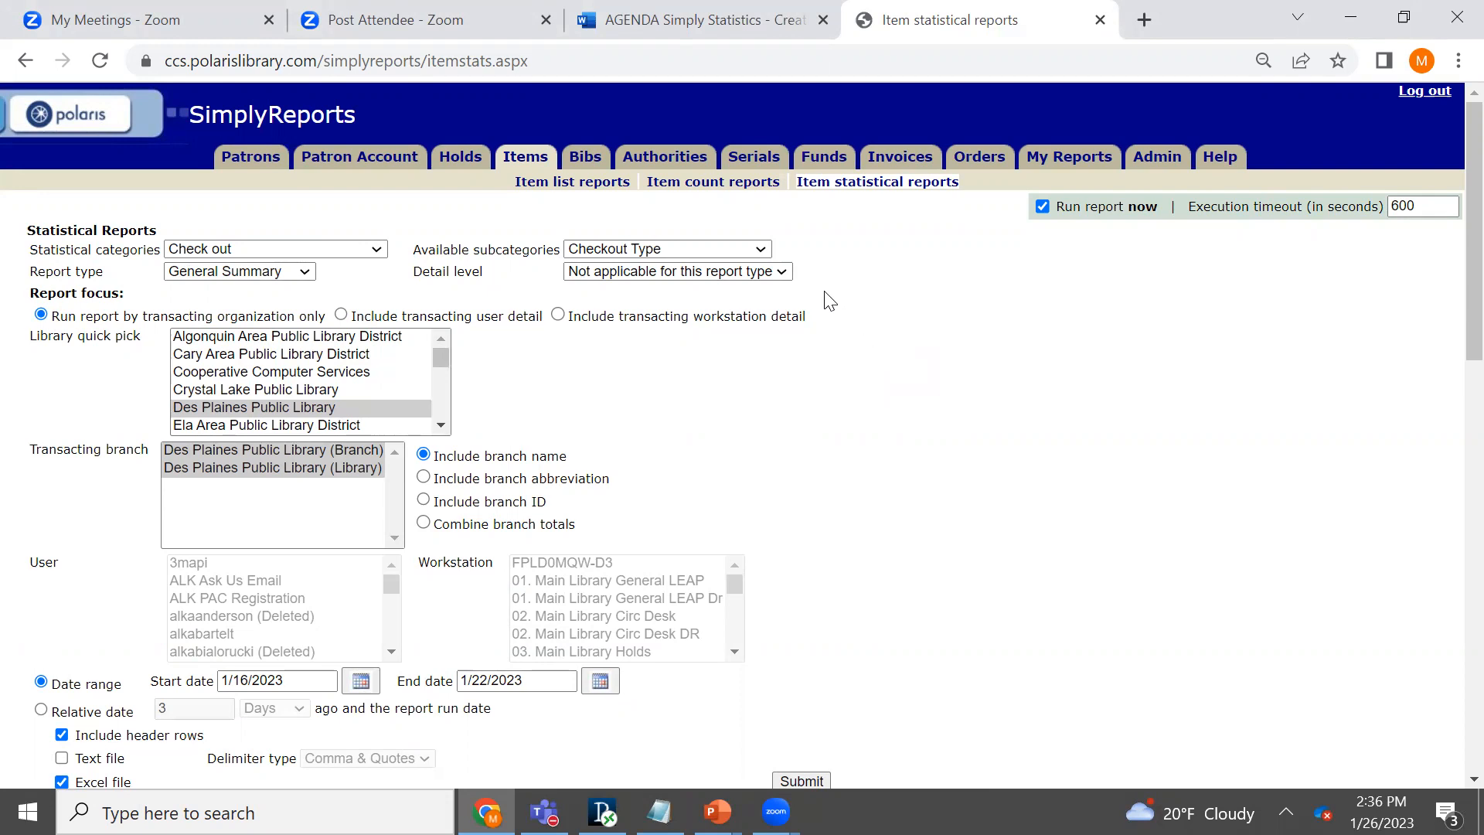
{"action": "left_click", "coordinate": [761, 249]}
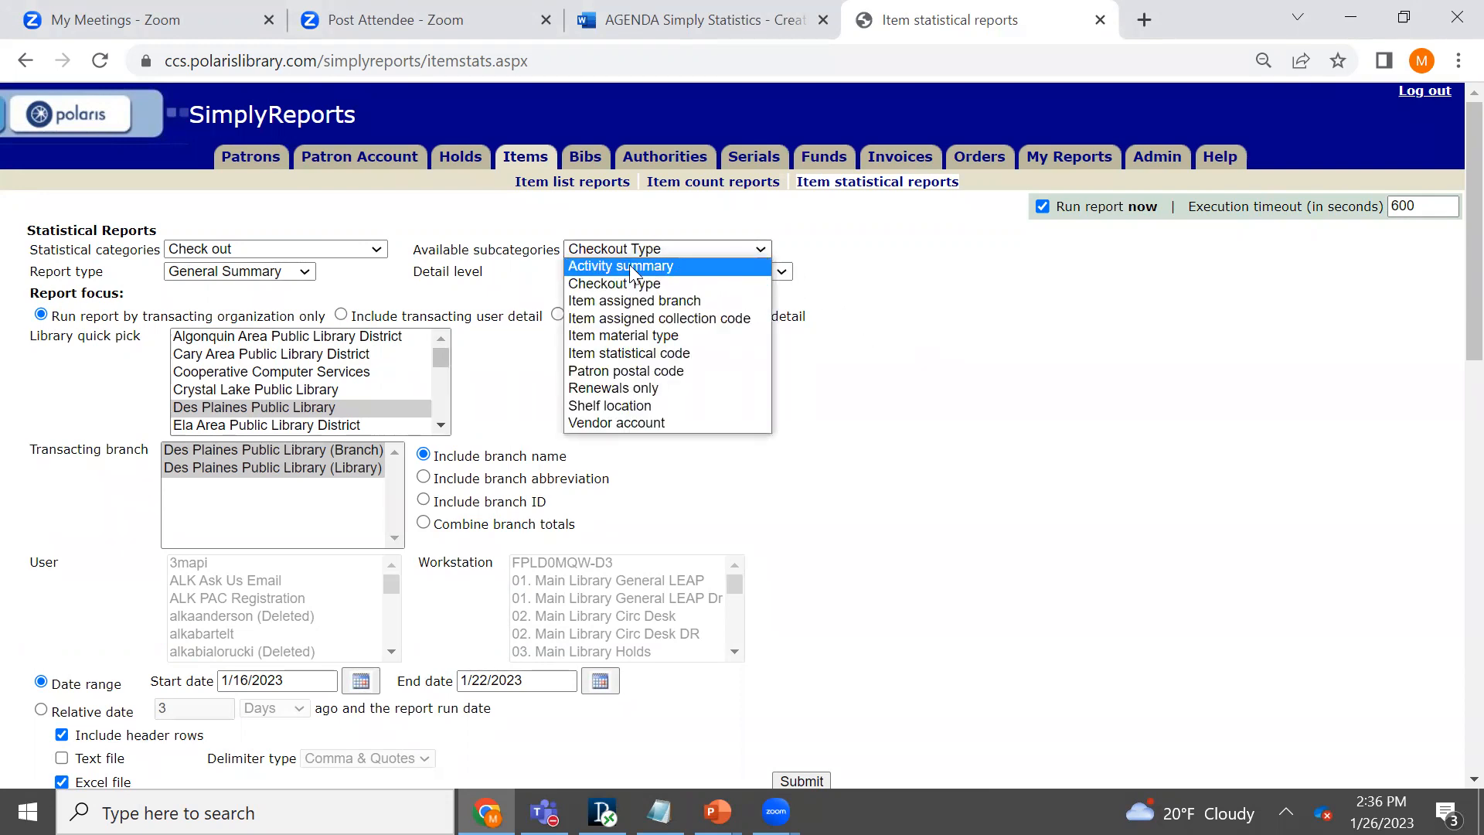
{"action": "left_click", "coordinate": [633, 267]}
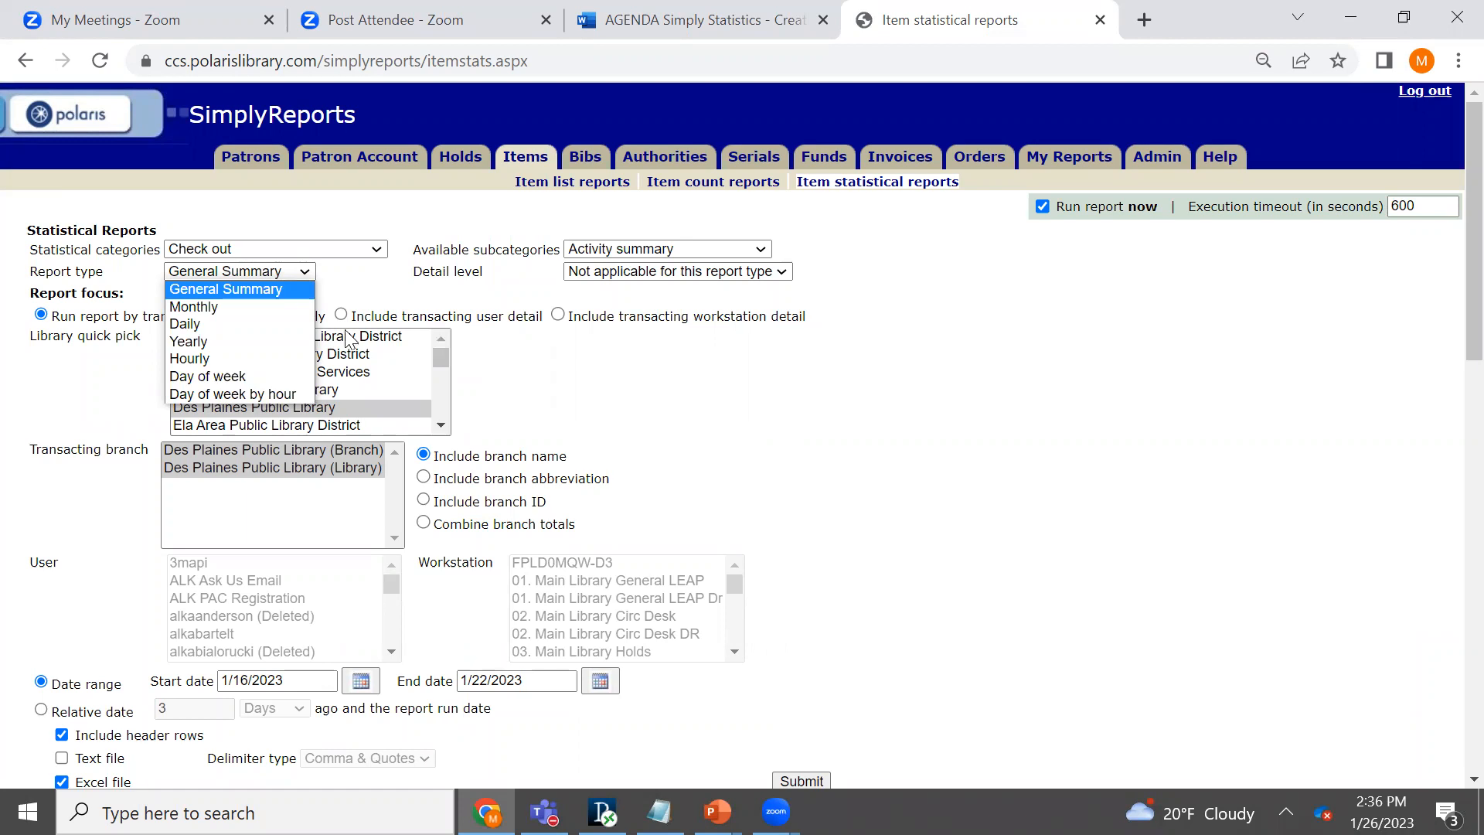
{"action": "left_click", "coordinate": [260, 326]}
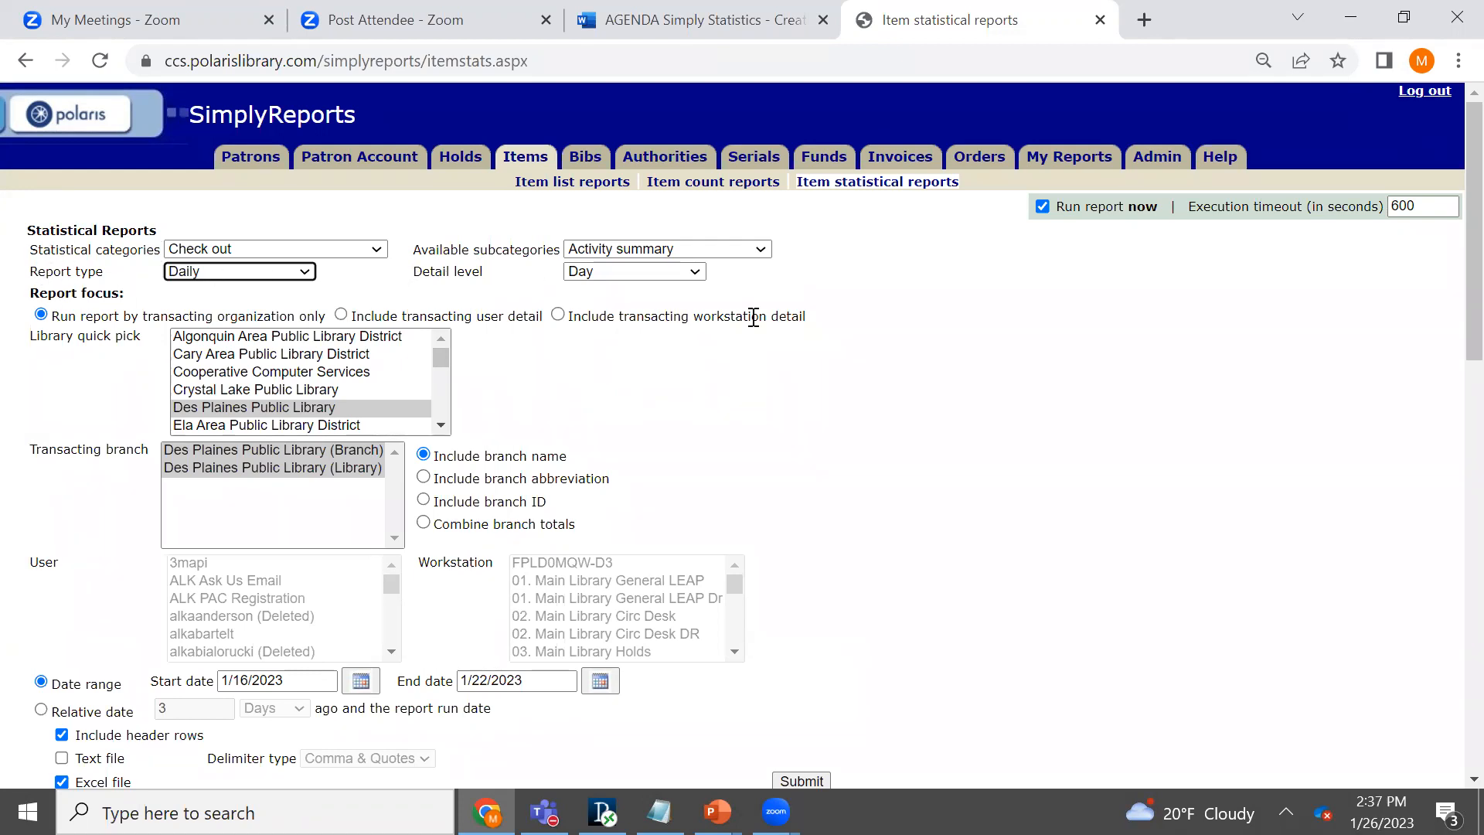
{"action": "left_click", "coordinate": [699, 271]}
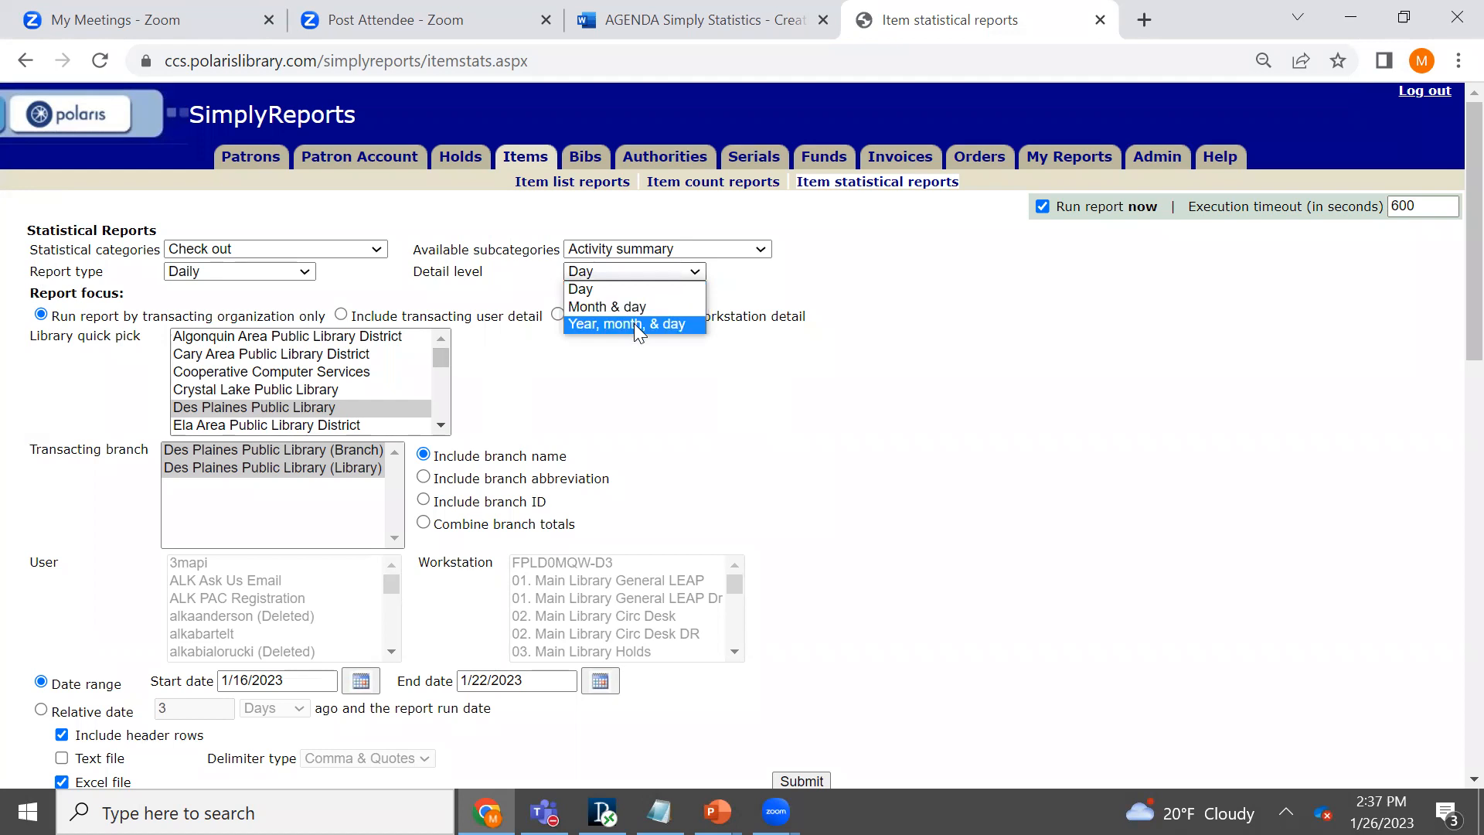
{"action": "left_click", "coordinate": [609, 292]}
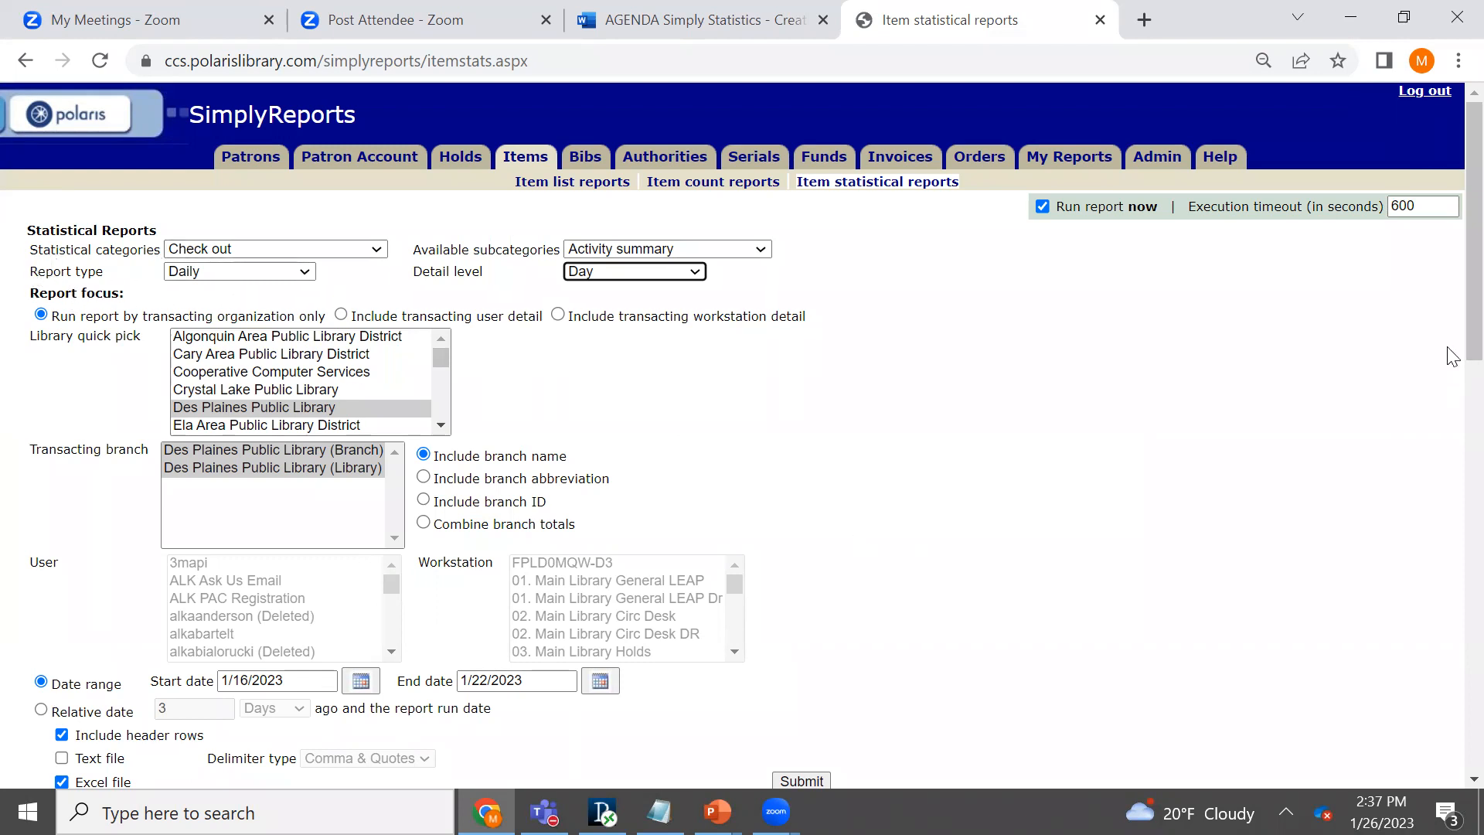
- Run the daily report and highlight the rows for days 16 and 22 in the preview
{"action": "scroll", "coordinate": [1454, 344], "scroll_direction": "down", "scroll_amount": 2}
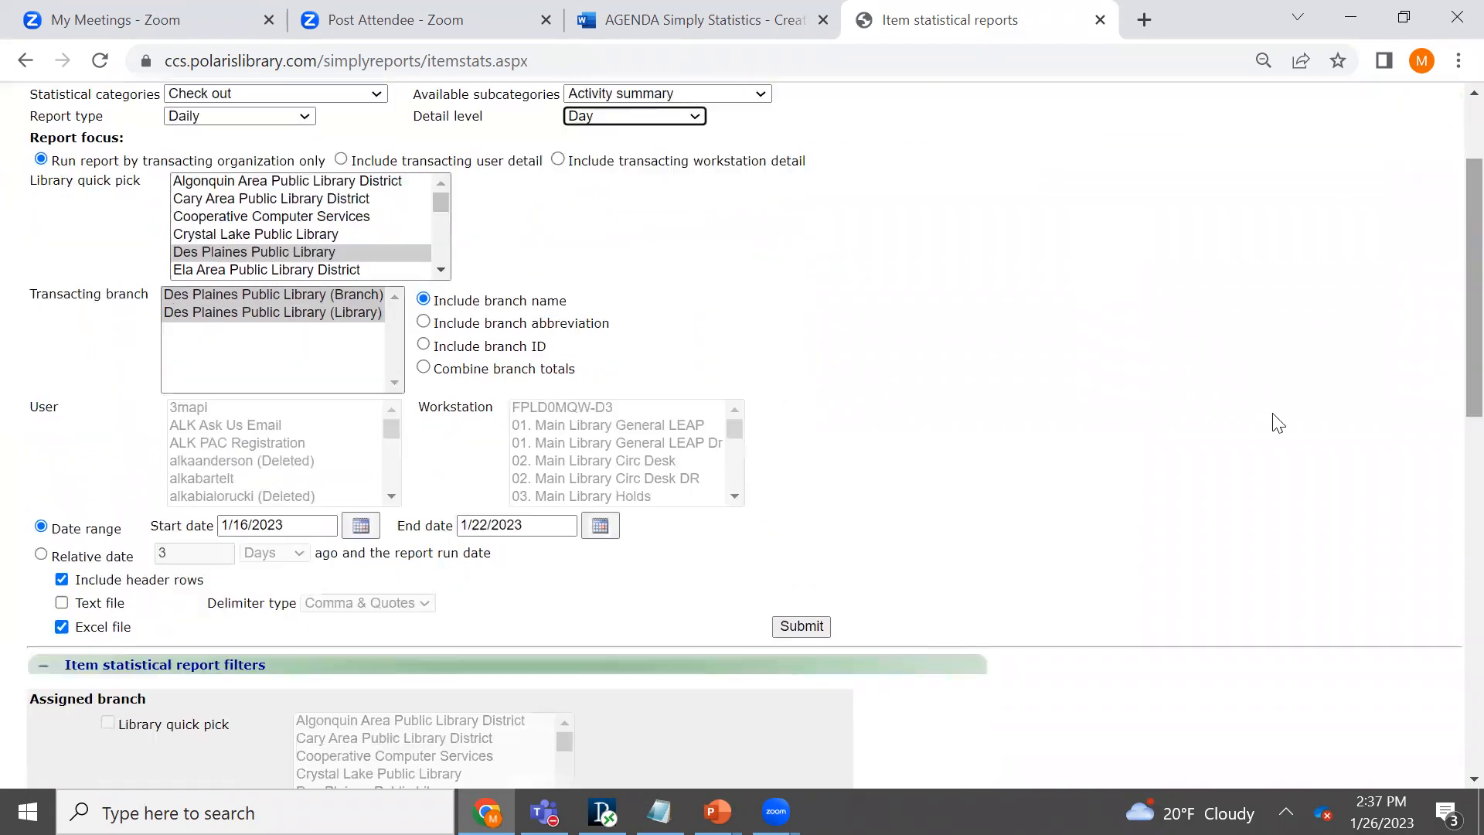
{"action": "left_click", "coordinate": [818, 627]}
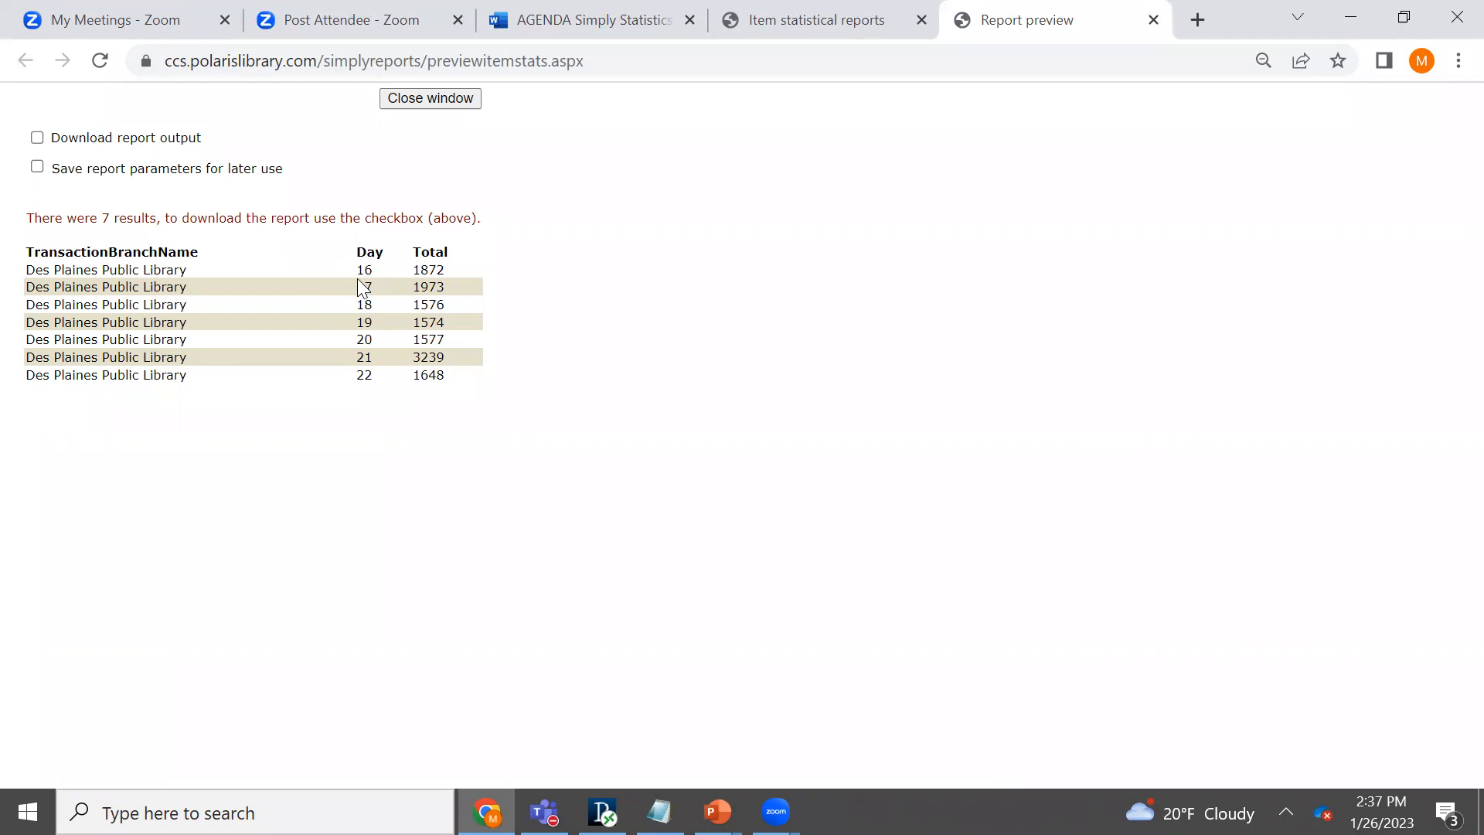
{"action": "left_click_drag", "start_coordinate": [354, 269], "coordinate": [376, 267]}
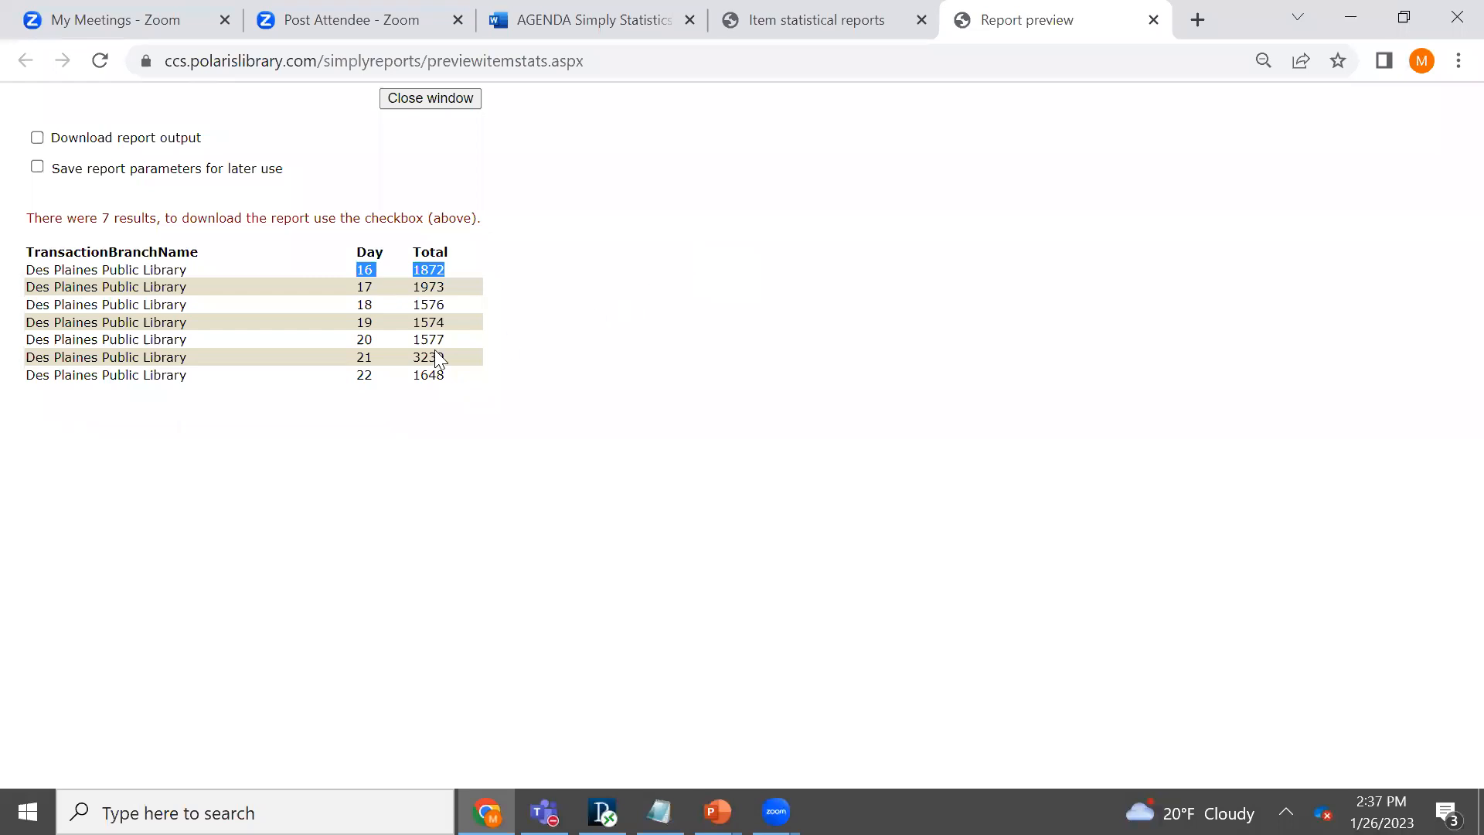
{"action": "left_click_drag", "start_coordinate": [358, 379], "coordinate": [487, 394]}
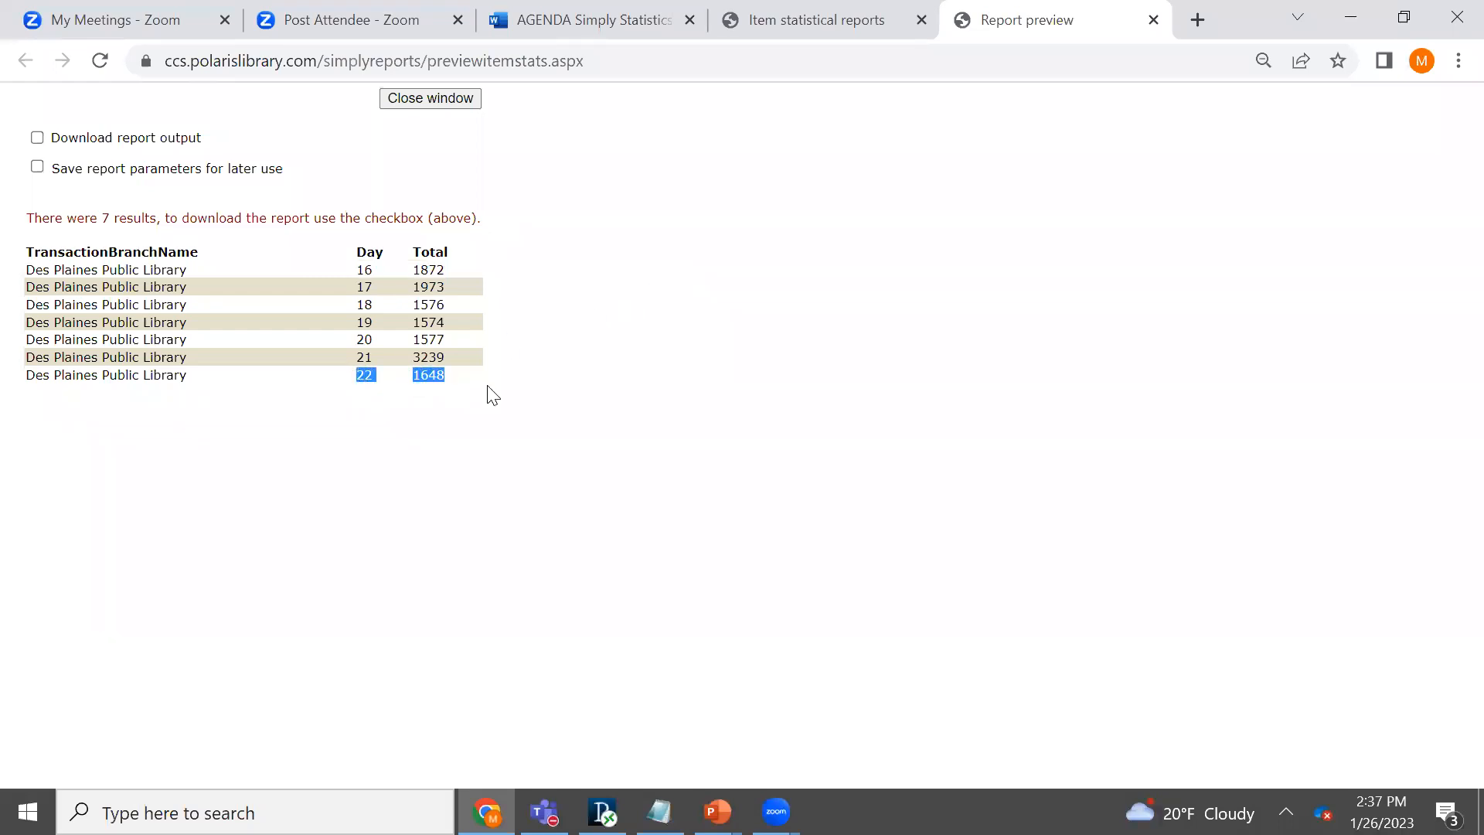
{"action": "left_click", "coordinate": [1125, 437]}
- Return to the item statistical report form and set the start date to 12/16/2022
{"action": "left_click", "coordinate": [855, 22]}
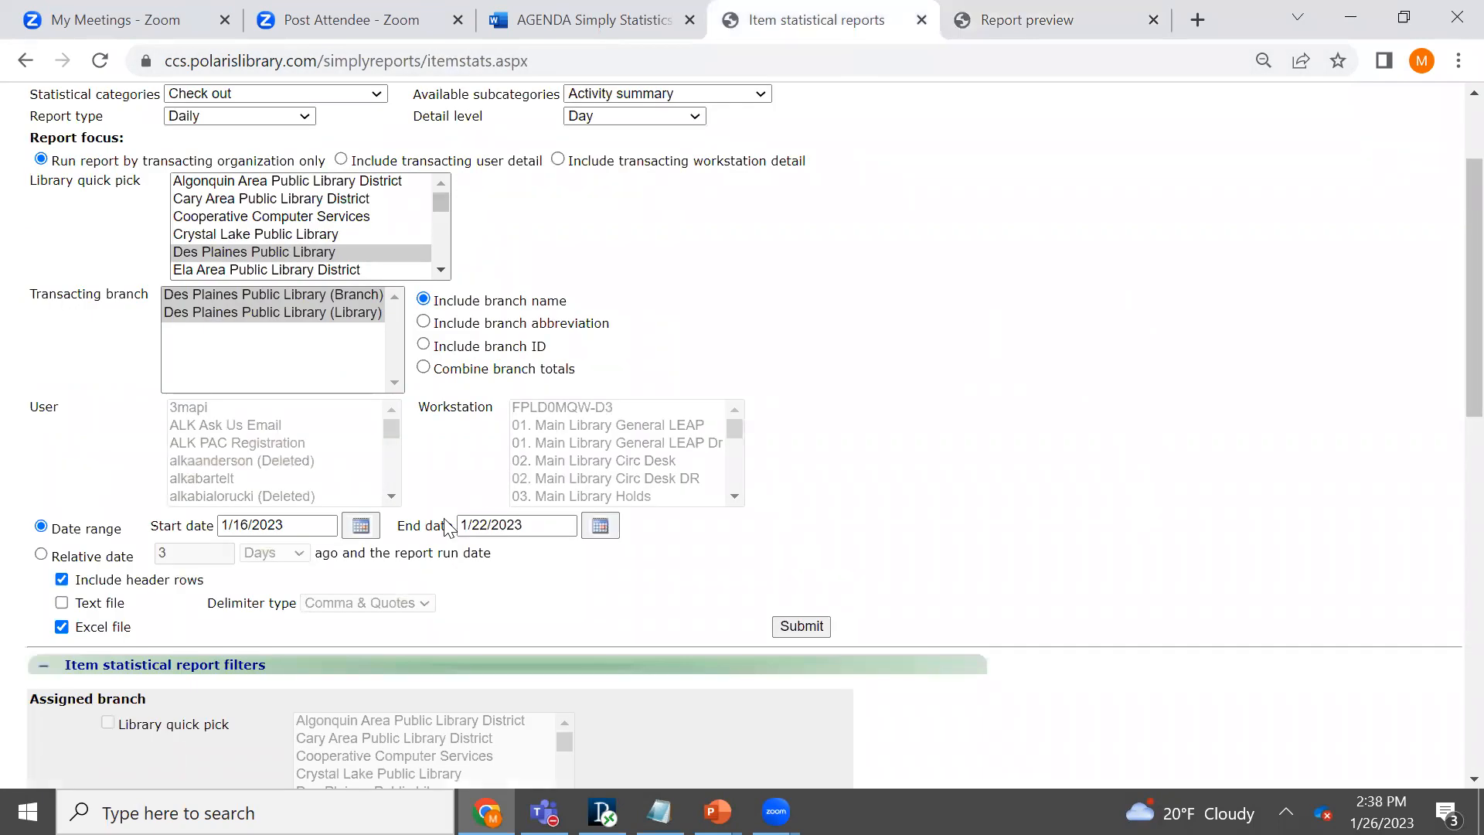
{"action": "left_click", "coordinate": [363, 527]}
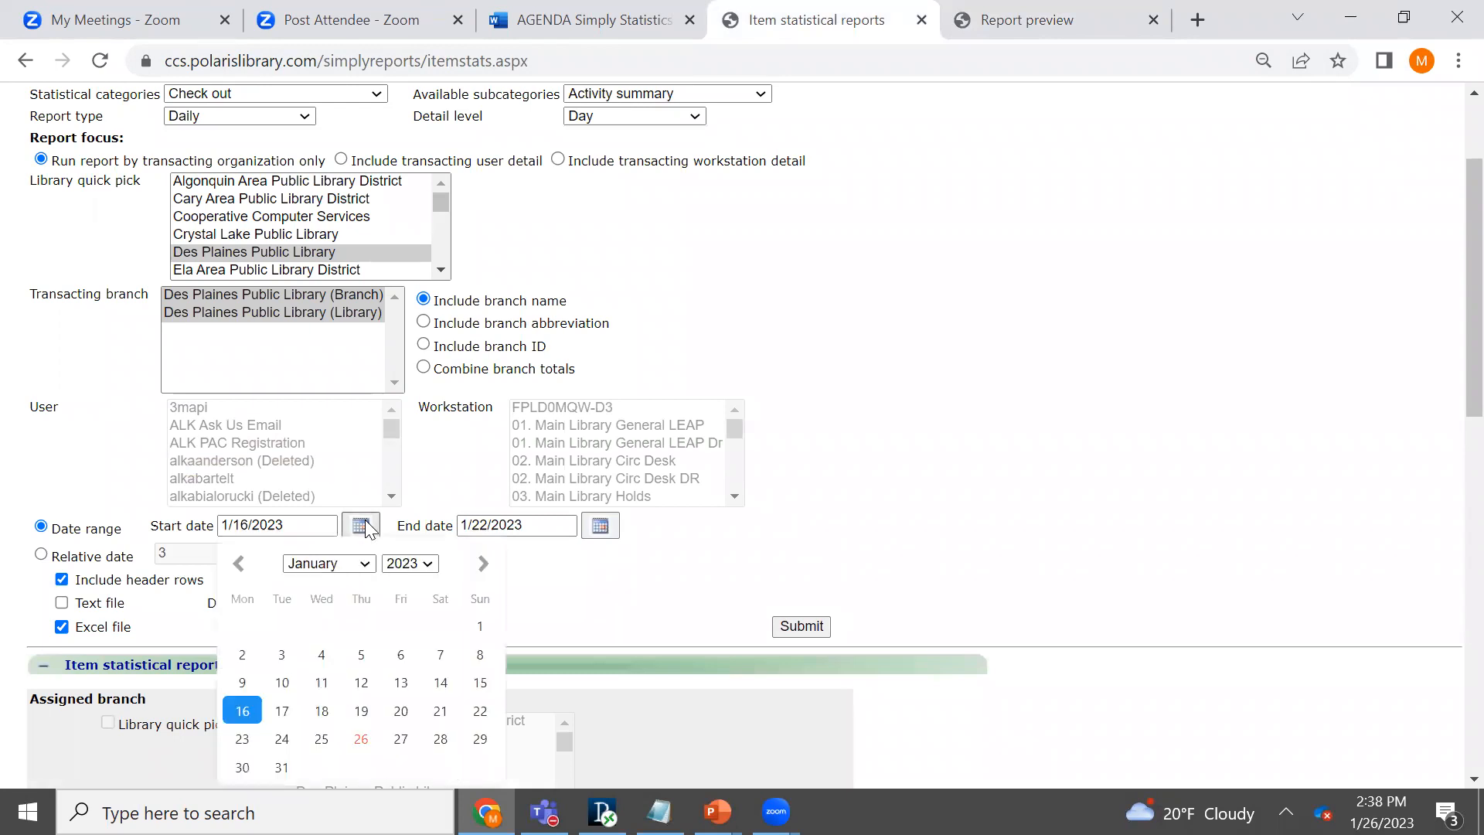
{"action": "left_click", "coordinate": [242, 563]}
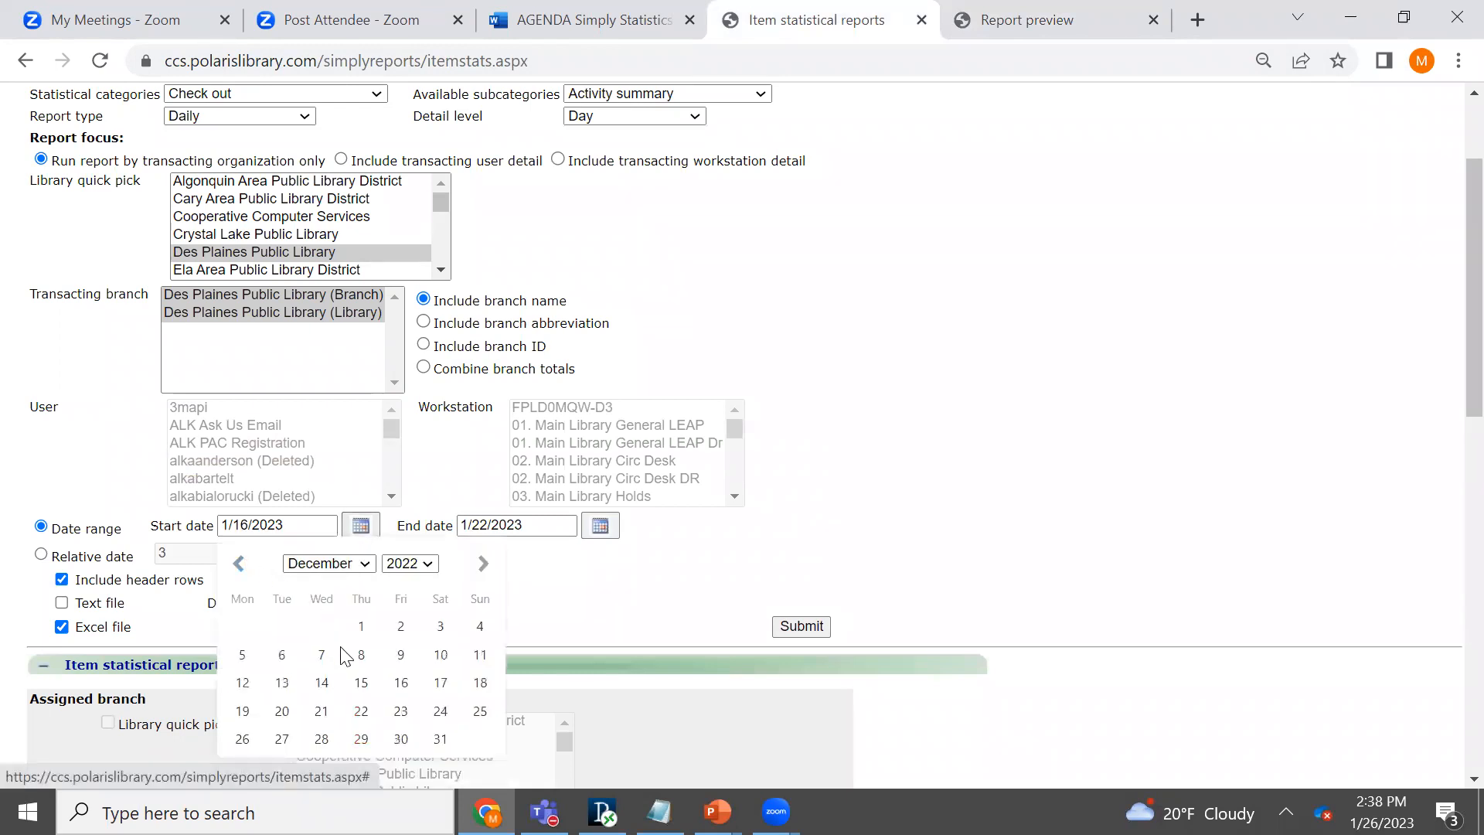
{"action": "left_click", "coordinate": [400, 684]}
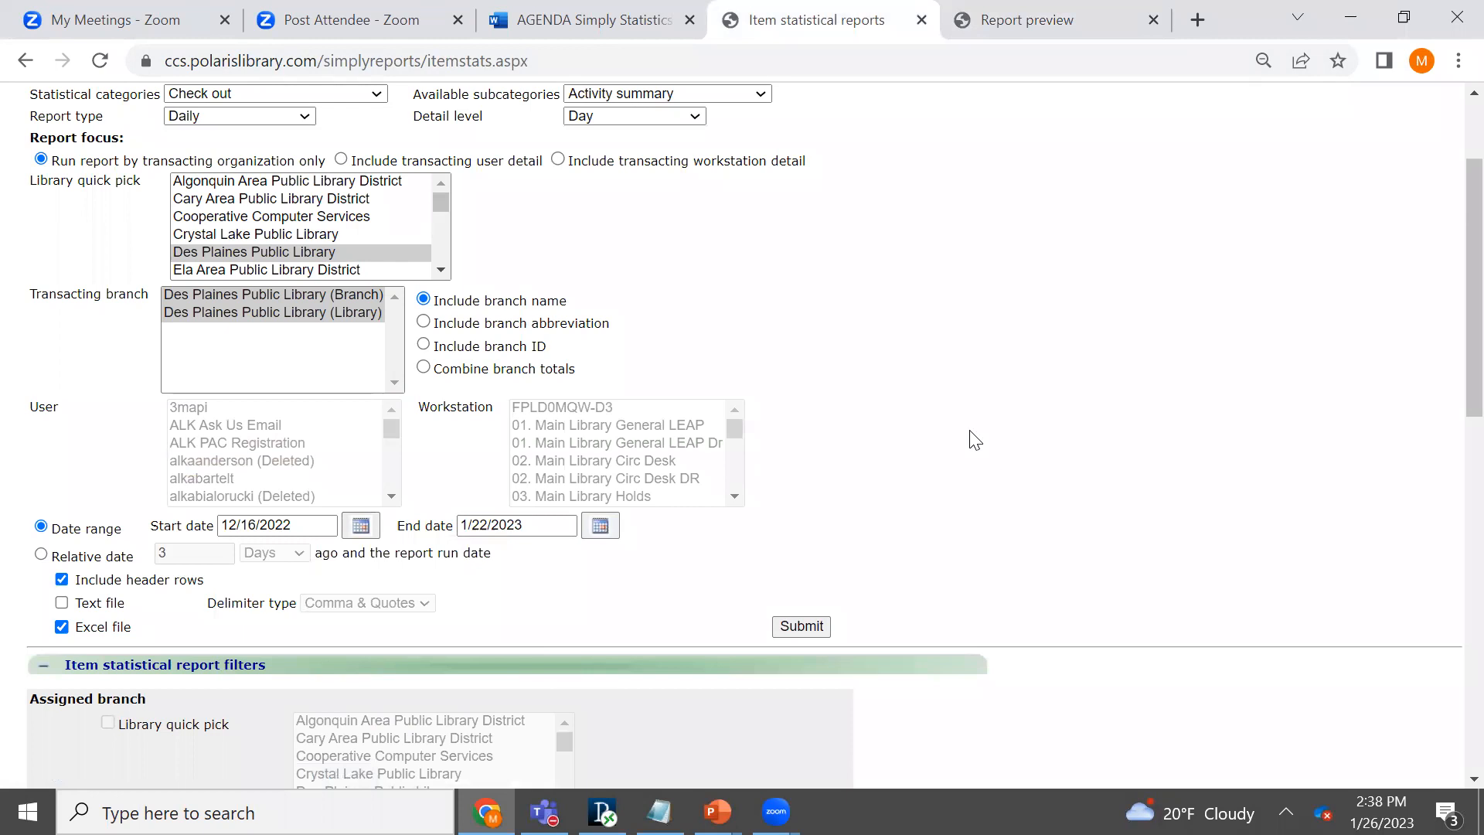
- Run the daily report for the extended date range and highlight the day 16 row in its preview
{"action": "scroll", "coordinate": [1452, 409], "scroll_direction": "up", "scroll_amount": 2}
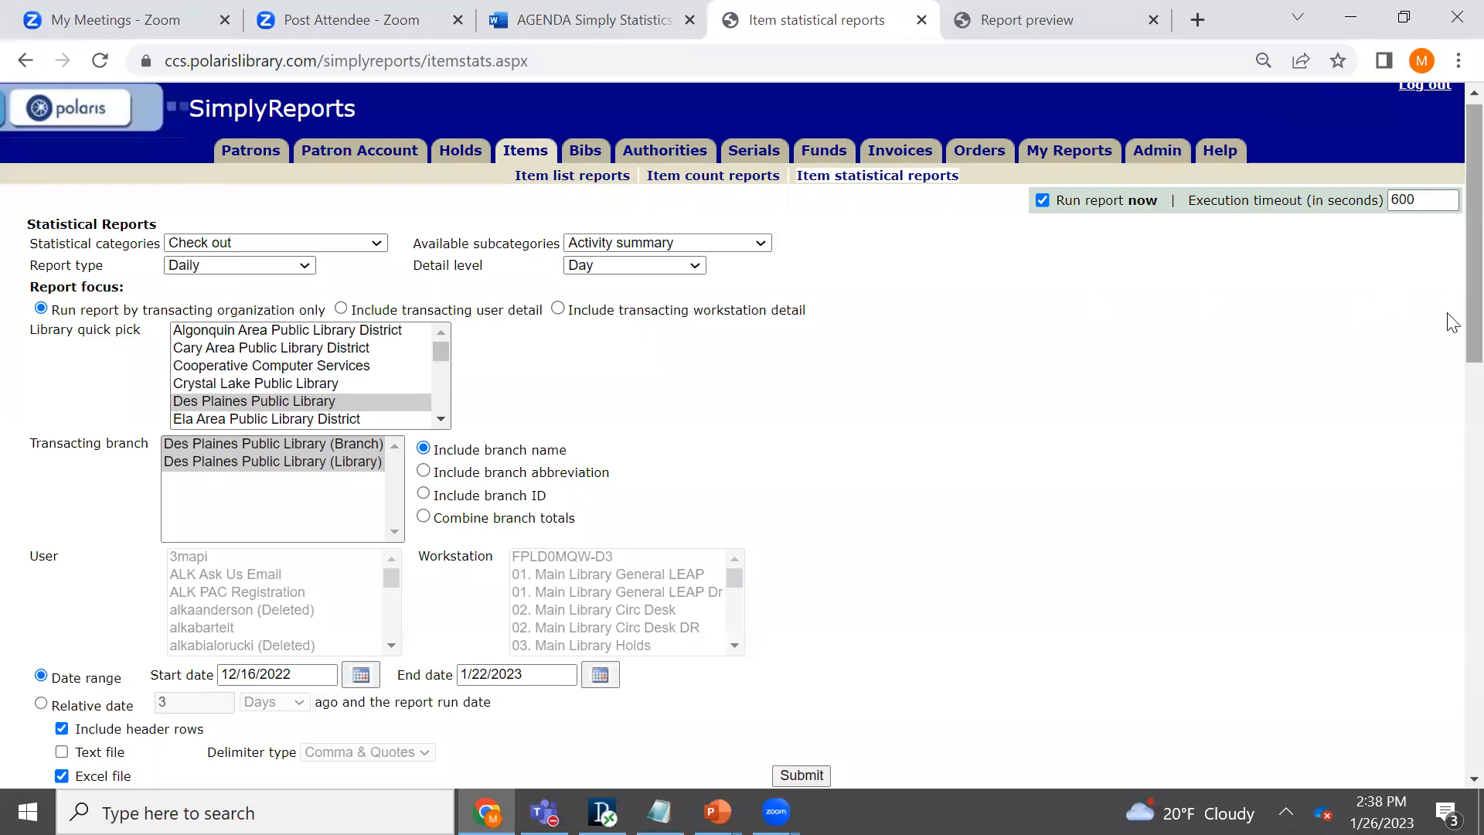
{"action": "scroll", "coordinate": [1454, 295], "scroll_direction": "down", "scroll_amount": 2}
{"action": "left_click", "coordinate": [801, 603]}
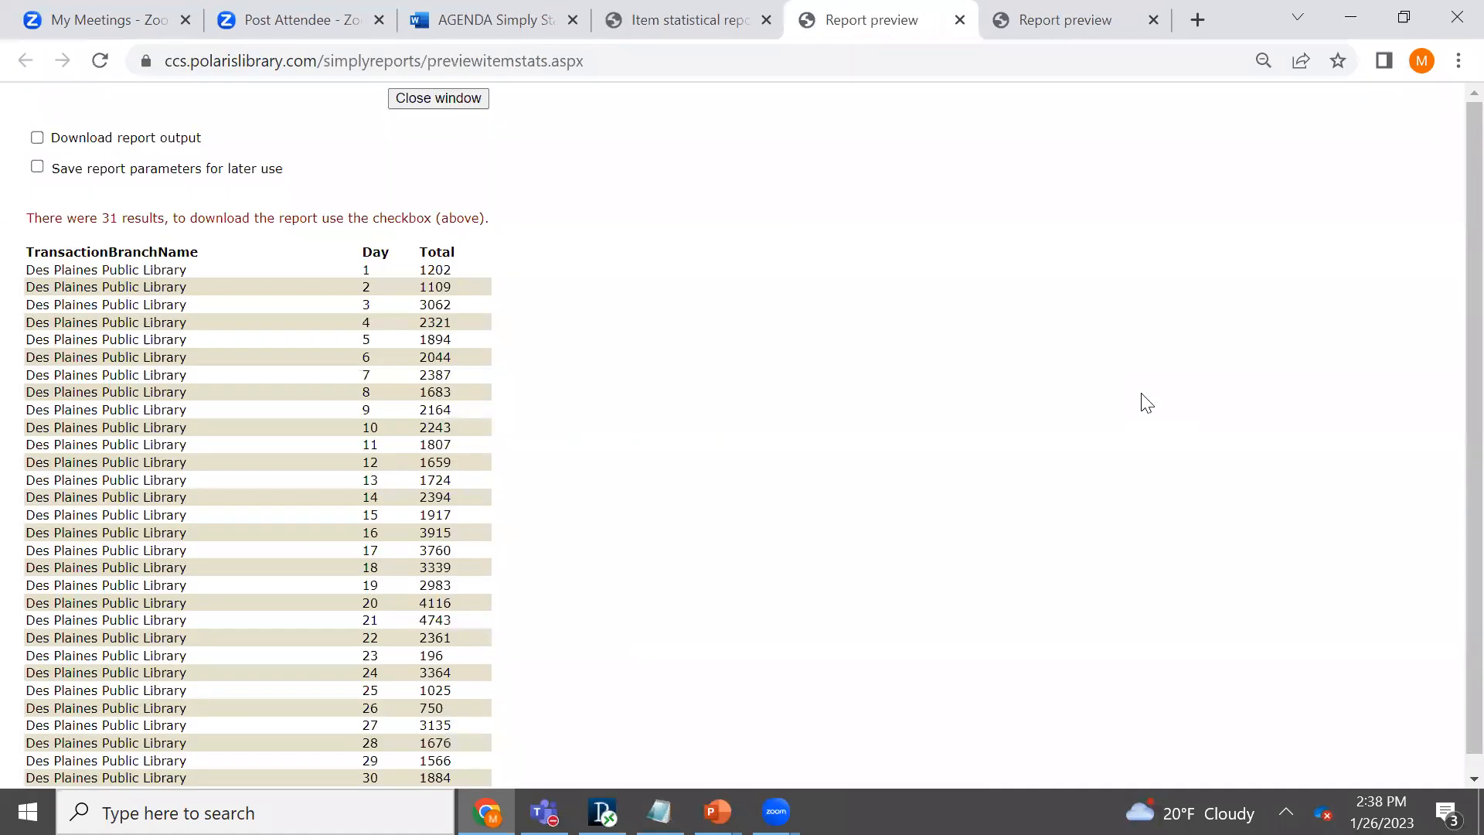
{"action": "scroll", "coordinate": [1448, 312], "scroll_direction": "down", "scroll_amount": 1}
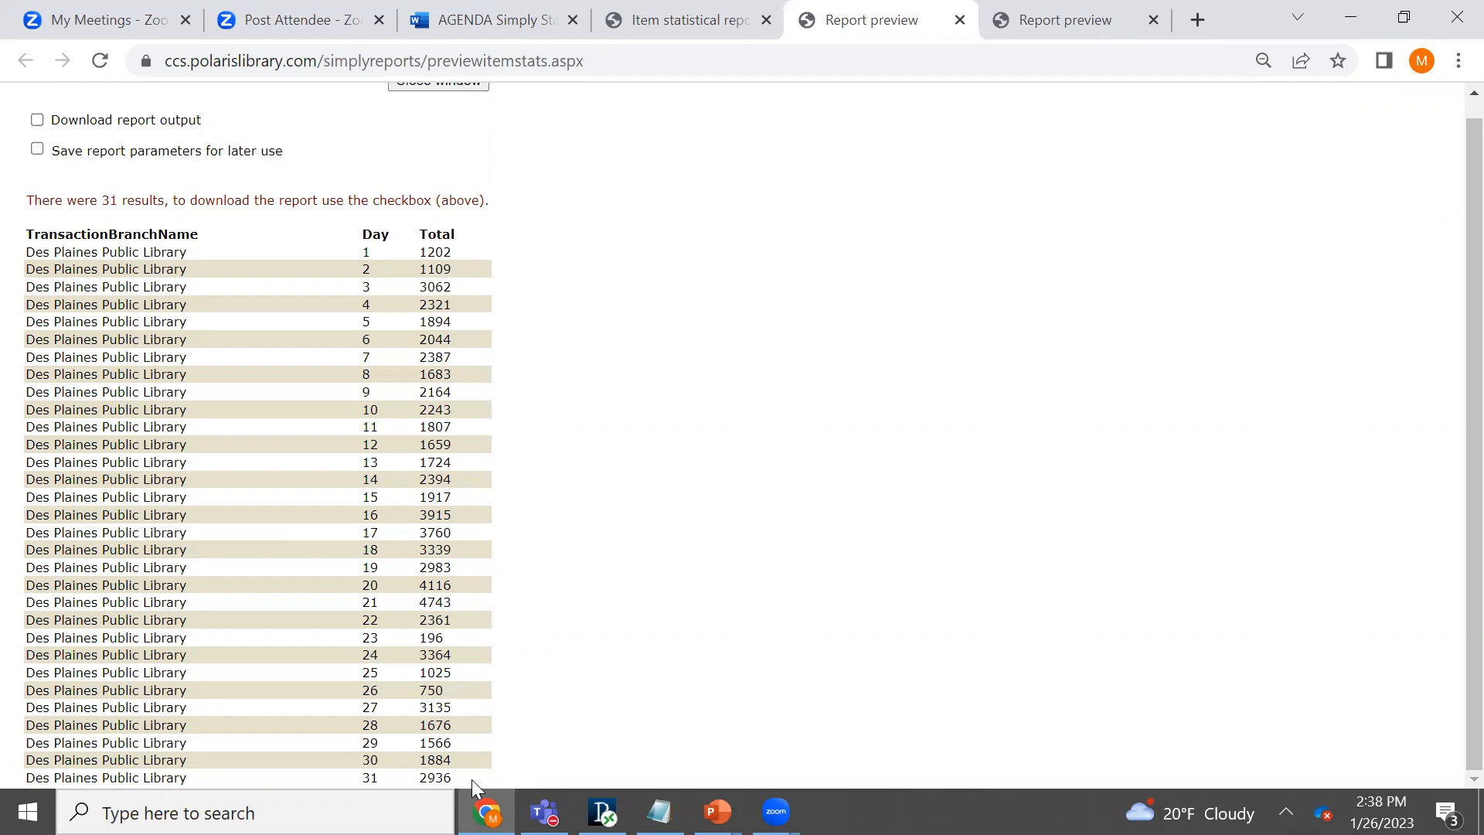
{"action": "left_click", "coordinate": [668, 35]}
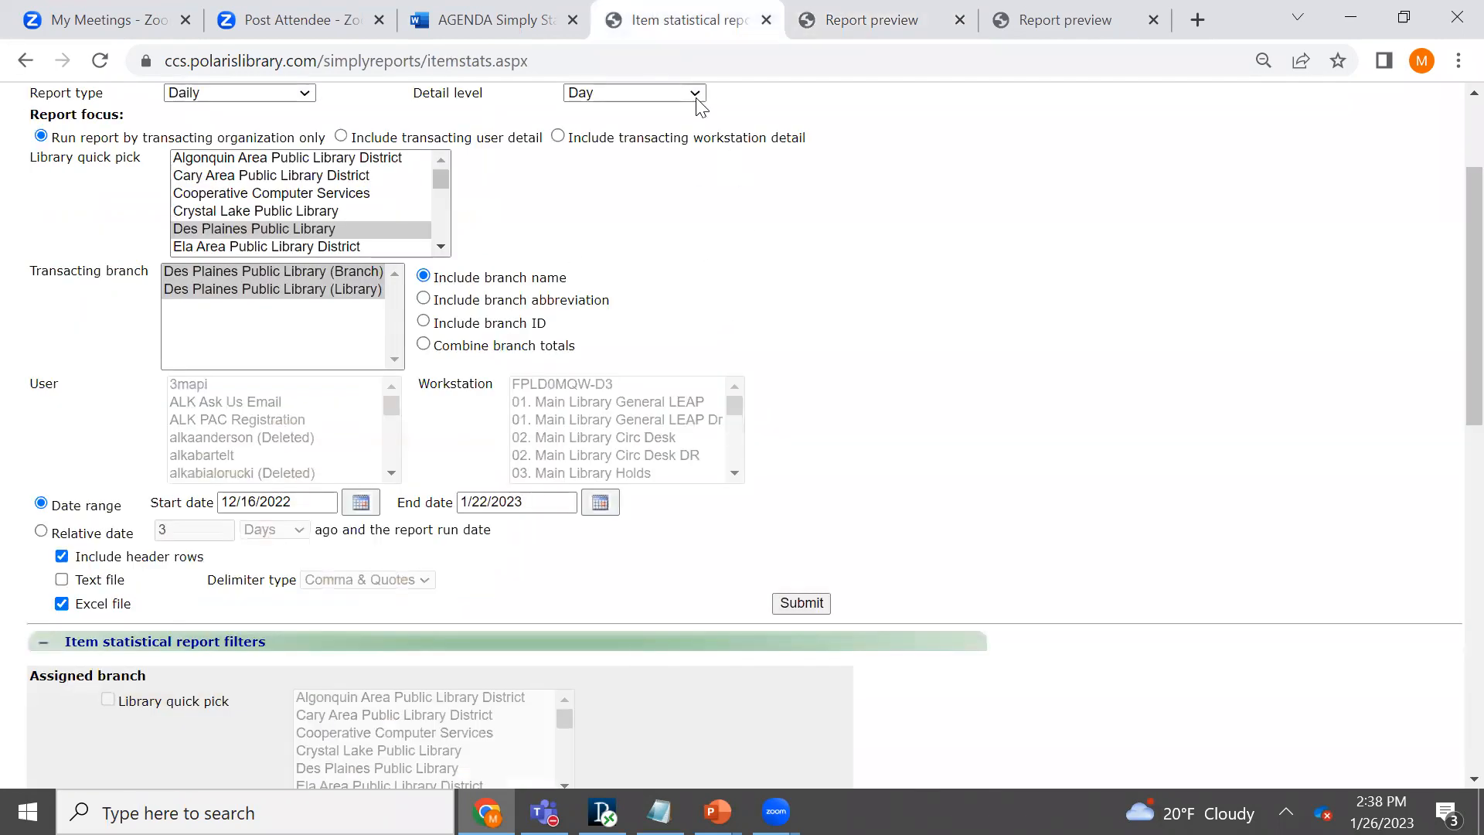
{"action": "left_click", "coordinate": [843, 22]}
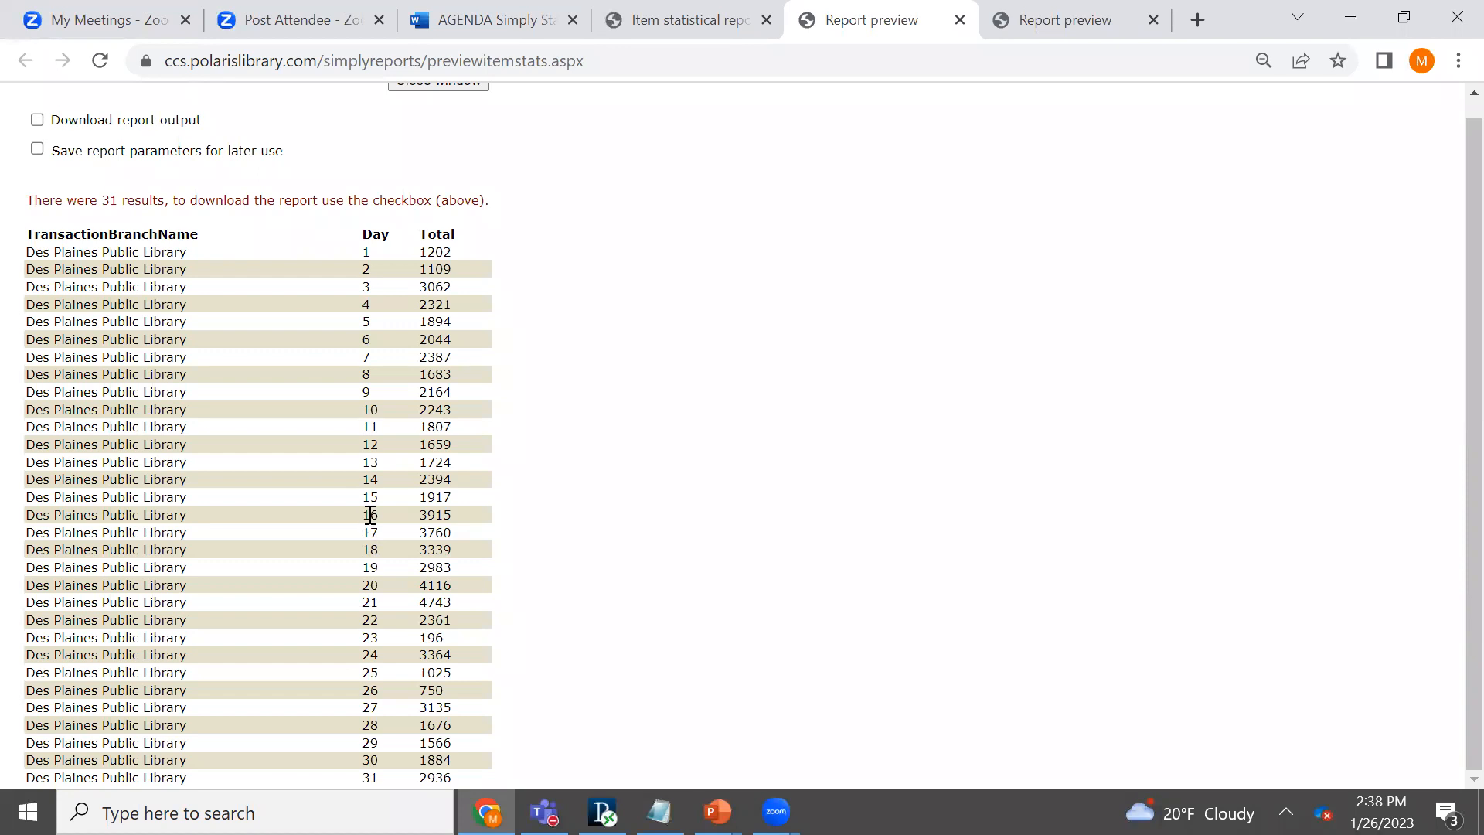
{"action": "left_click_drag", "start_coordinate": [426, 514], "coordinate": [452, 516]}
- Return to the report form, set the detail level to Month & day, and run the report again
{"action": "left_click", "coordinate": [680, 17]}
{"action": "scroll", "coordinate": [1458, 371], "scroll_direction": "up", "scroll_amount": 2}
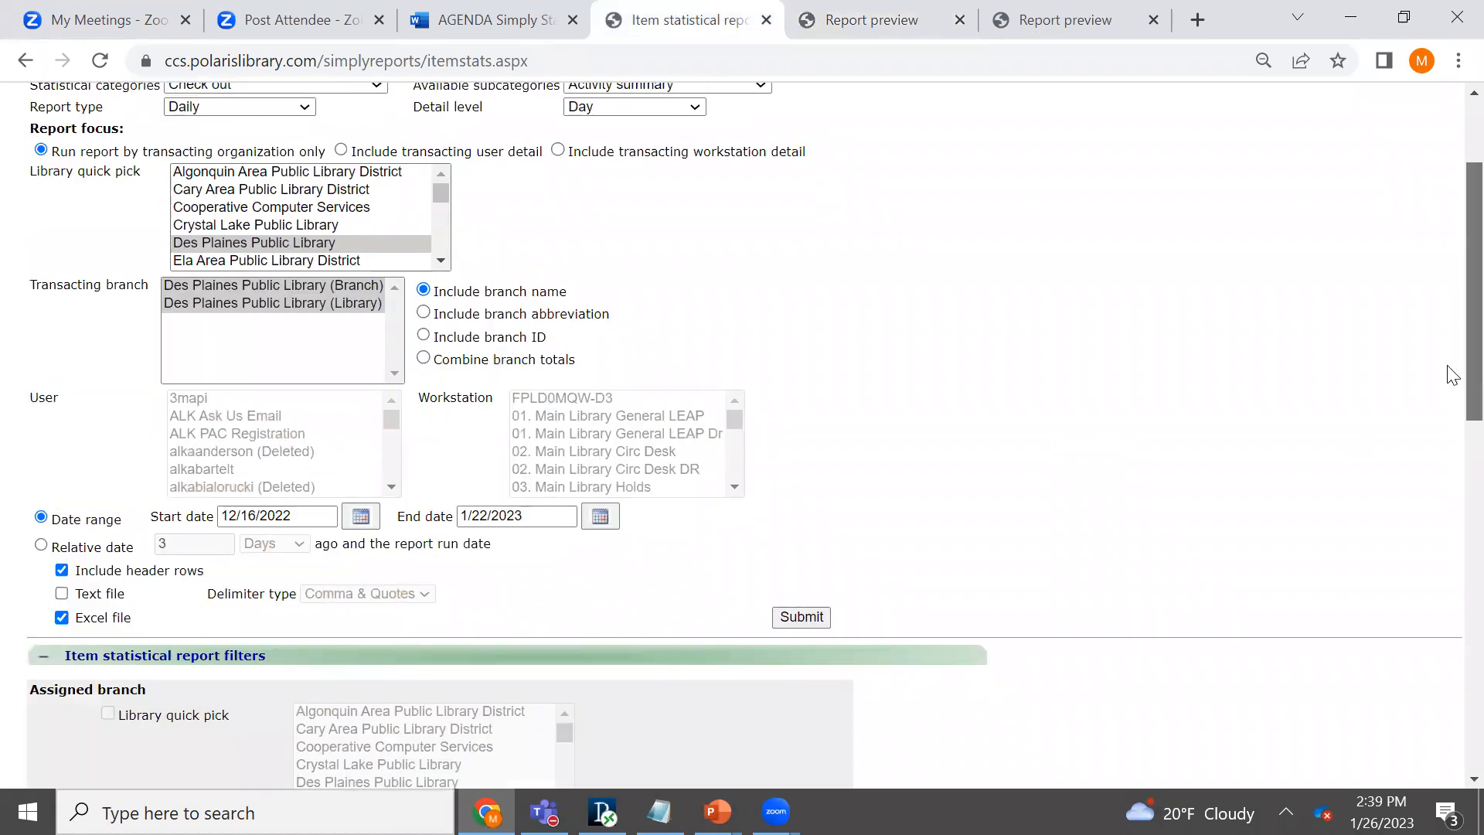
{"action": "left_click", "coordinate": [696, 244]}
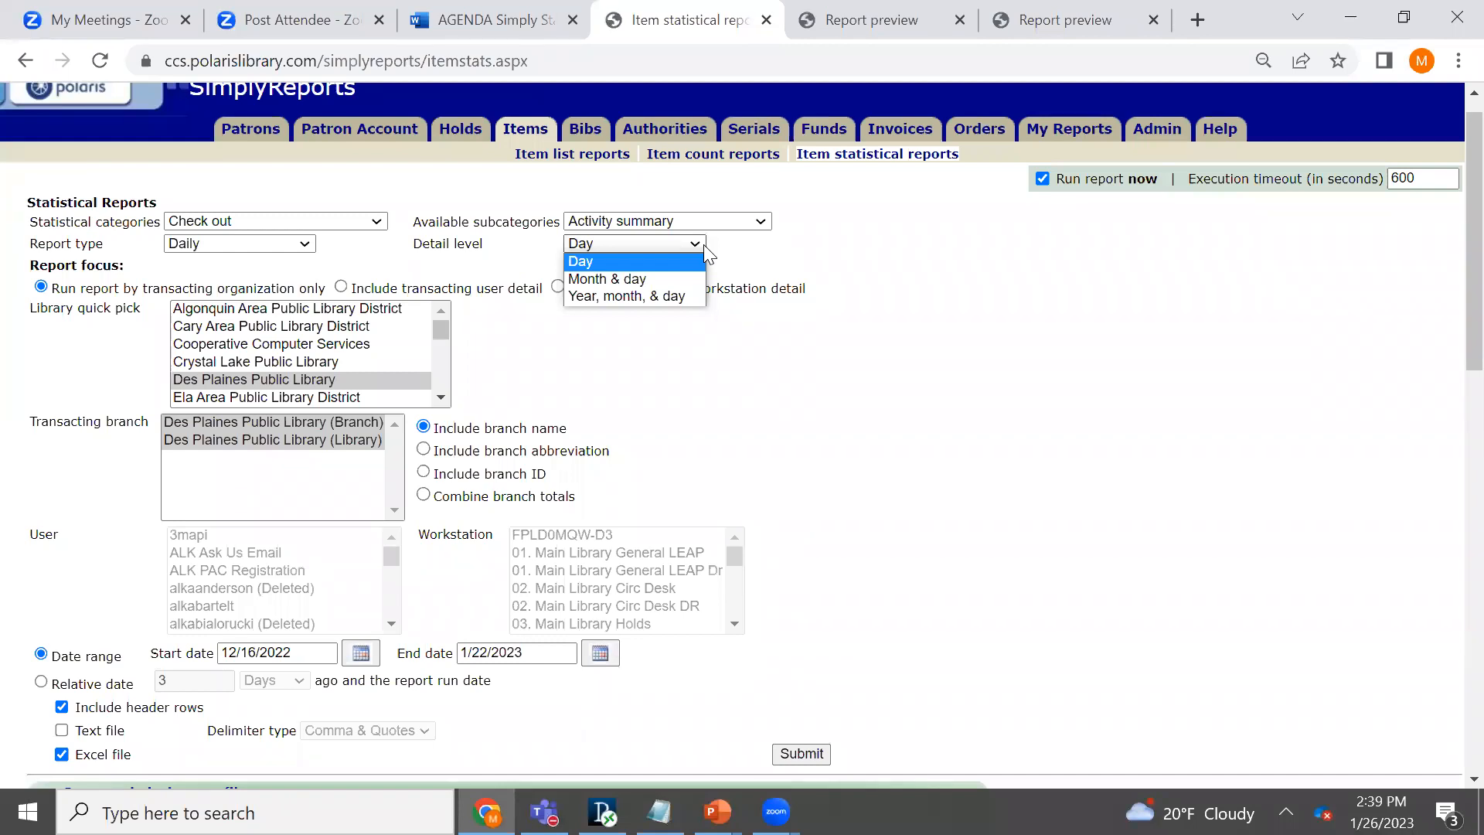
{"action": "left_click", "coordinate": [662, 278]}
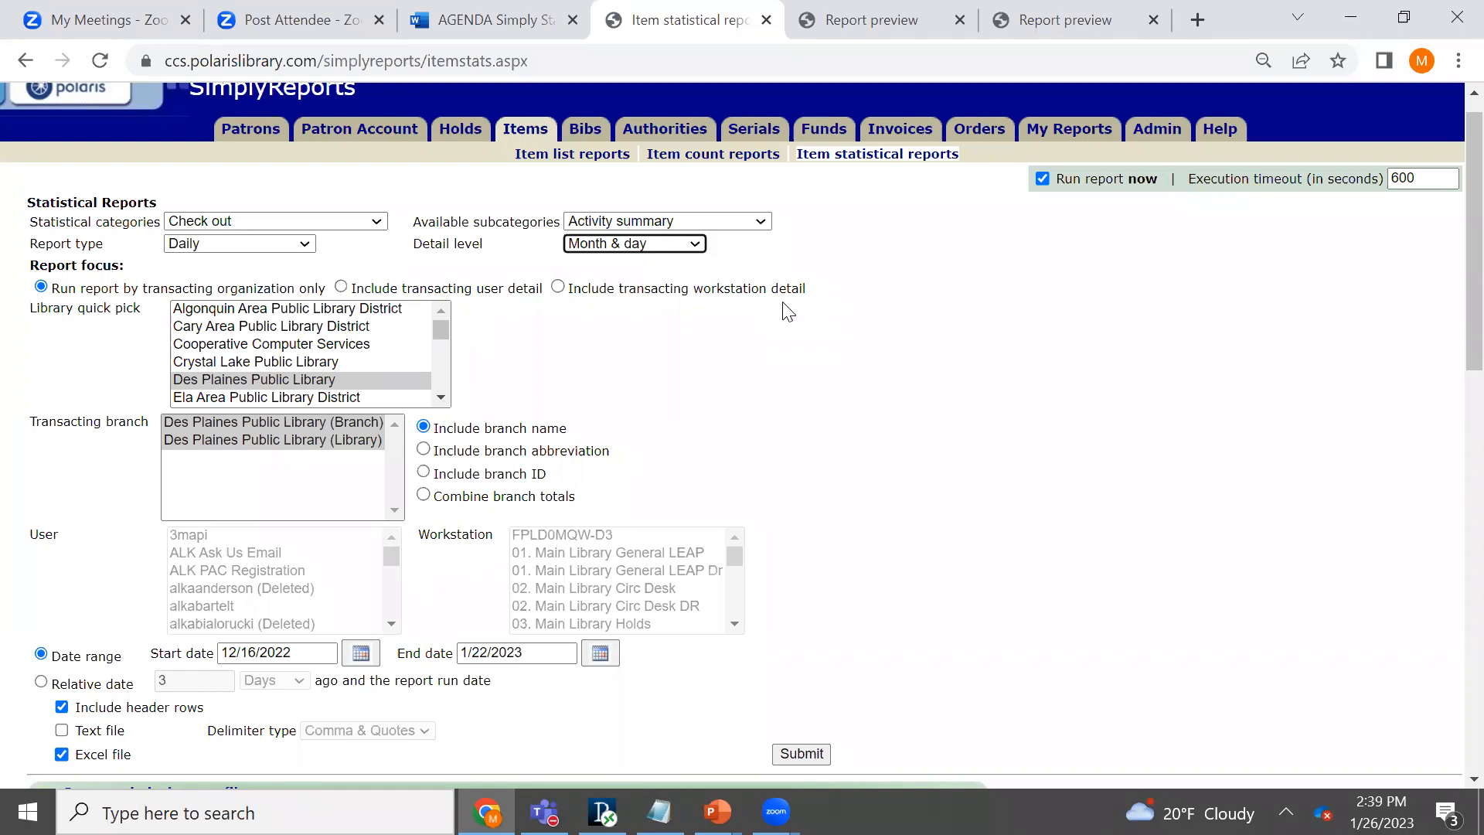
{"action": "scroll", "coordinate": [1452, 383], "scroll_direction": "down", "scroll_amount": 1}
{"action": "scroll", "coordinate": [1452, 383], "scroll_direction": "down", "scroll_amount": 1}
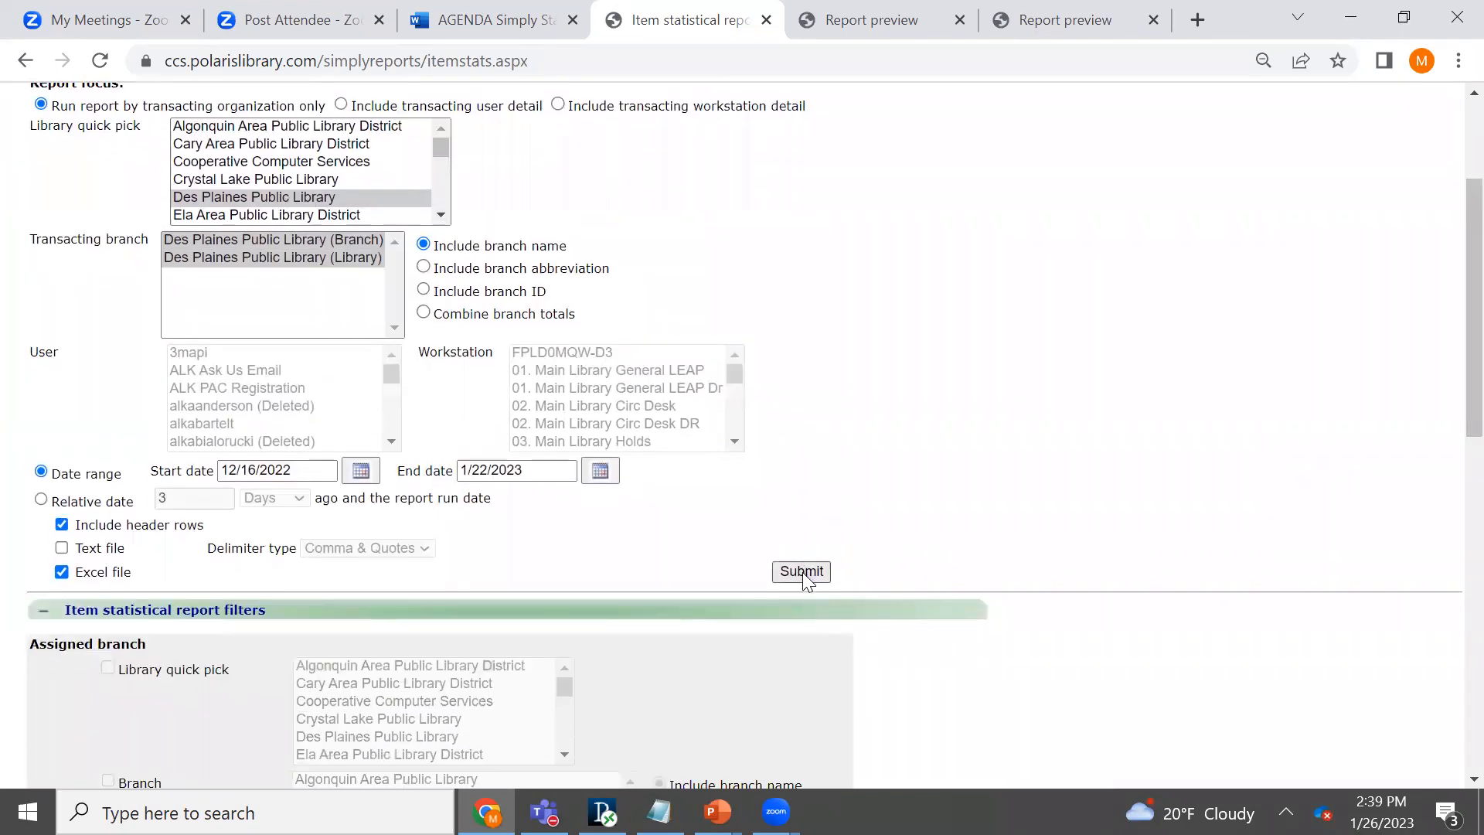
{"action": "left_click", "coordinate": [802, 572]}
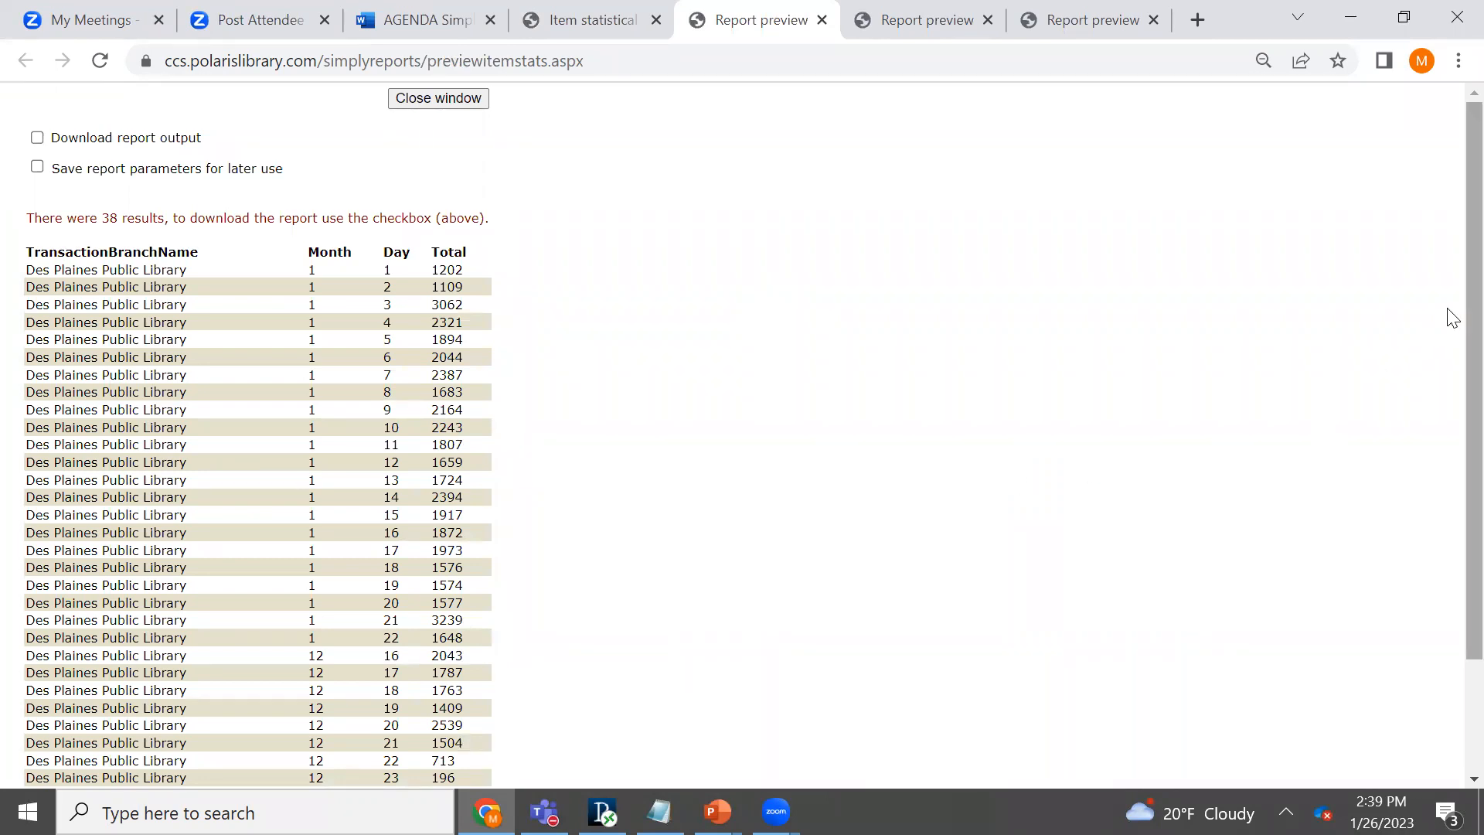
- Highlight the rows for month 12, day 16 and month 1, day 16 in the report preview
{"action": "scroll", "coordinate": [720, 562], "scroll_direction": "down", "scroll_amount": 1}
{"action": "left_click_drag", "start_coordinate": [307, 593], "coordinate": [457, 592]}
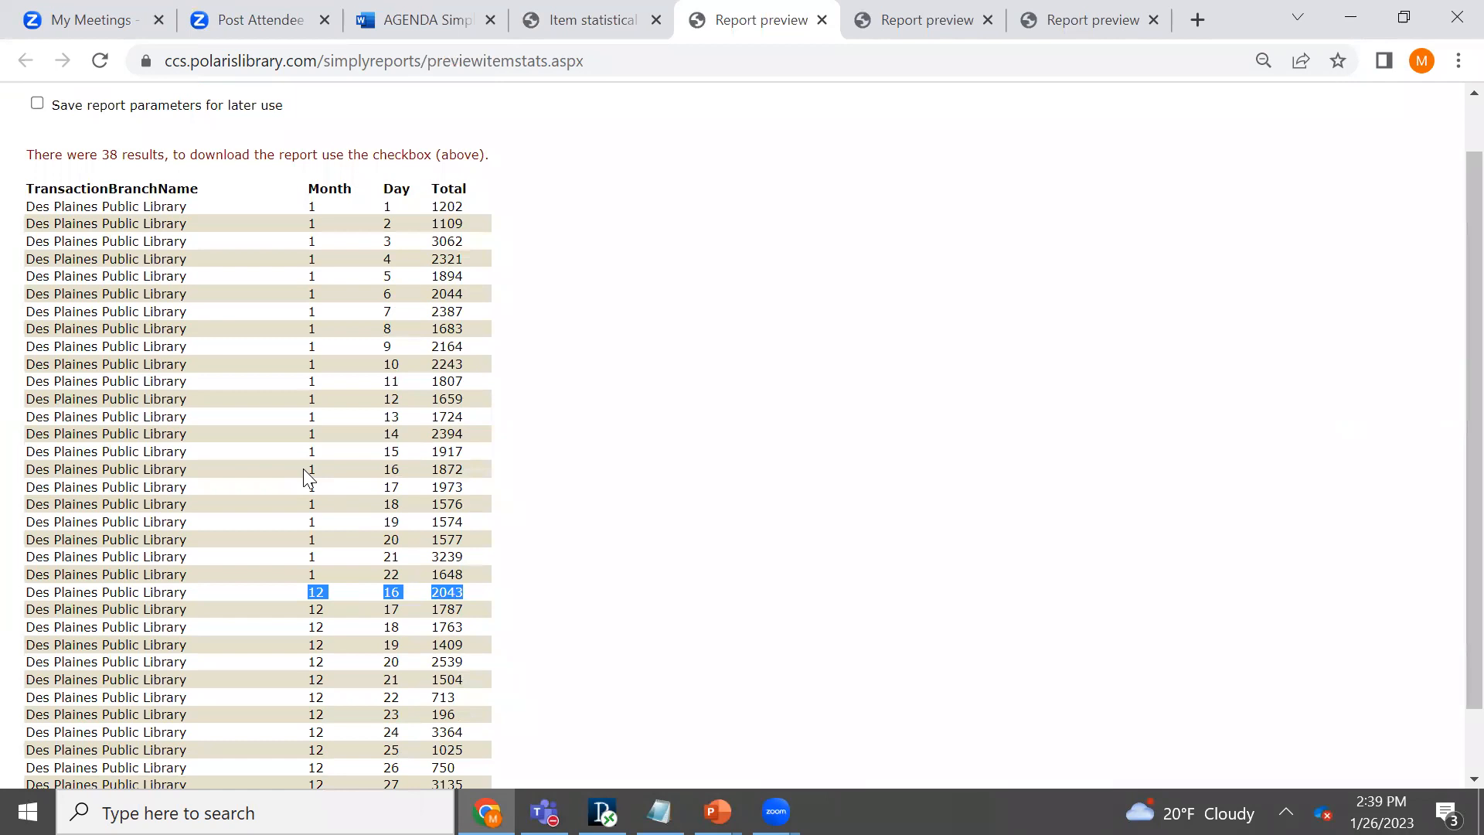
{"action": "left_click_drag", "start_coordinate": [310, 469], "coordinate": [467, 475]}
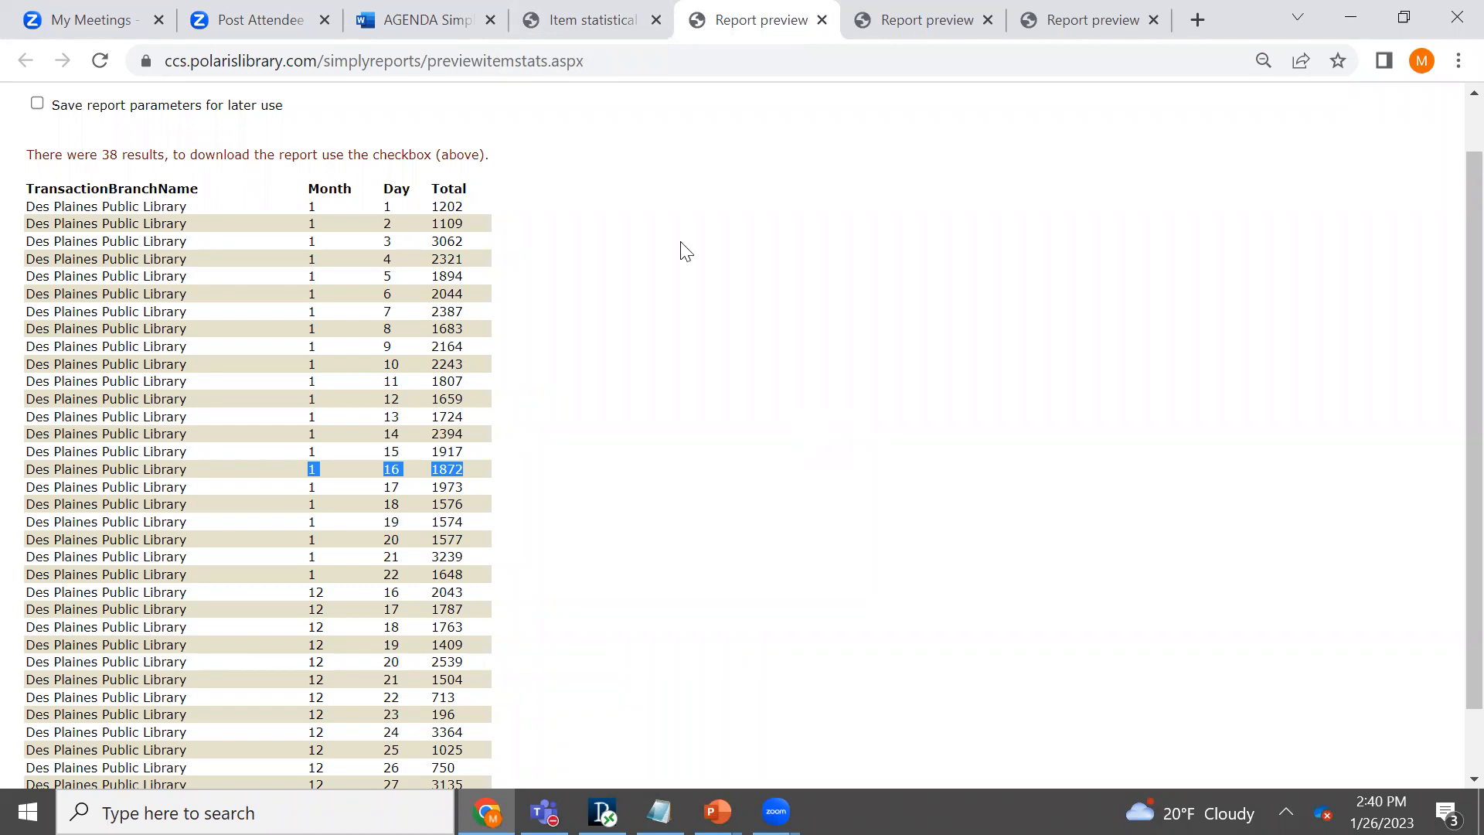
- Return to the item statistical report form and set the start date to 1/16/2023
{"action": "left_click", "coordinate": [592, 23]}
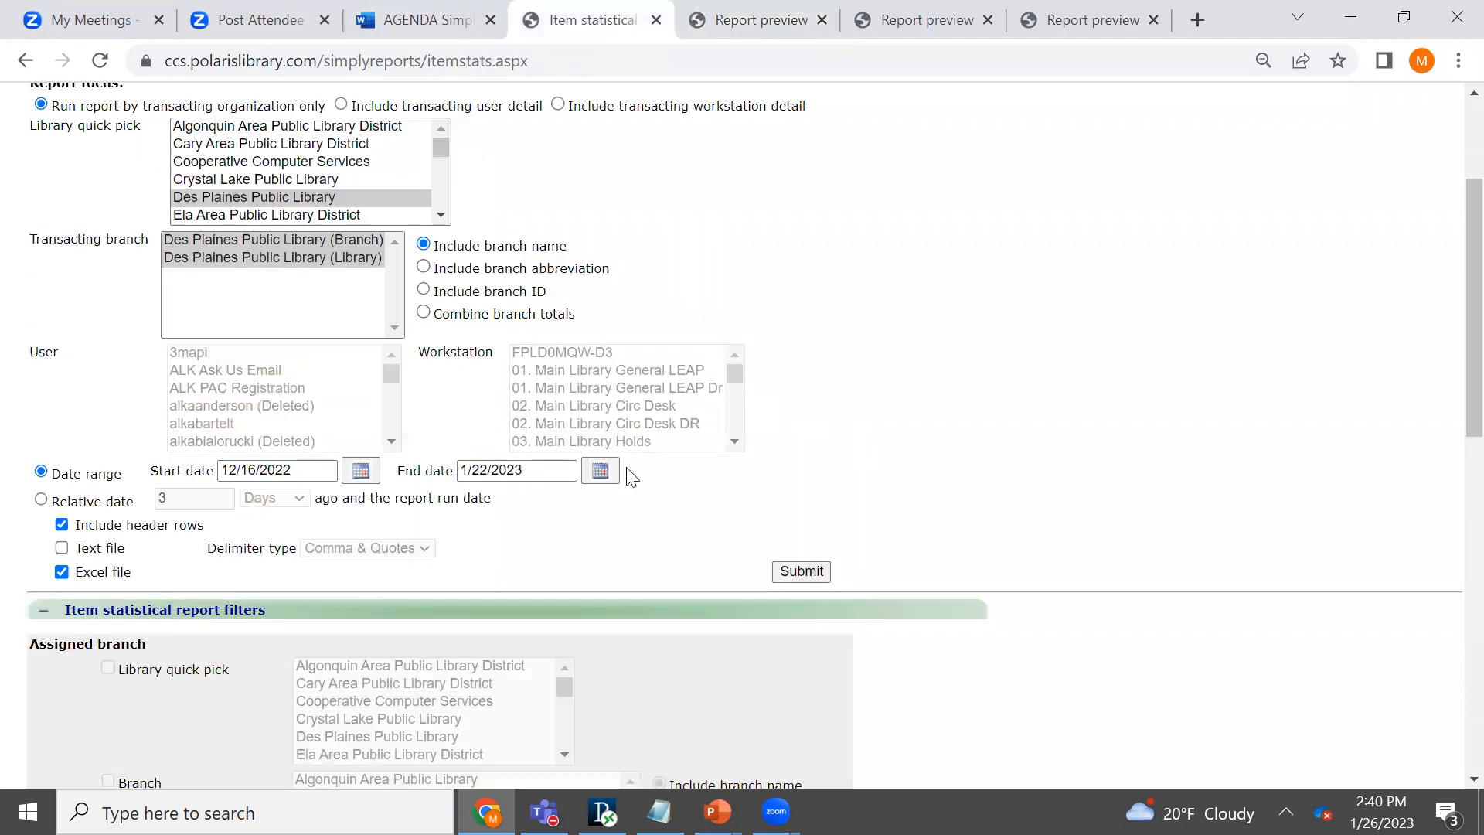
{"action": "left_click", "coordinate": [375, 476]}
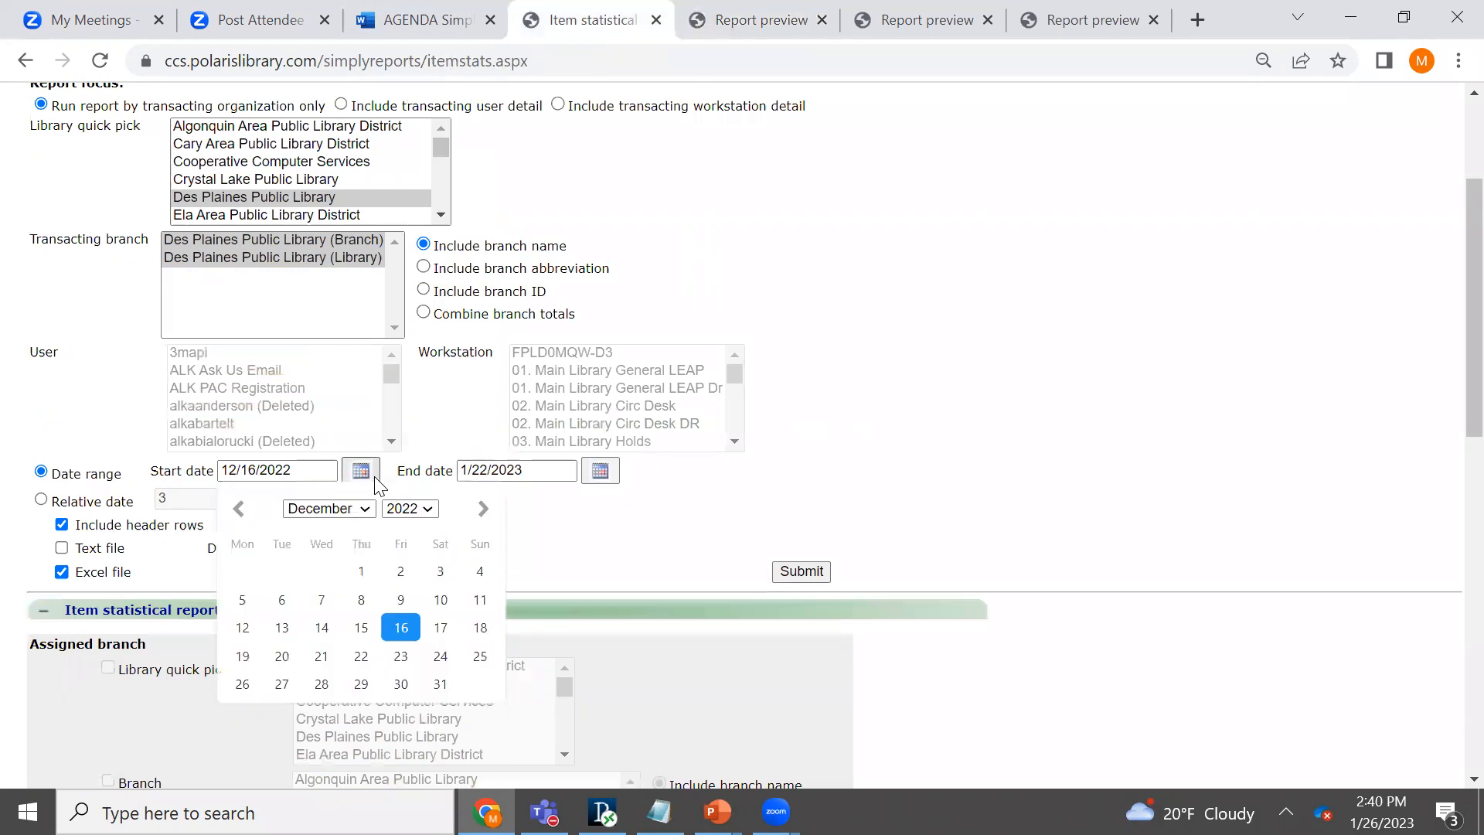
{"action": "left_click", "coordinate": [483, 507]}
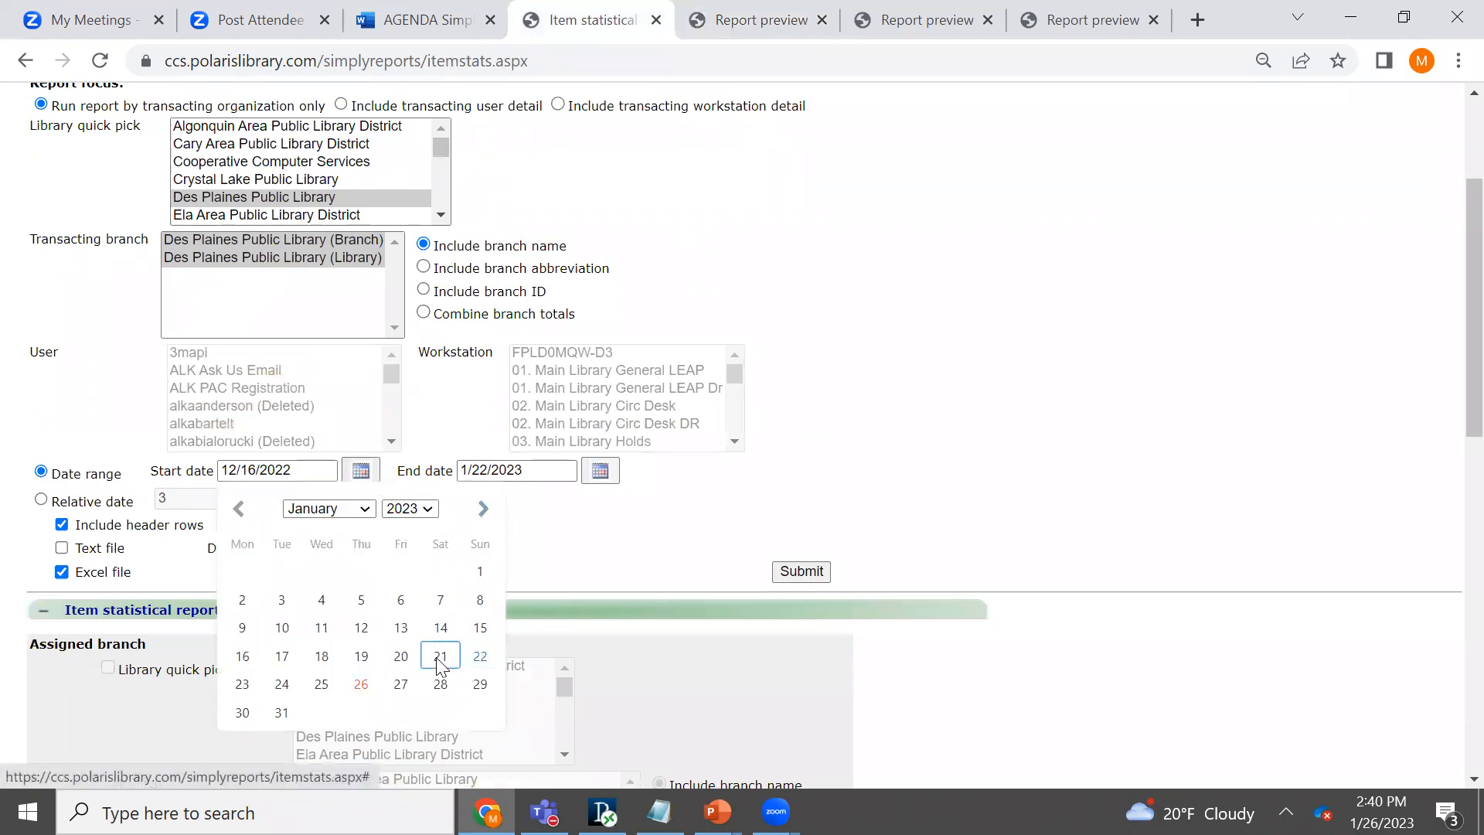
{"action": "left_click", "coordinate": [242, 655]}
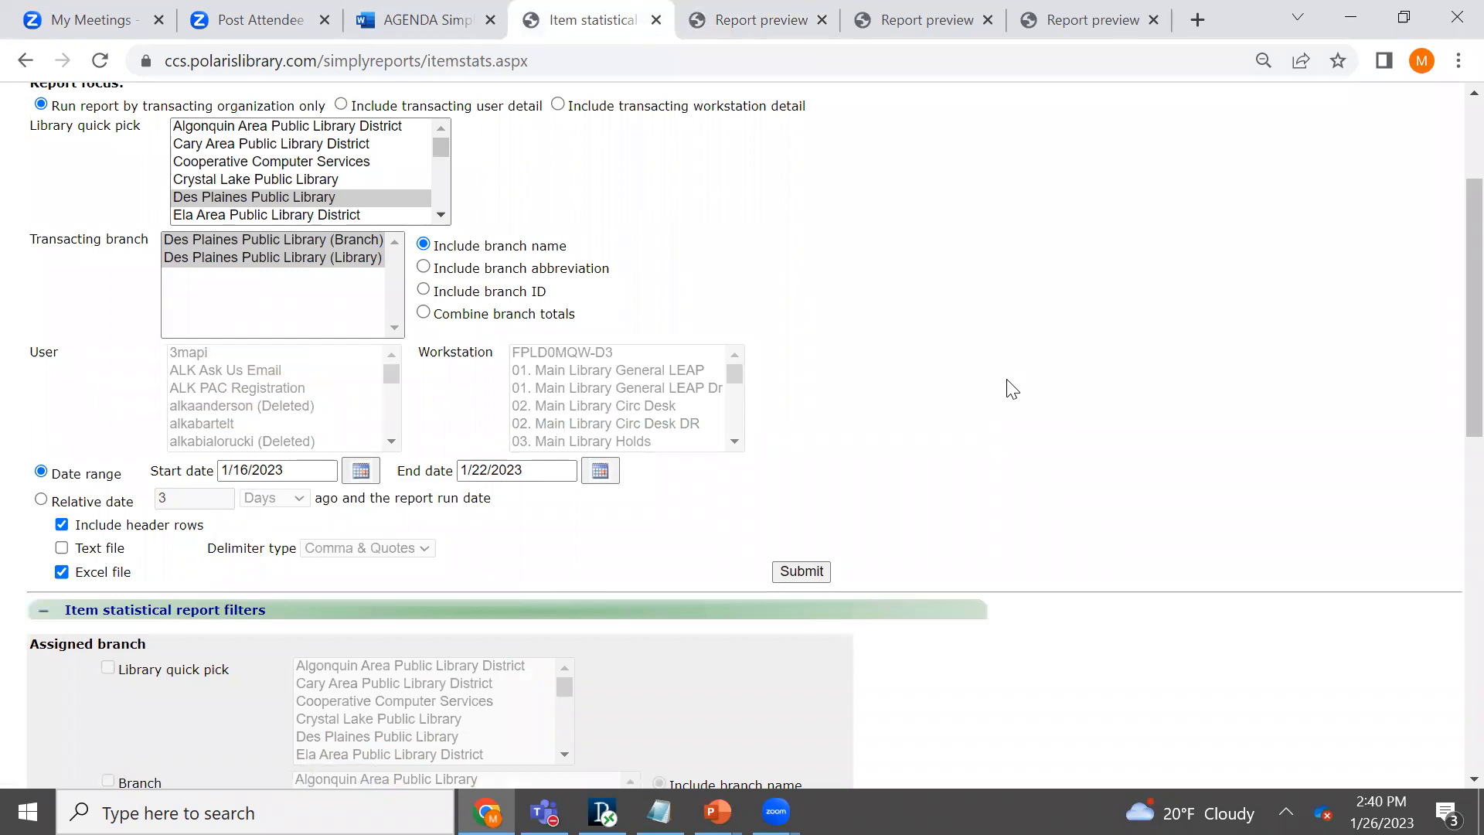
- Set the report type to Day of week by hour and check the detail levels available for it
{"action": "left_click_drag", "start_coordinate": [1473, 375], "coordinate": [1453, 294]}
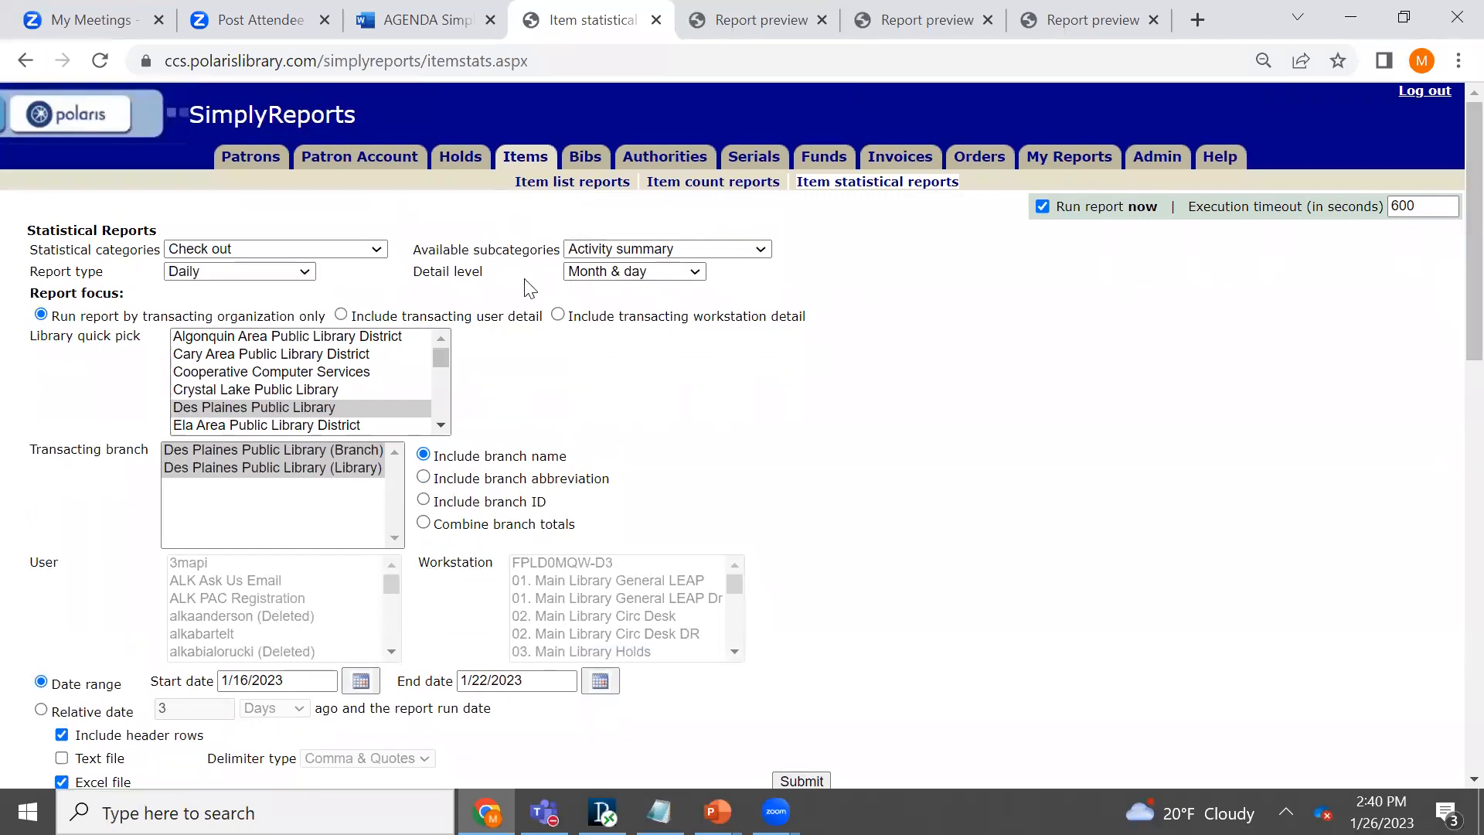
{"action": "left_click", "coordinate": [309, 276]}
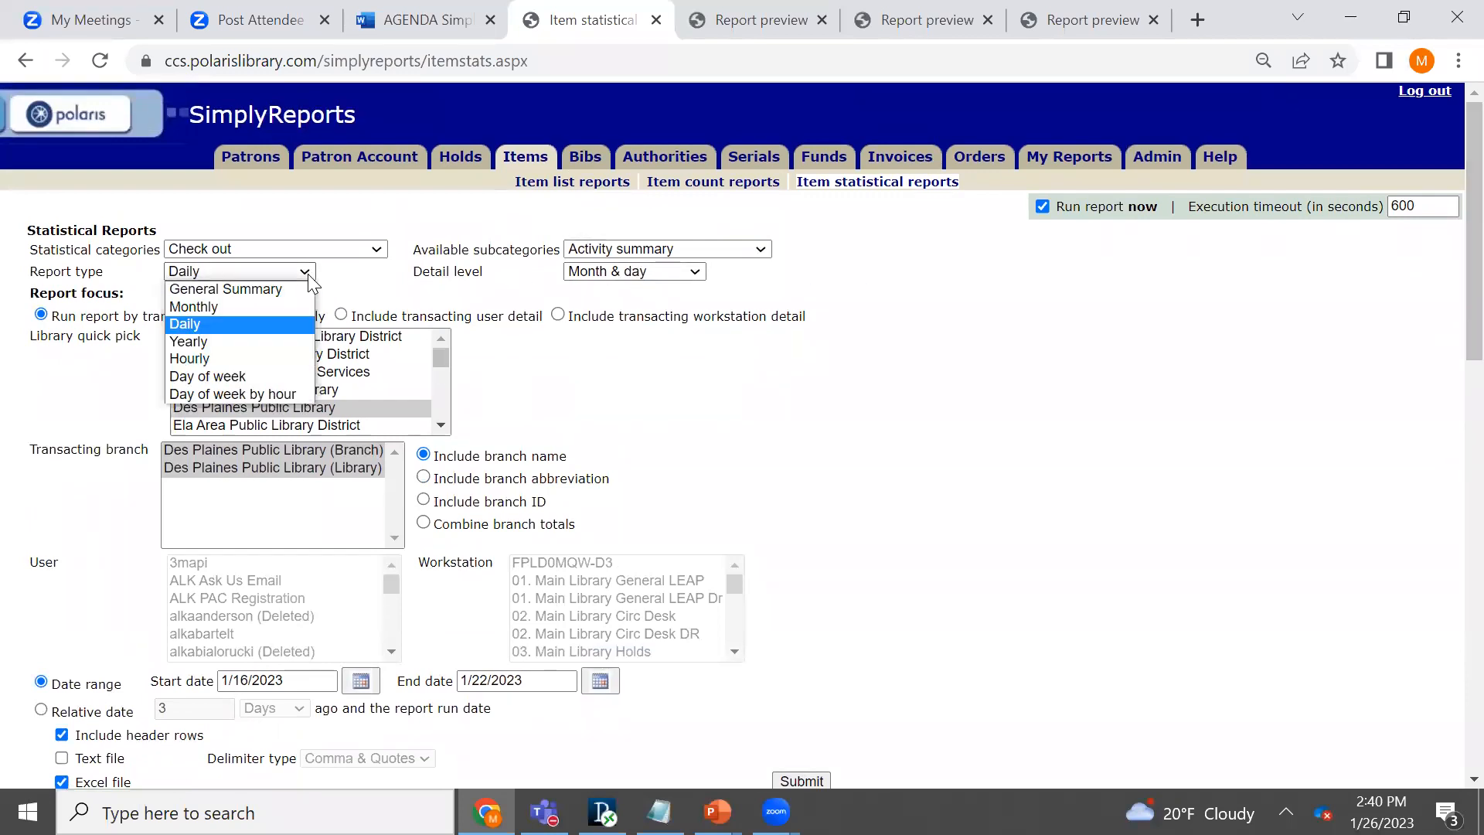
{"action": "left_click", "coordinate": [281, 391]}
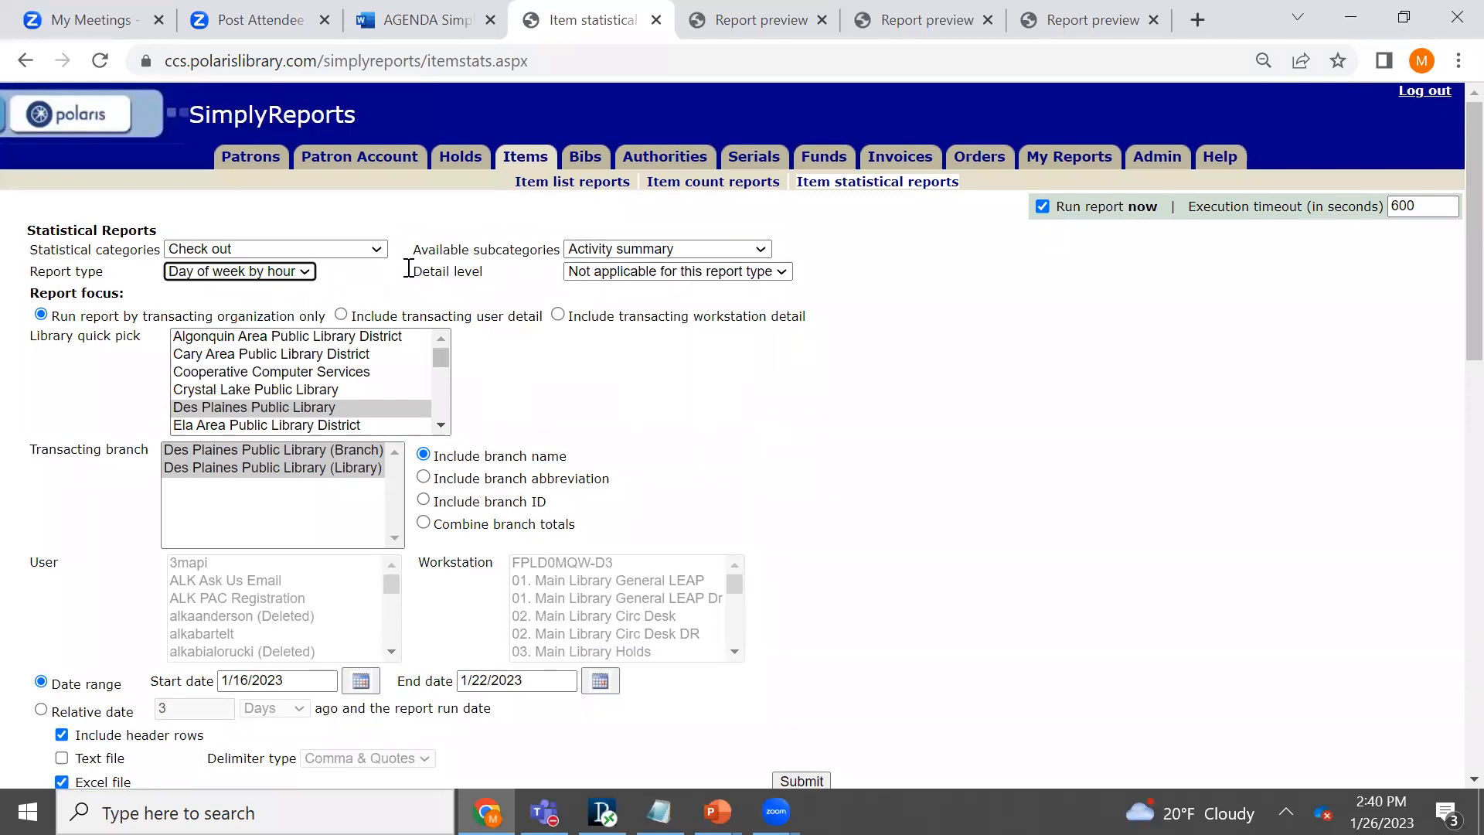
{"action": "left_click", "coordinate": [783, 272]}
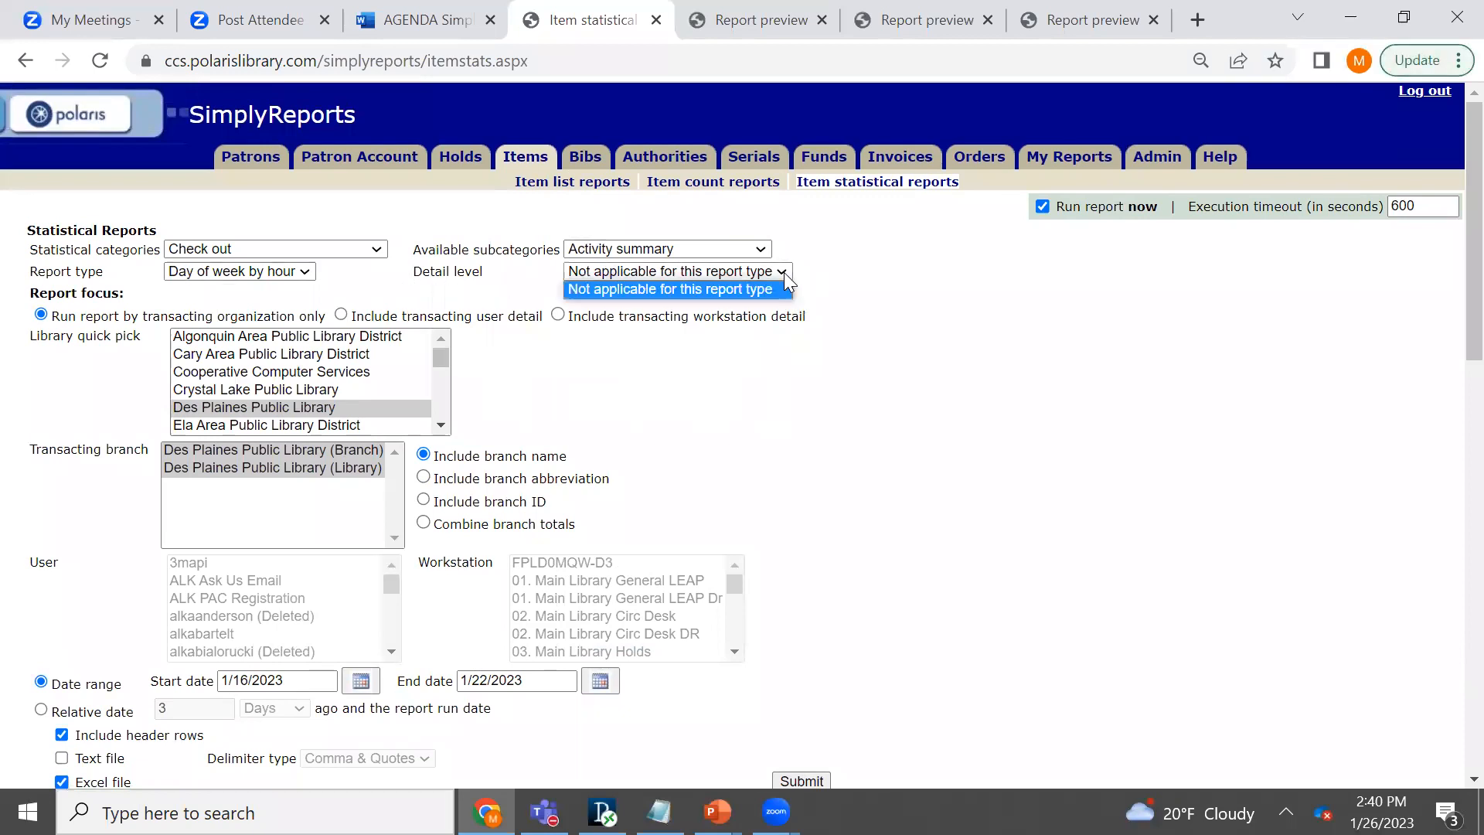
{"action": "left_click", "coordinate": [785, 274]}
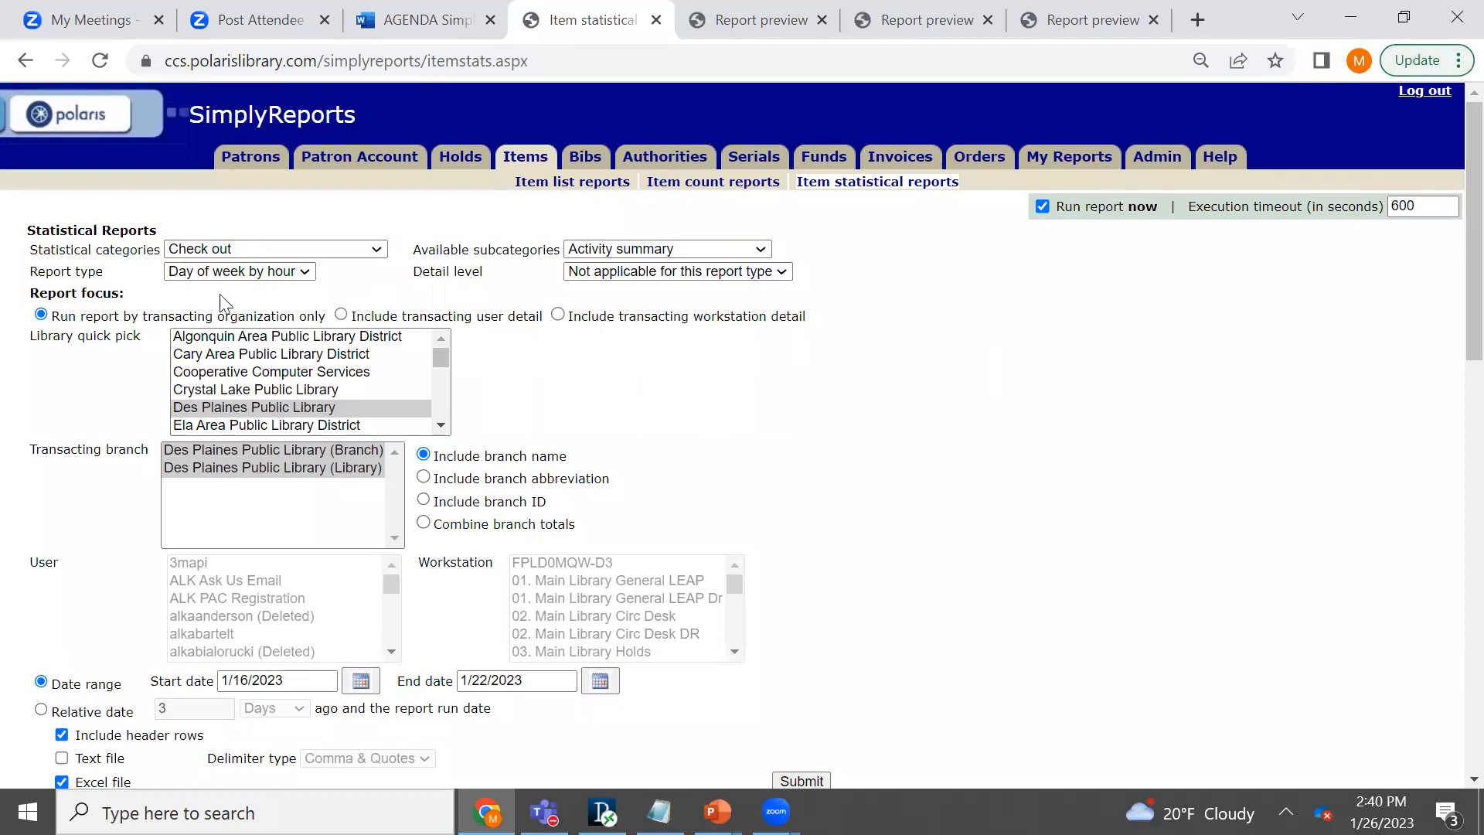
- Run the day of week by hour report and highlight the Friday 7AM-8AM row in its preview
{"action": "left_click_drag", "start_coordinate": [1472, 331], "coordinate": [1472, 374]}
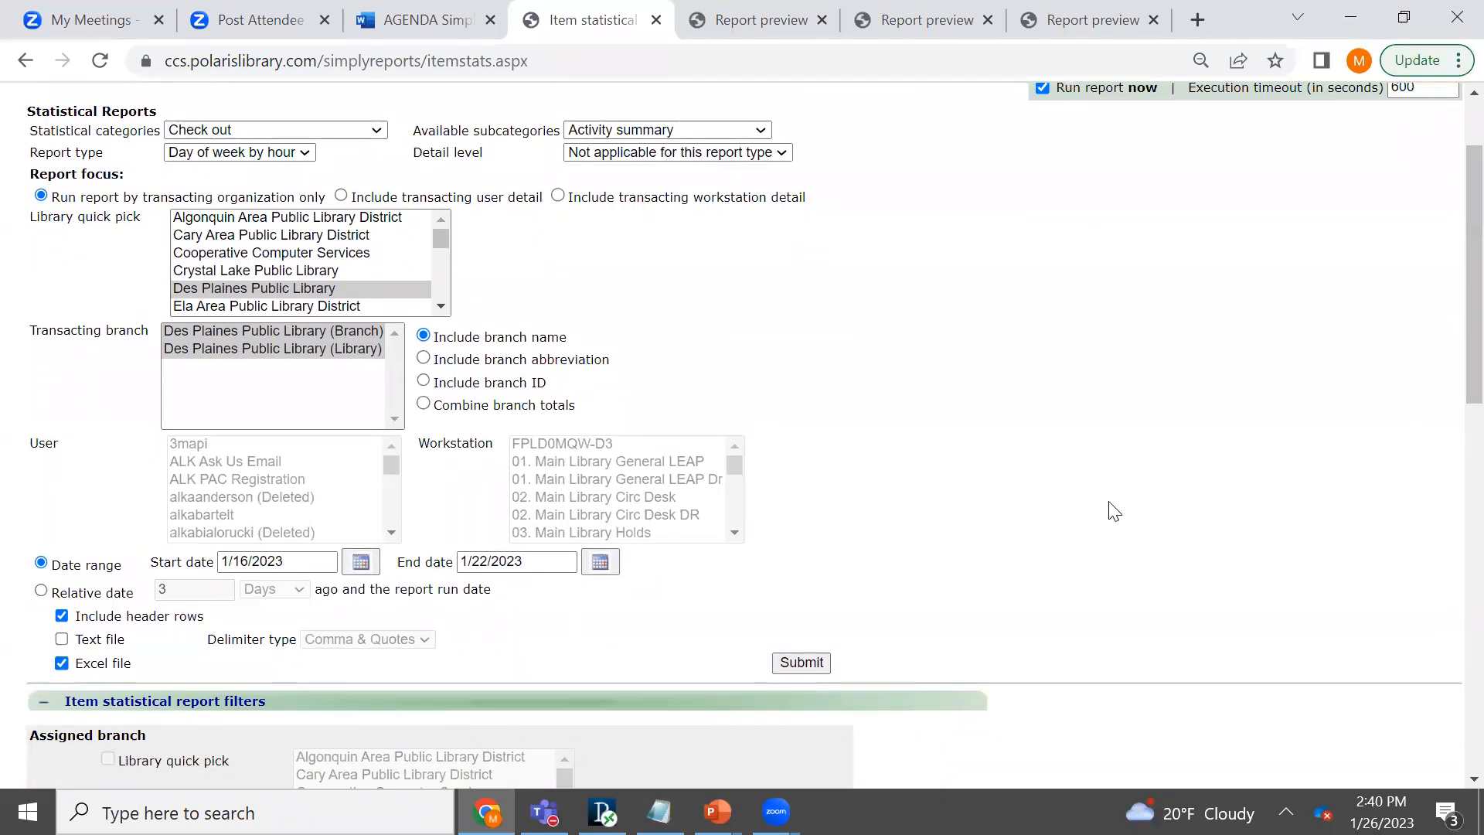
{"action": "left_click", "coordinate": [818, 665]}
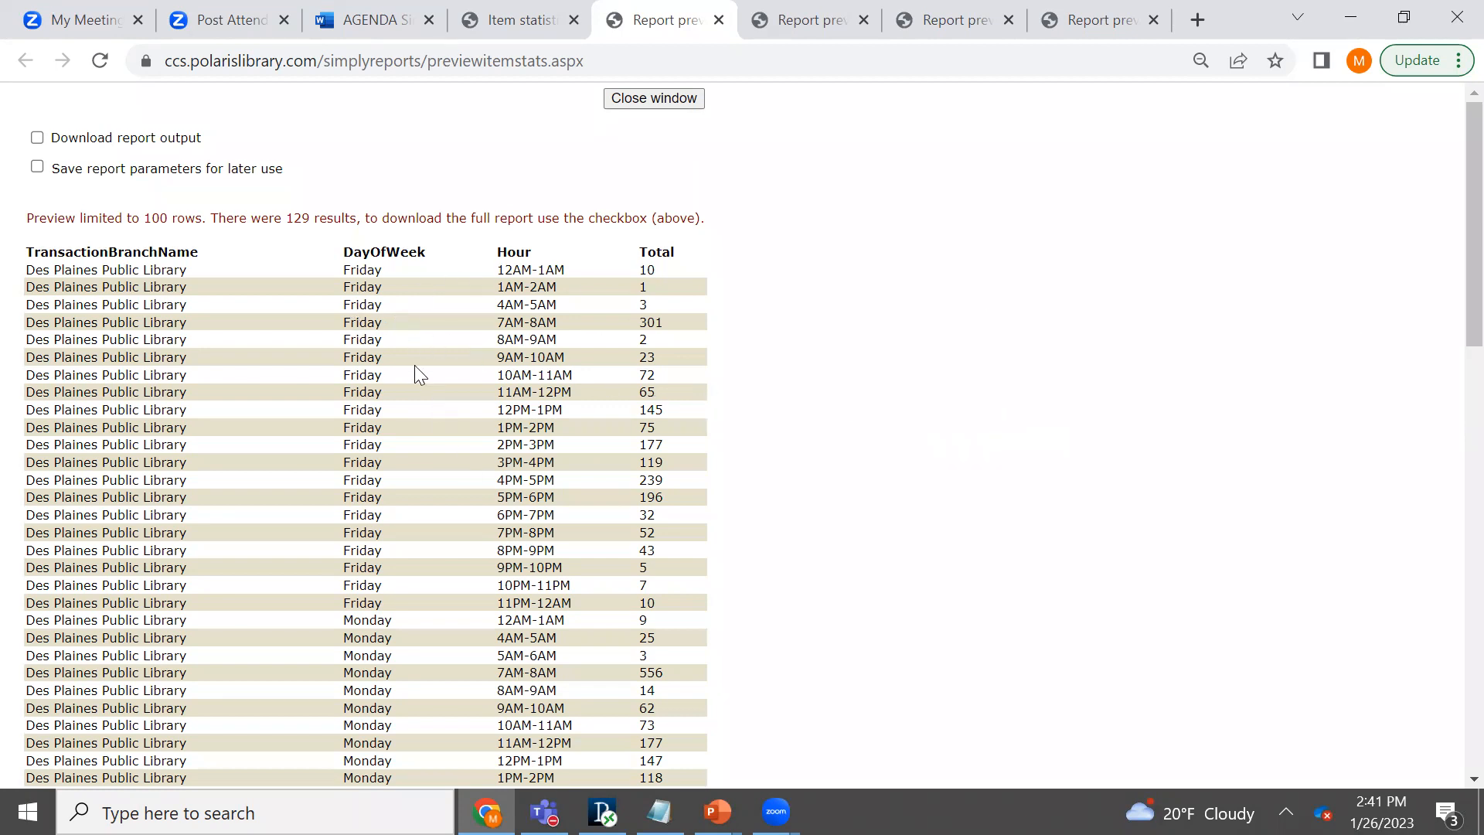
{"action": "left_click_drag", "start_coordinate": [344, 323], "coordinate": [681, 330]}
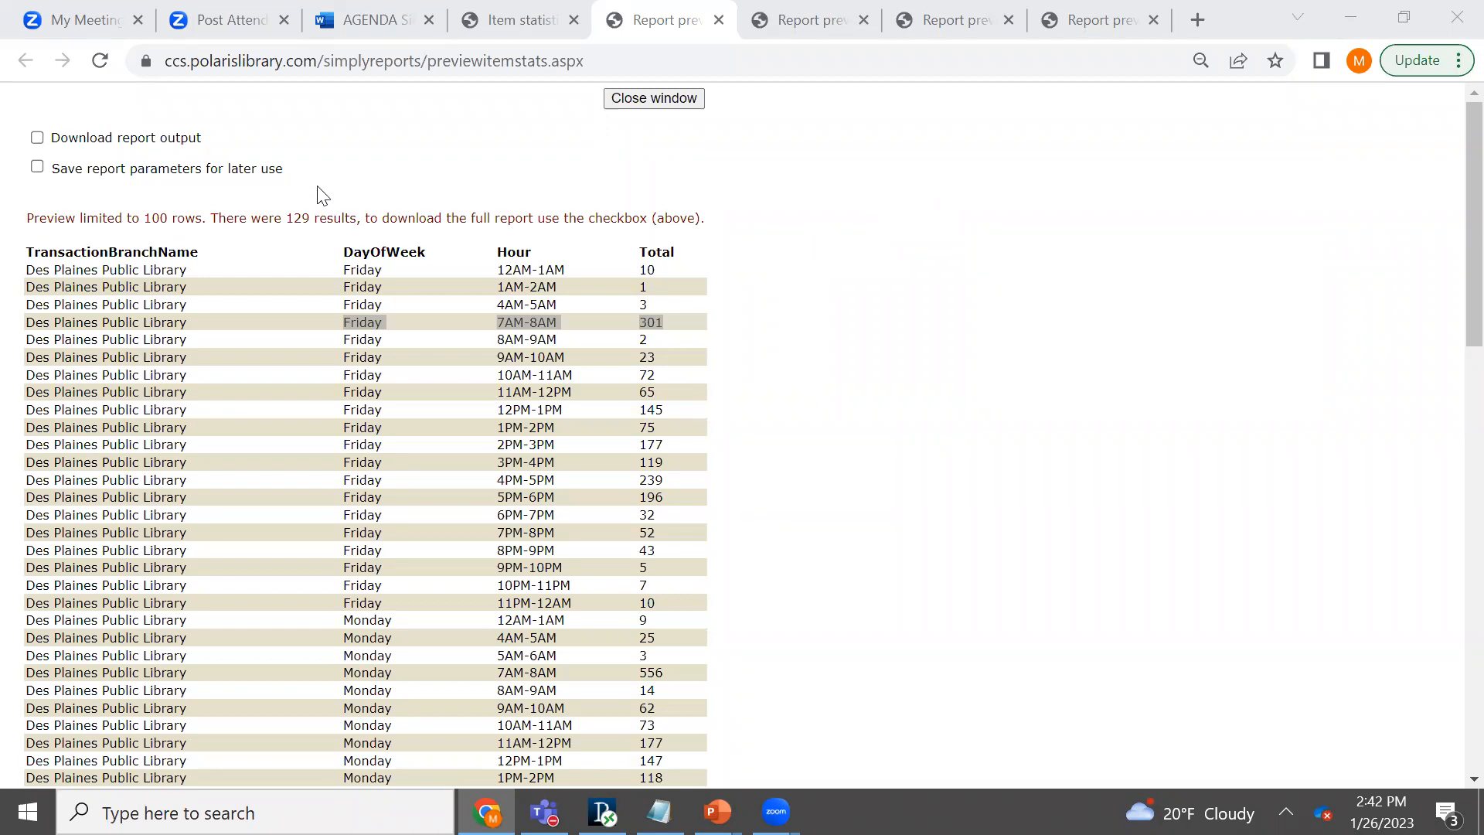
- Return to the report form and set the category to Check out, the subcategory to Checkout Type and the report type to Day of week by hour
{"action": "left_click", "coordinate": [526, 9]}
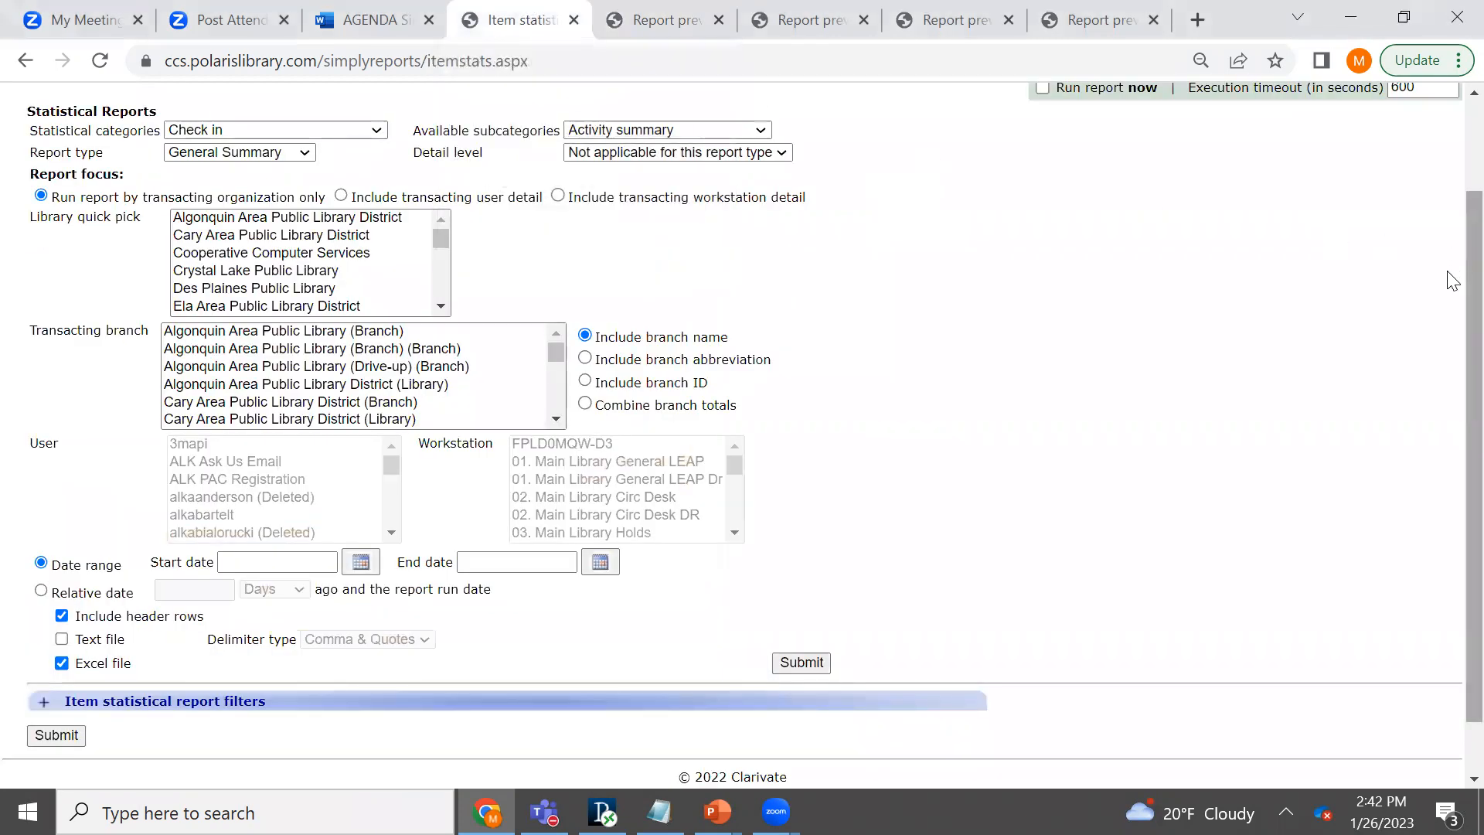
{"action": "scroll", "coordinate": [1450, 232], "scroll_direction": "up", "scroll_amount": 2}
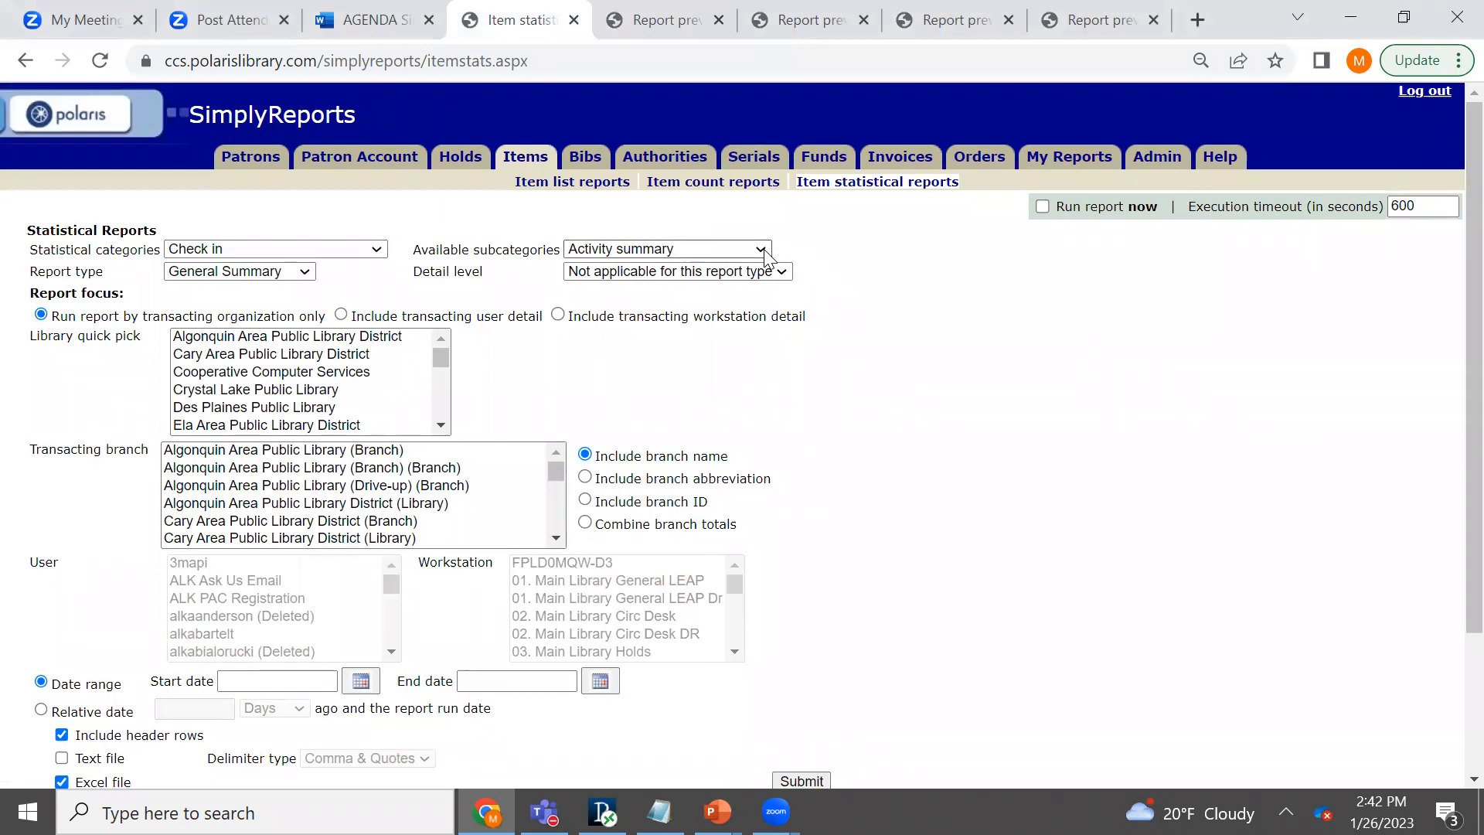
{"action": "left_click", "coordinate": [377, 250]}
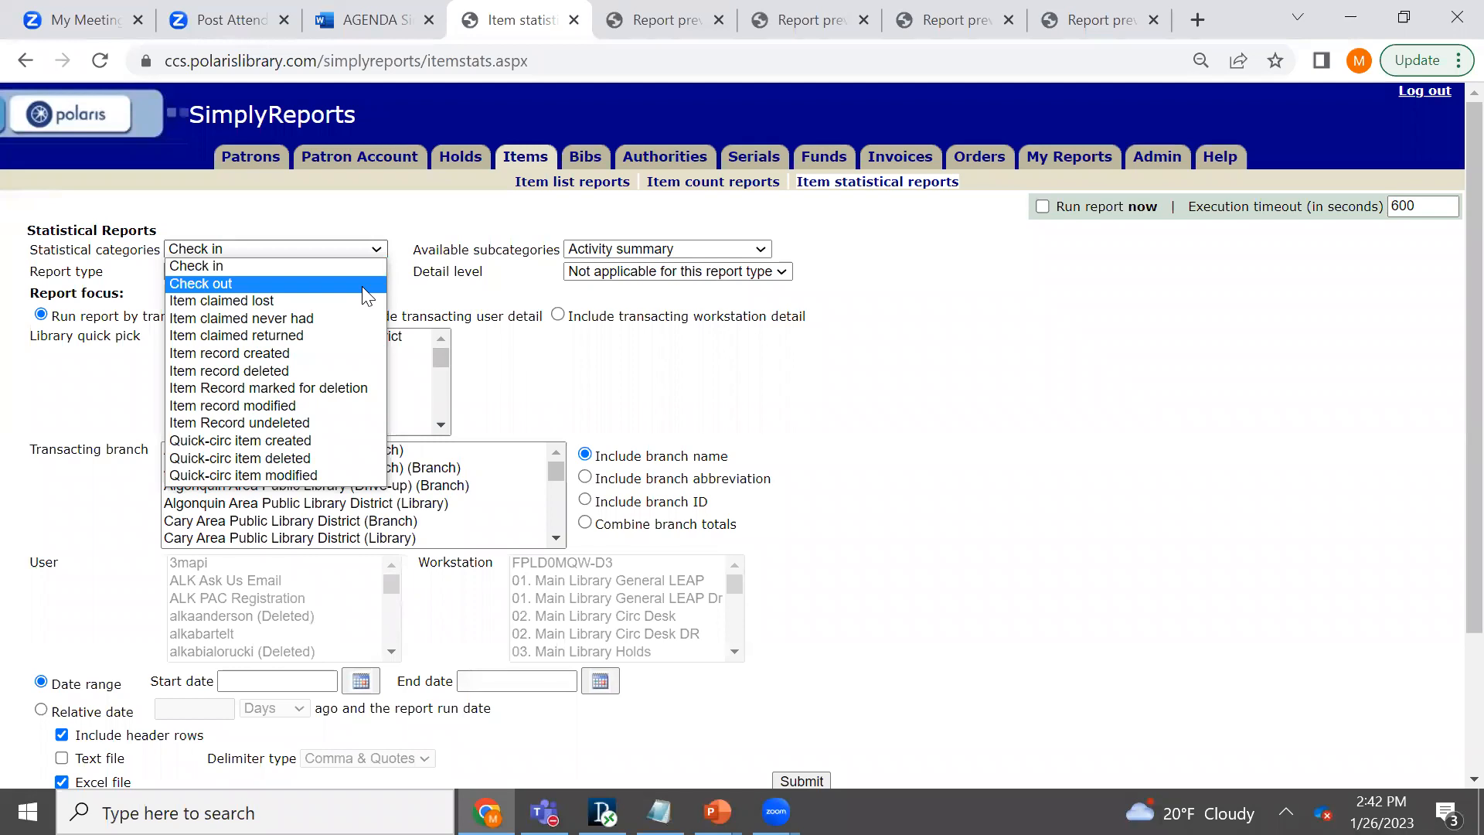
{"action": "left_click", "coordinate": [361, 286]}
{"action": "left_click", "coordinate": [711, 251]}
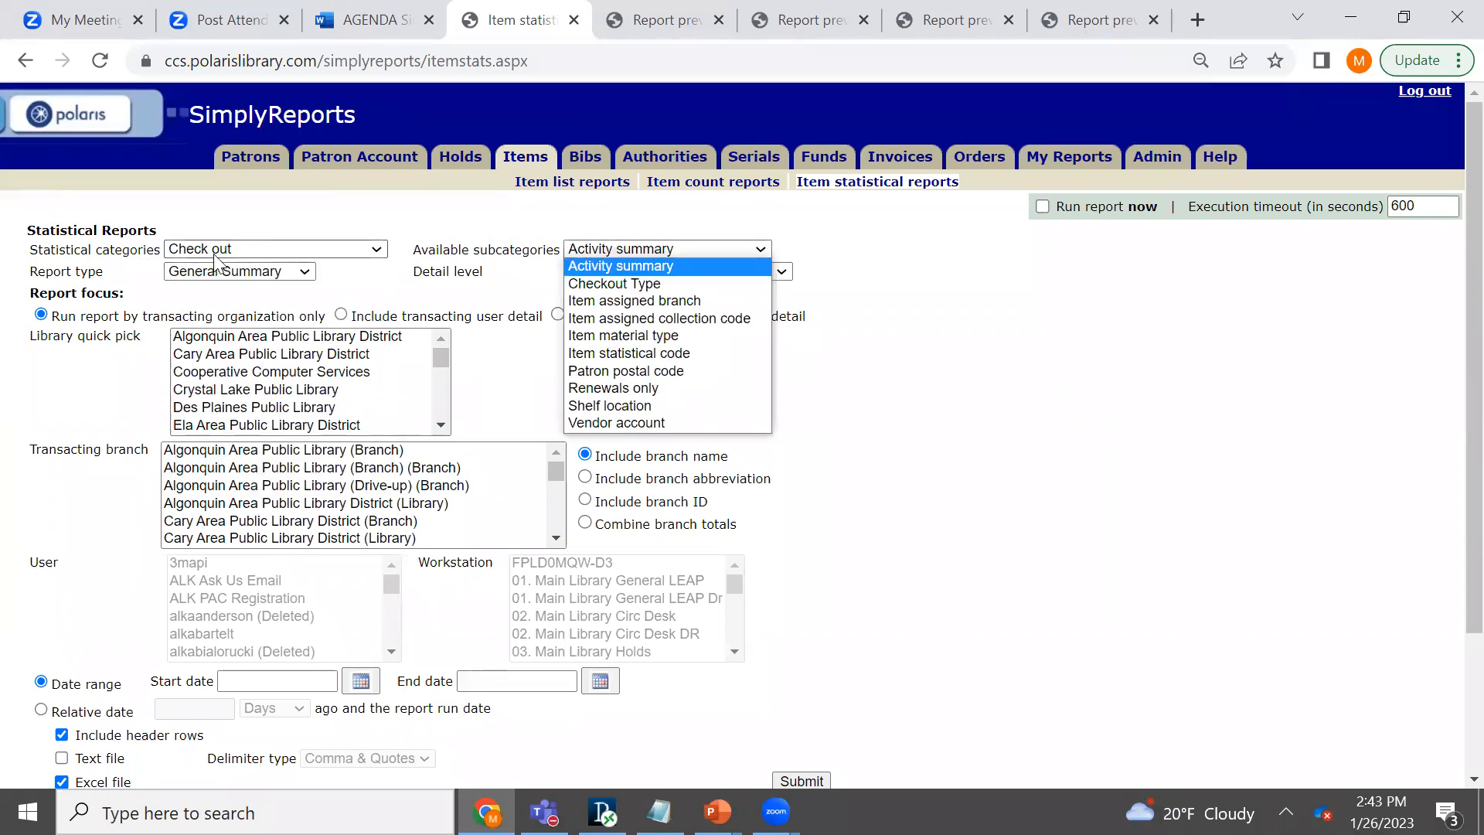
{"action": "left_click", "coordinate": [649, 289]}
{"action": "left_click", "coordinate": [306, 272]}
{"action": "left_click", "coordinate": [294, 395]}
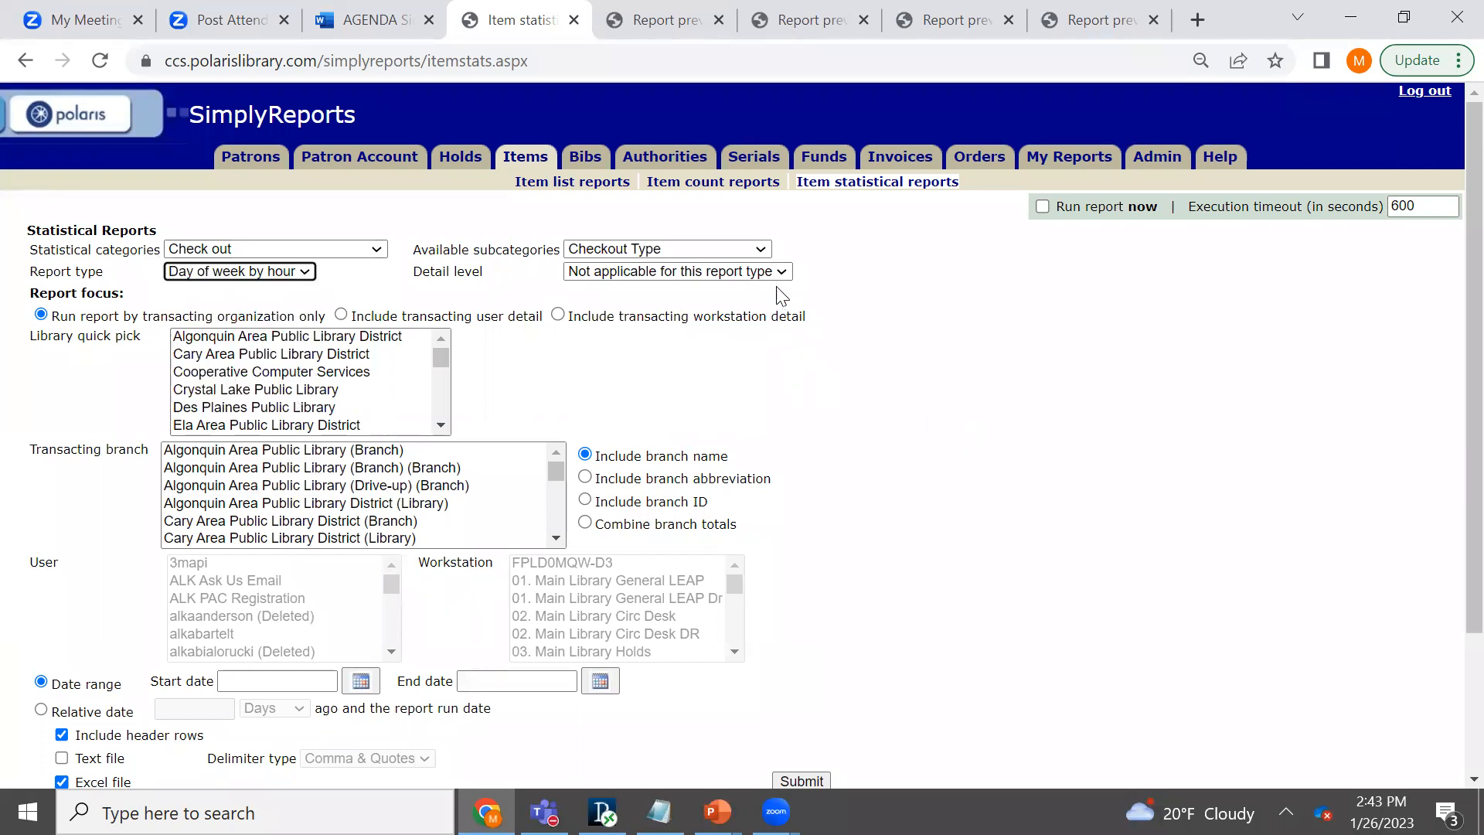
- Select Des Plaines Public Library and set the date range from 1/16/2023 to 1/22/2023
{"action": "left_click", "coordinate": [275, 407]}
{"action": "left_click", "coordinate": [360, 681]}
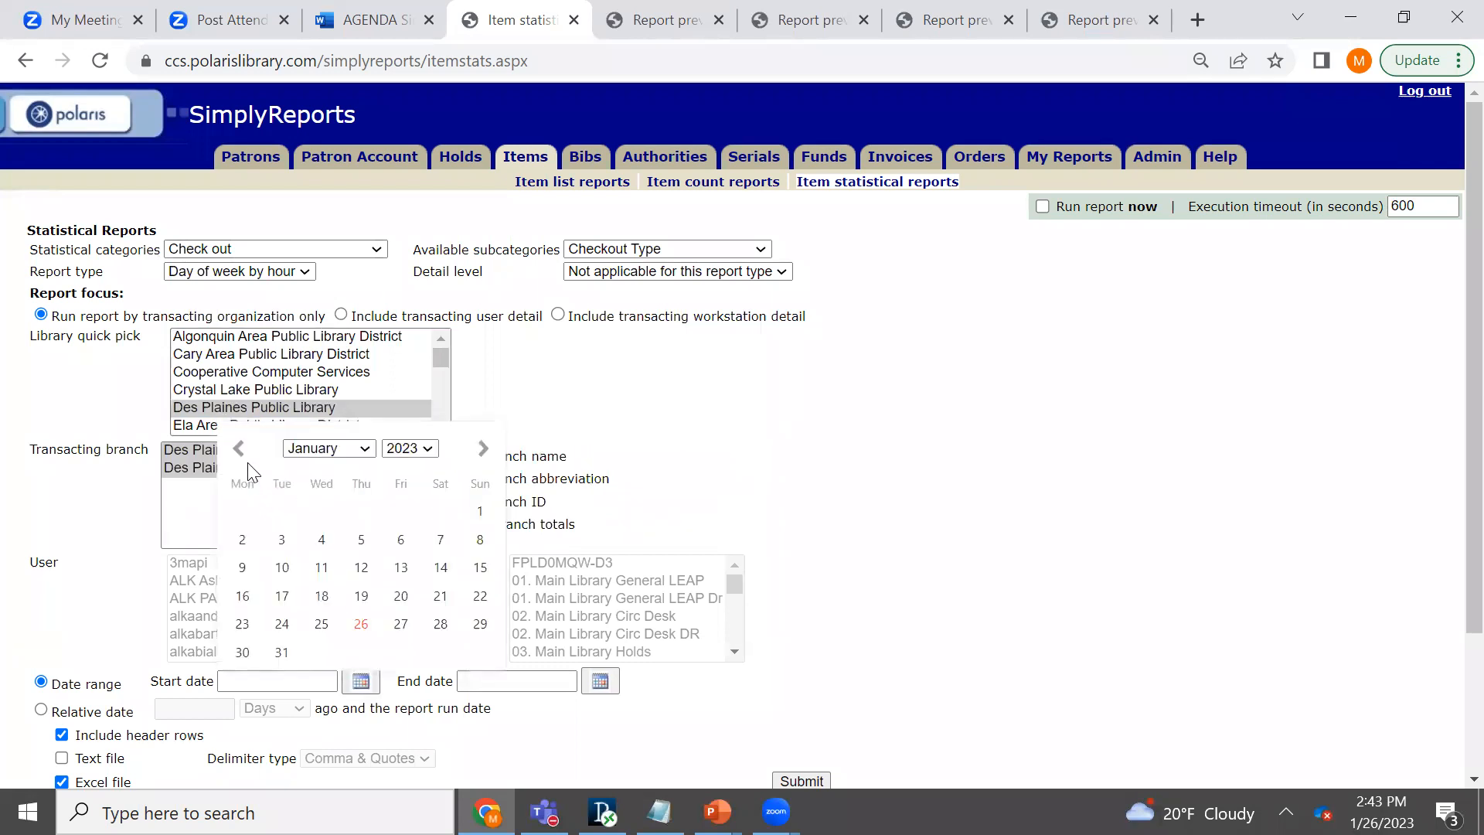
{"action": "left_click", "coordinate": [242, 596]}
{"action": "left_click", "coordinate": [510, 669]}
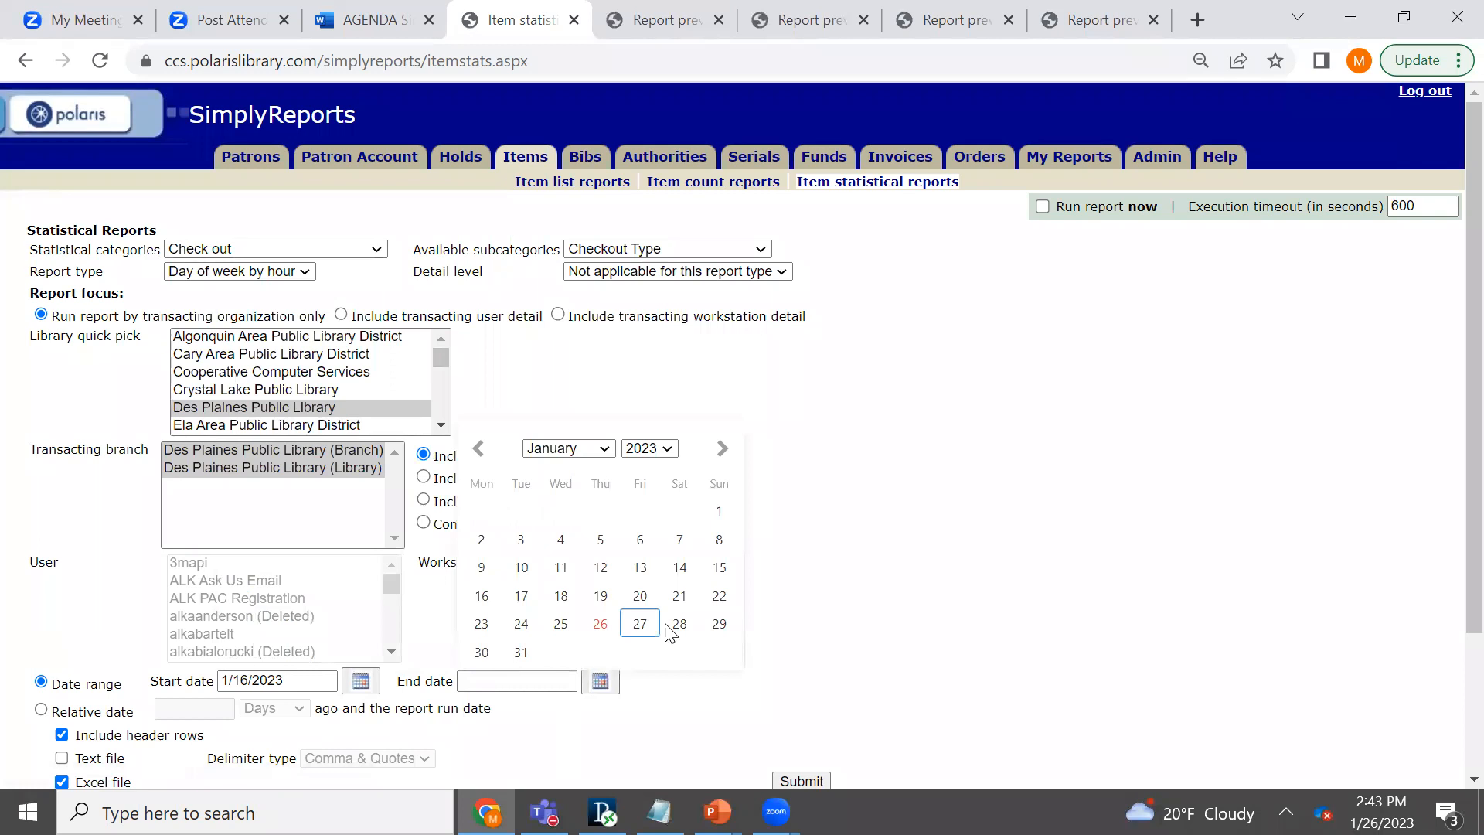
{"action": "left_click", "coordinate": [719, 596]}
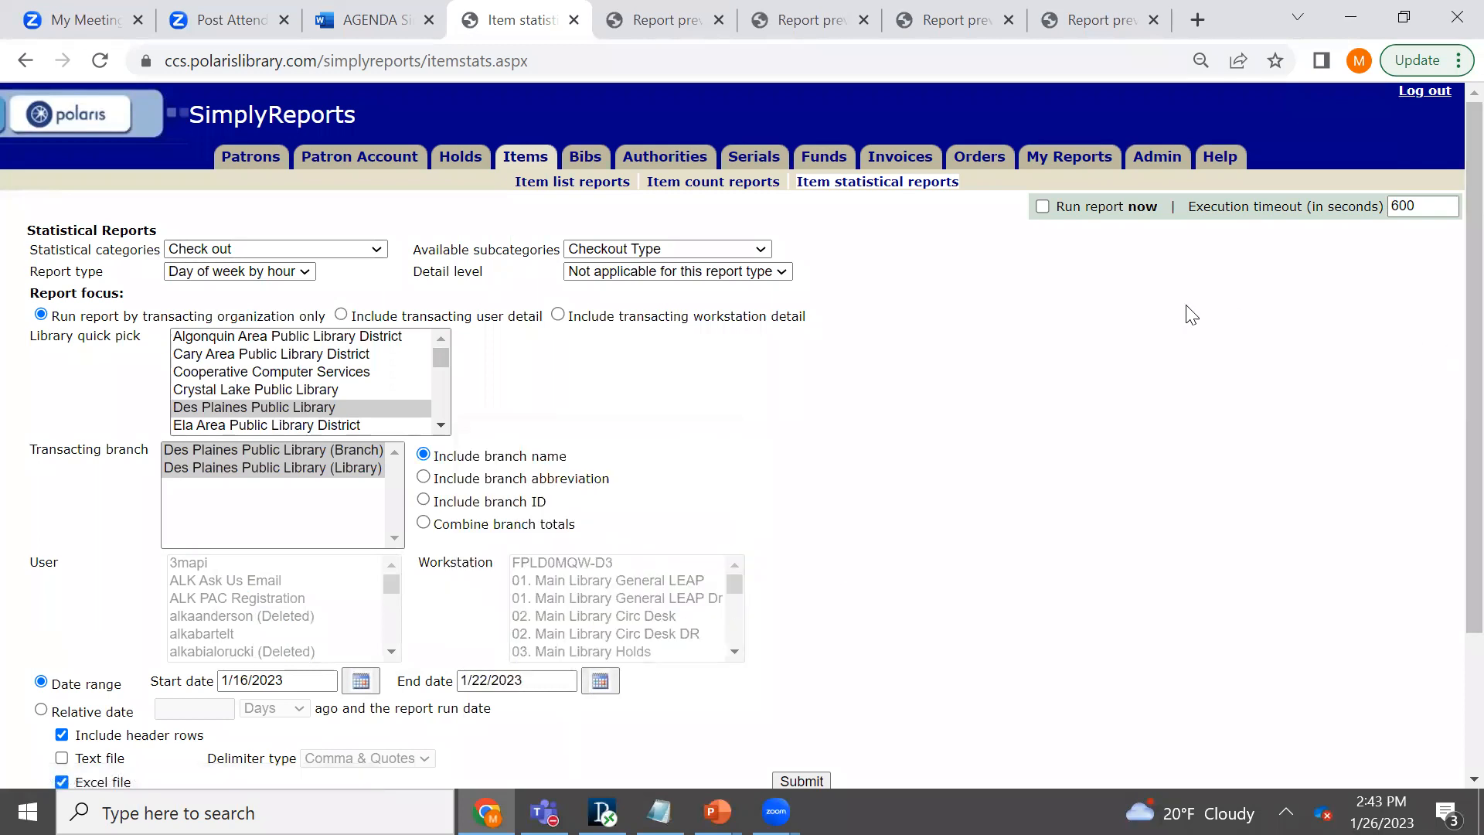
- Enable running the report immediately, run it, and review the hourly rows for each checkout type in the preview
{"action": "left_click", "coordinate": [1043, 207]}
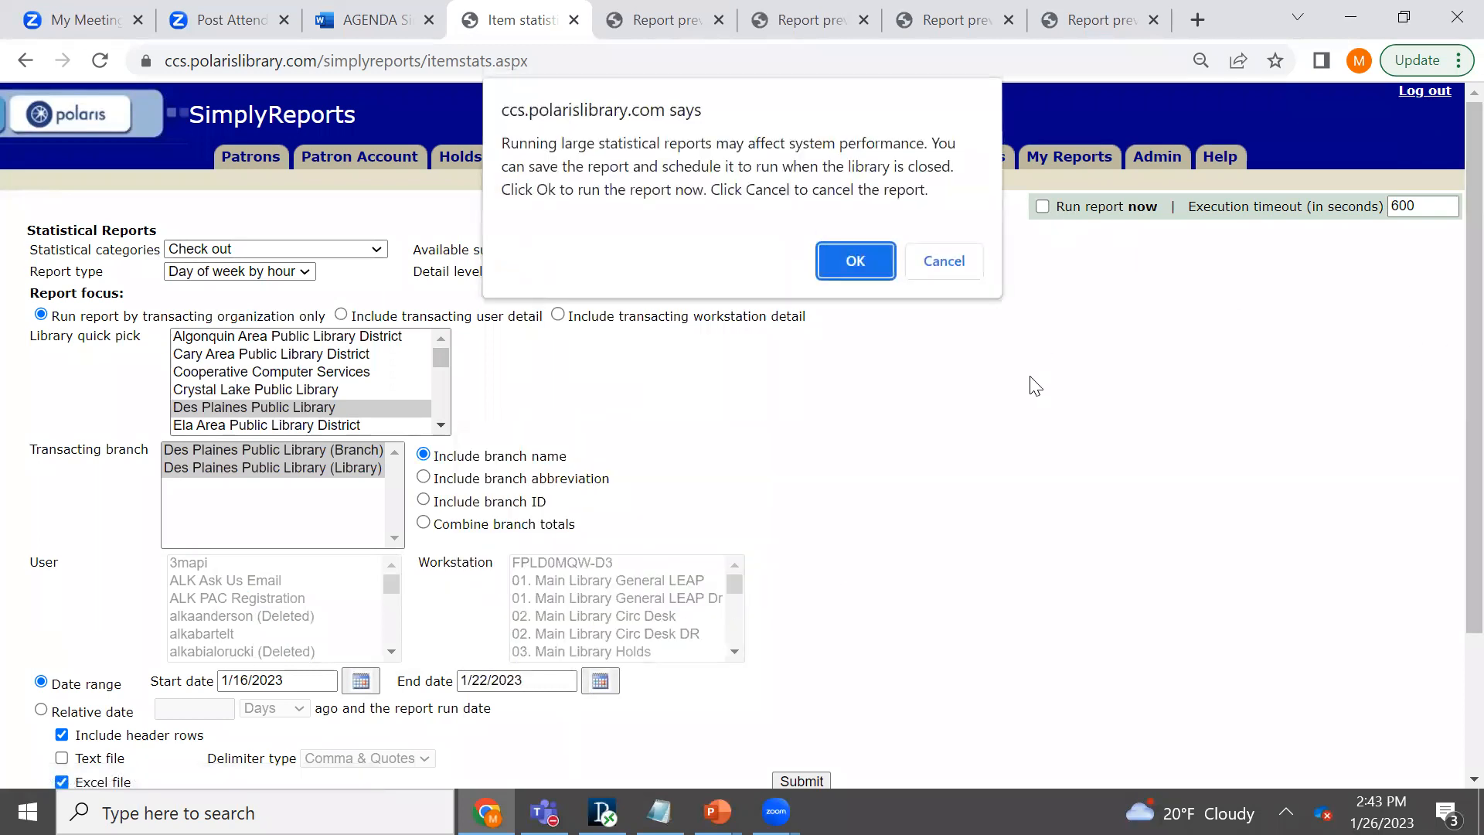
{"action": "left_click", "coordinate": [869, 259]}
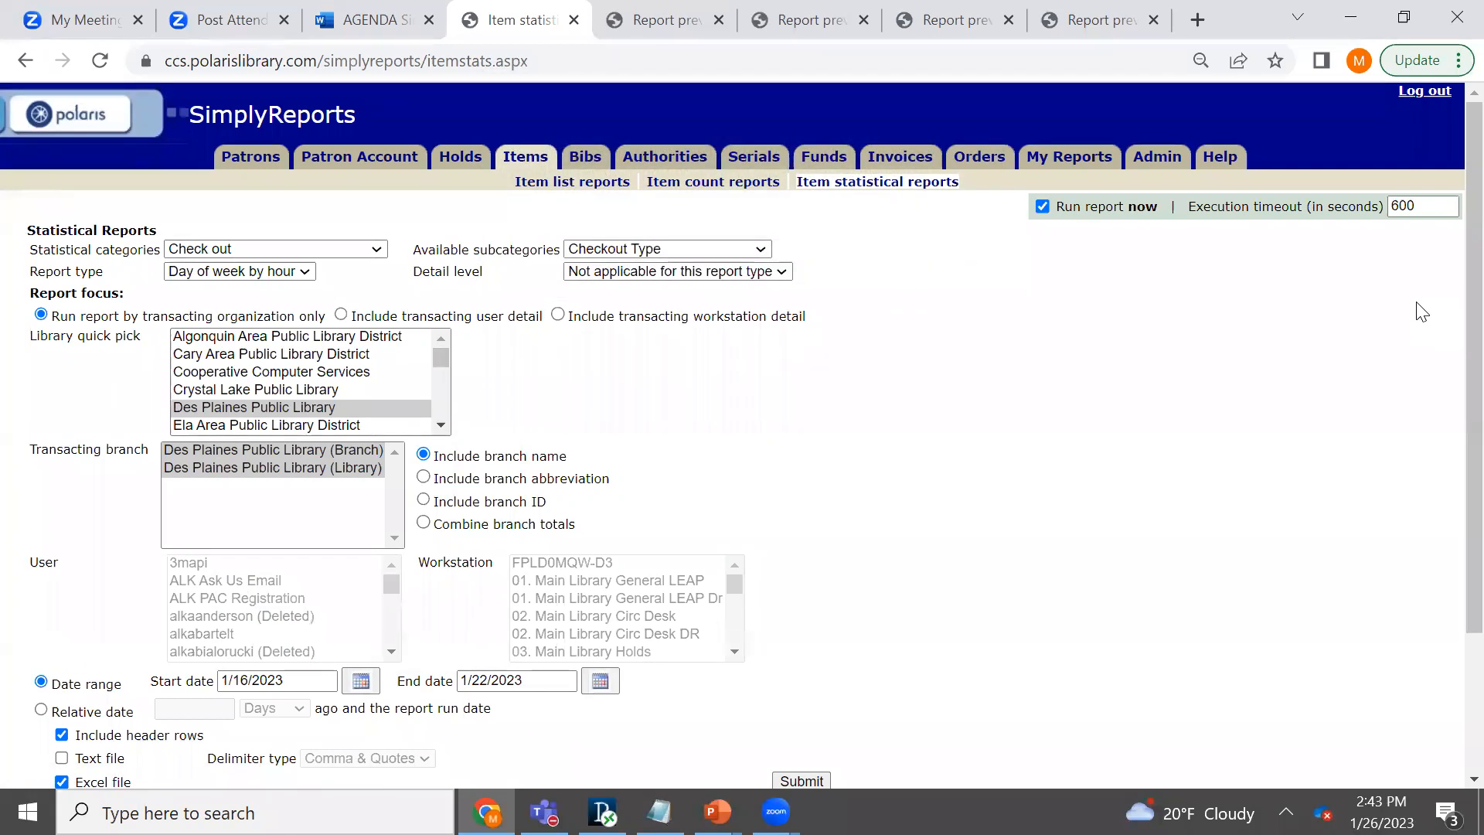
{"action": "scroll", "coordinate": [1445, 309], "scroll_direction": "down", "scroll_amount": 1}
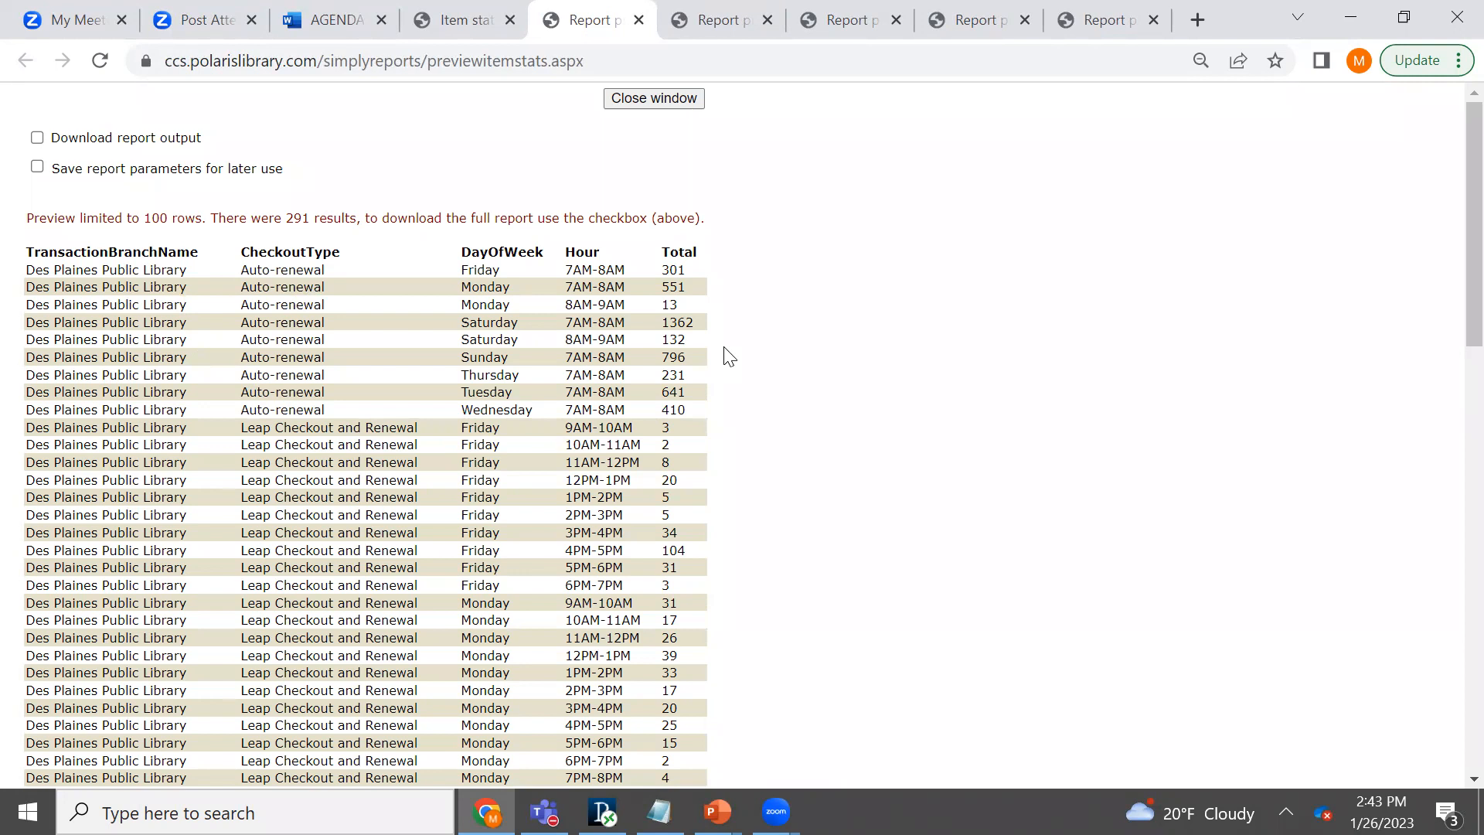
{"action": "scroll", "coordinate": [1449, 355], "scroll_direction": "down", "scroll_amount": 3}
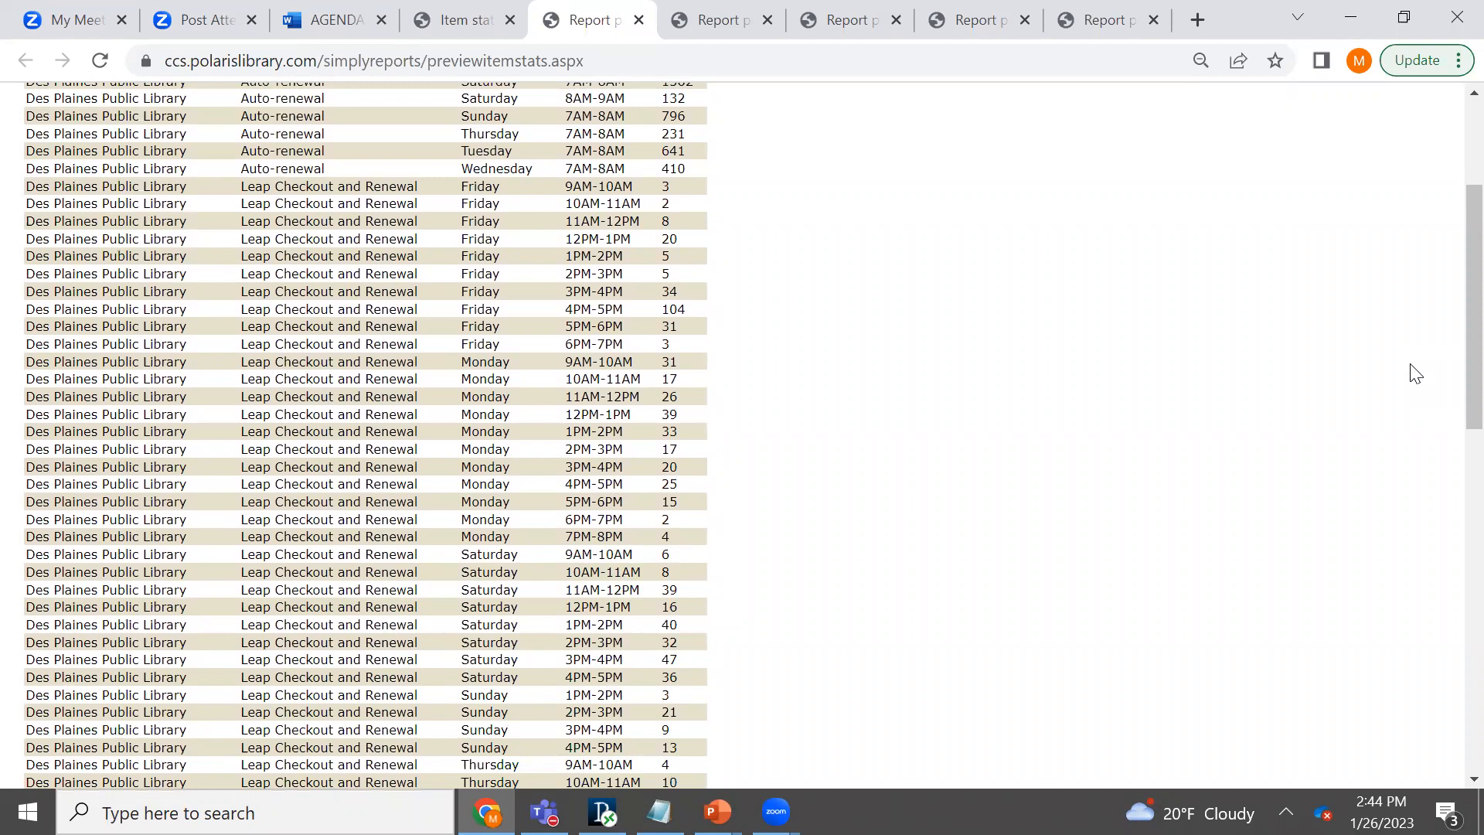
{"action": "scroll", "coordinate": [1448, 333], "scroll_direction": "up", "scroll_amount": 3}
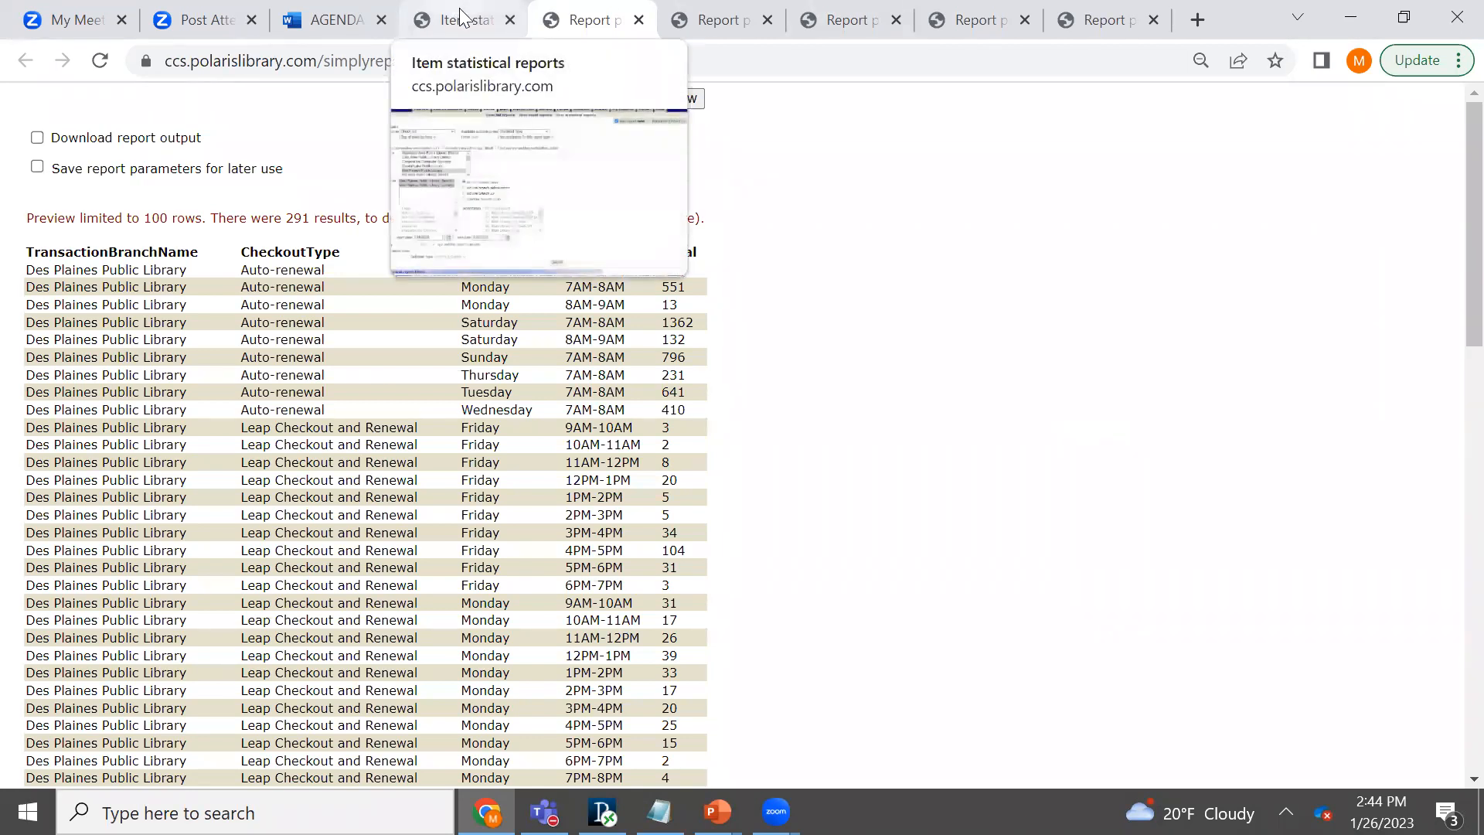
- Return to the report form, turn off Run report now, and submit the report to build only its parameters
{"action": "left_click", "coordinate": [539, 91]}
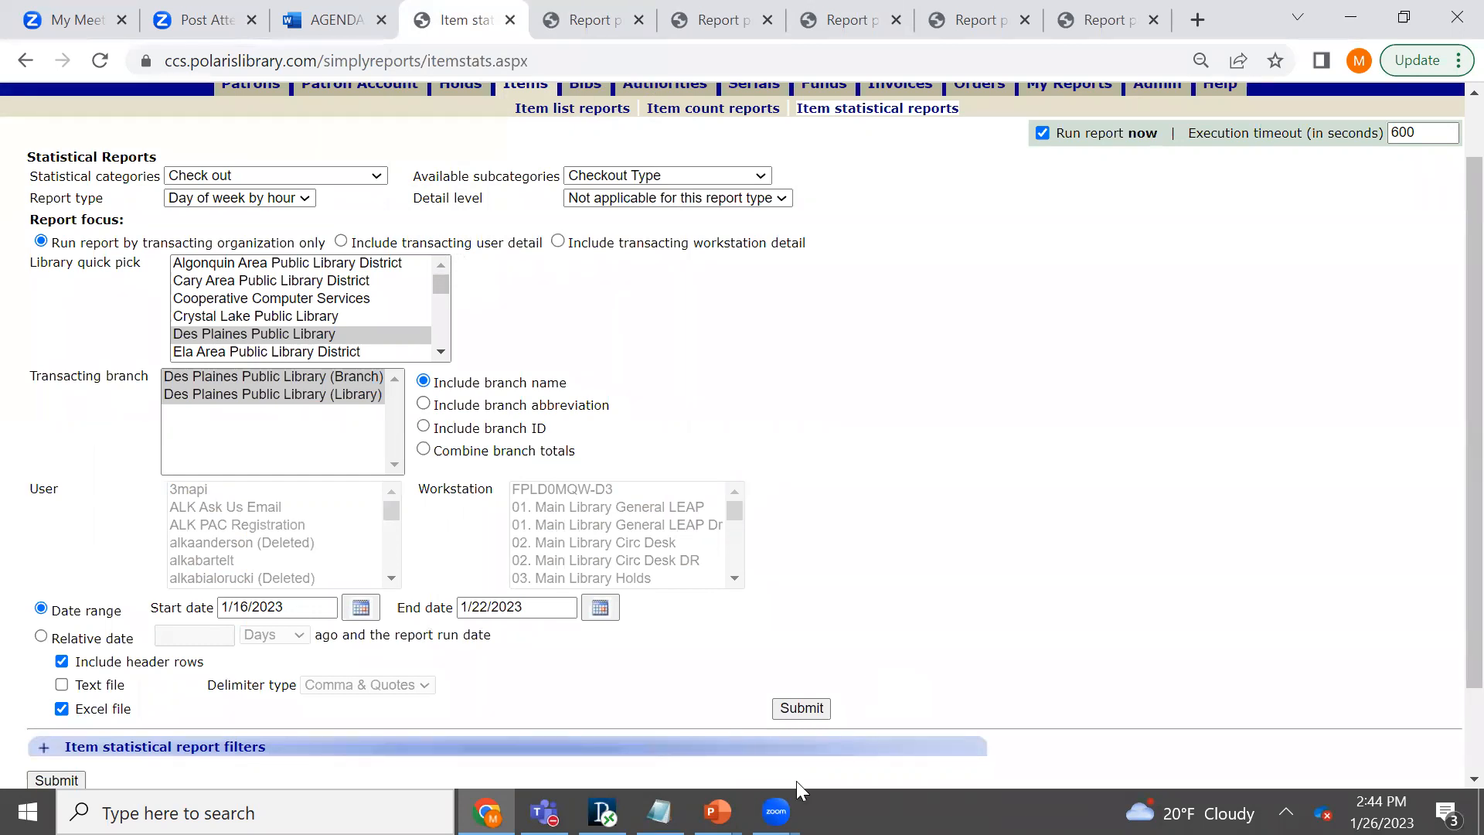
{"action": "left_click", "coordinate": [951, 533]}
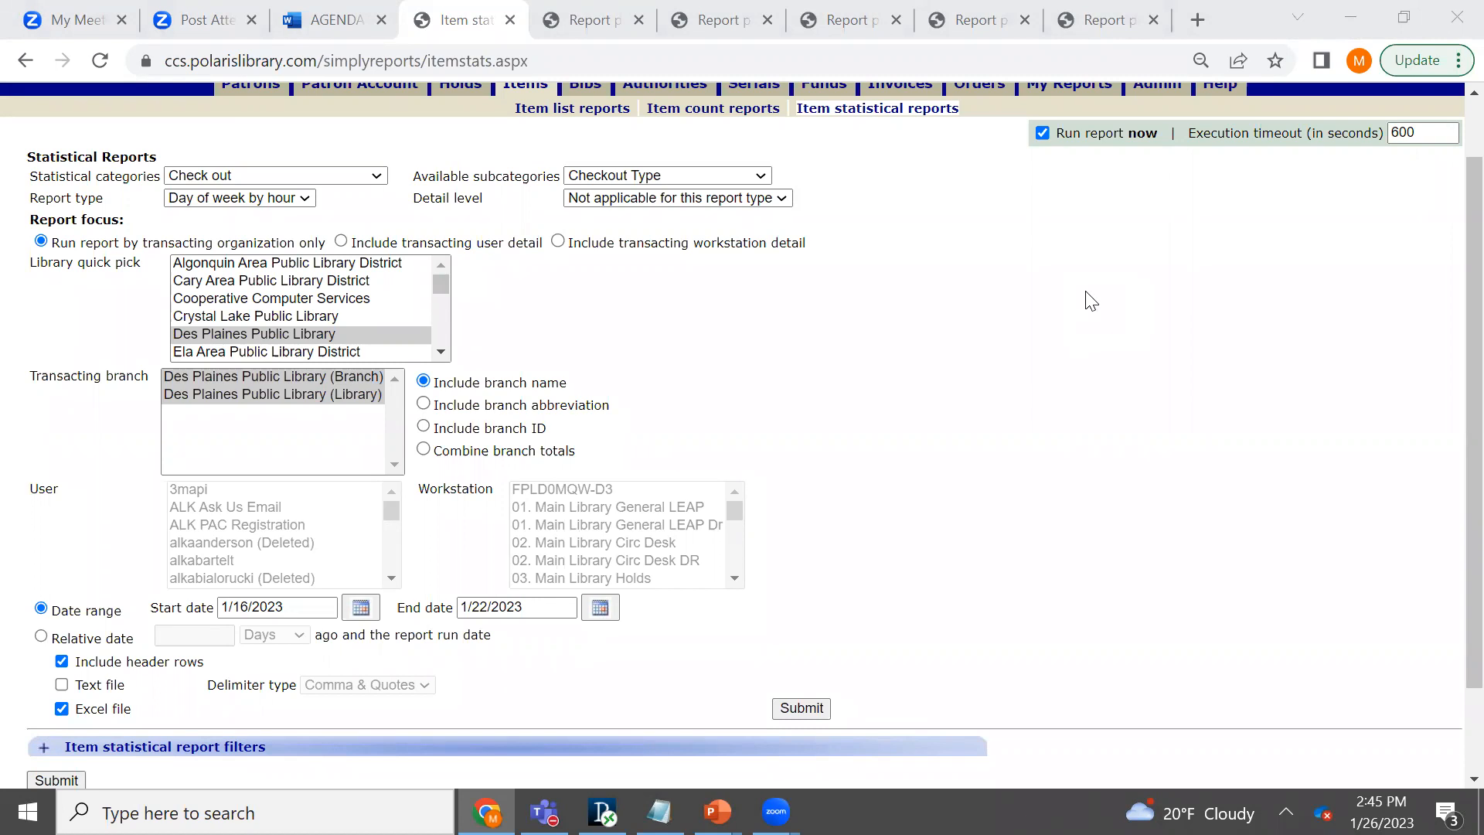
{"action": "left_click", "coordinate": [1452, 313]}
{"action": "scroll", "coordinate": [1451, 311], "scroll_direction": "up", "scroll_amount": 1}
{"action": "scroll", "coordinate": [1452, 309], "scroll_direction": "up", "scroll_amount": 1}
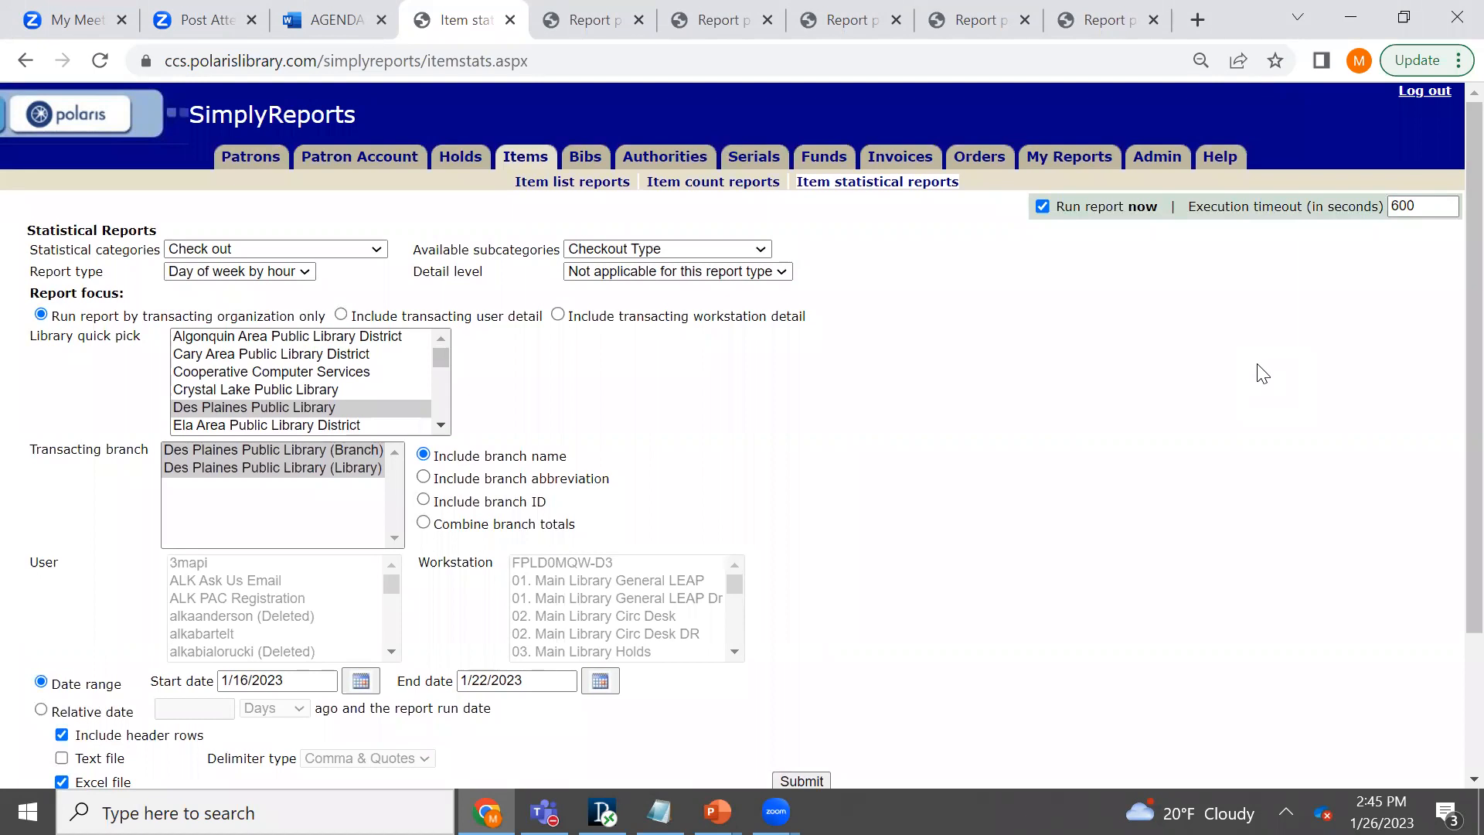
{"action": "left_click", "coordinate": [1043, 206]}
{"action": "scroll", "coordinate": [780, 678], "scroll_direction": "down", "scroll_amount": 1}
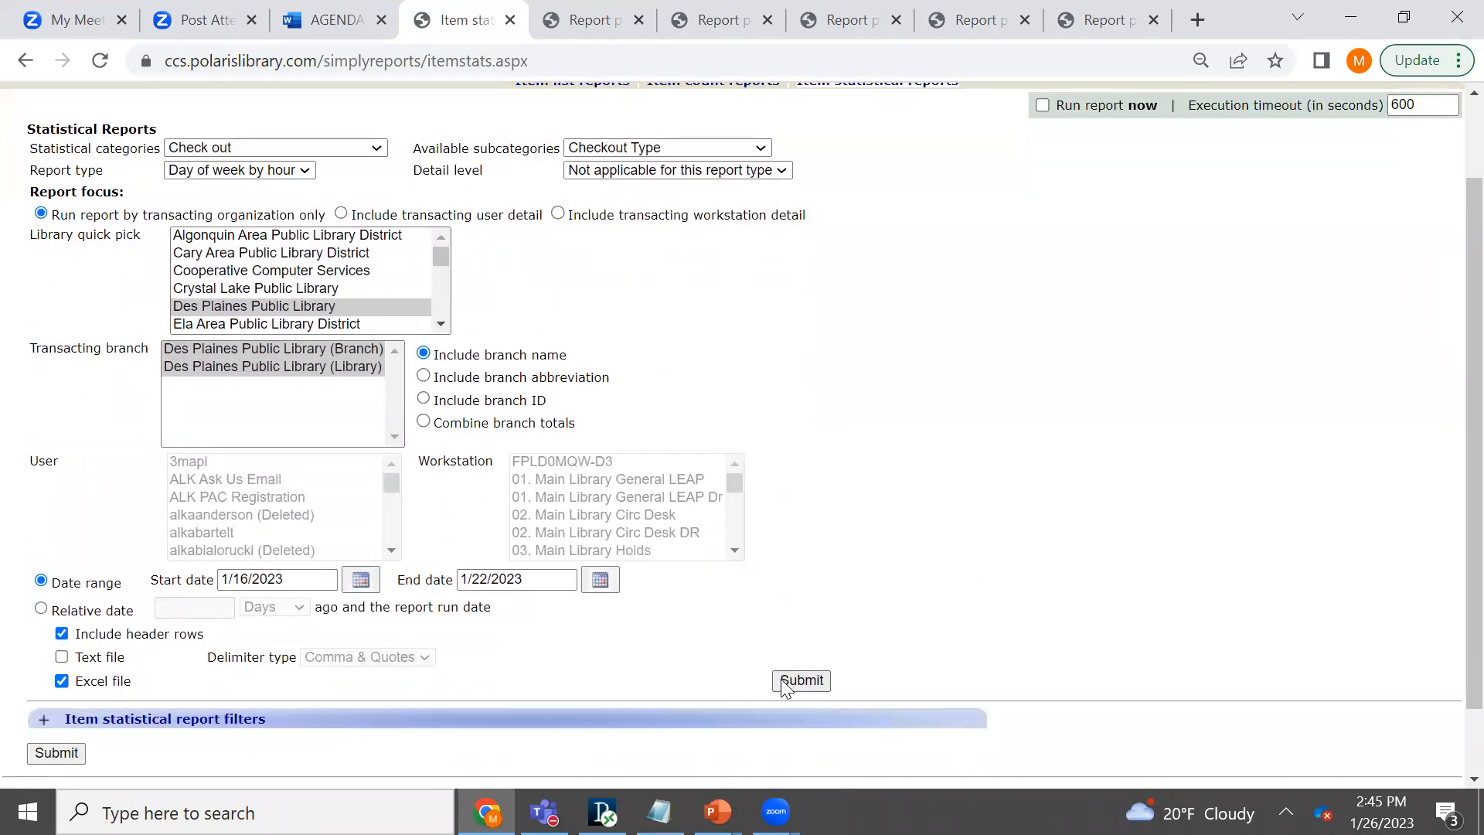
{"action": "left_click", "coordinate": [780, 679]}
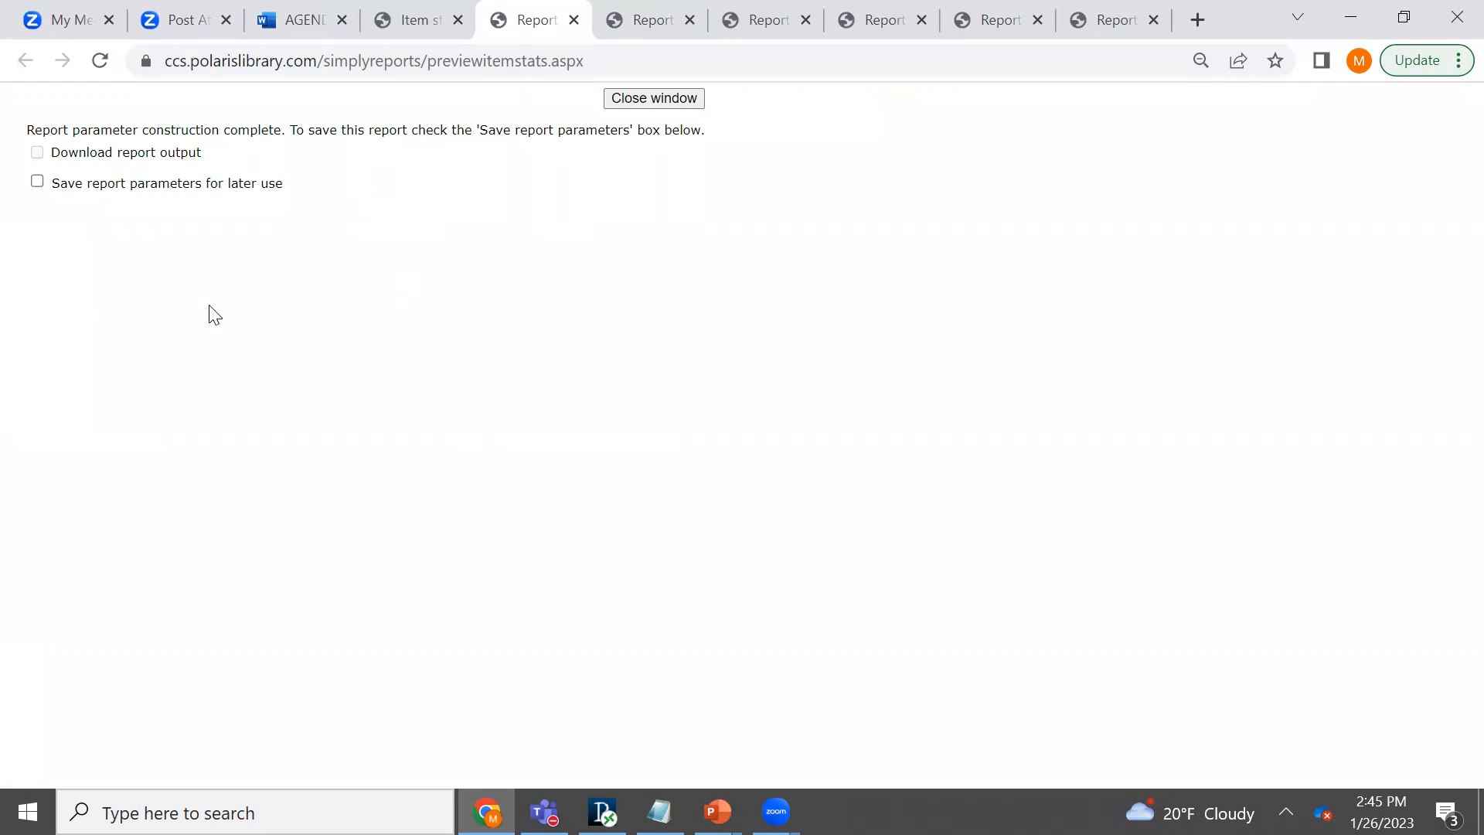
- Save the report parameters for later use under the name "CCS MFL Simply Stats Example"
{"action": "left_click", "coordinate": [37, 182]}
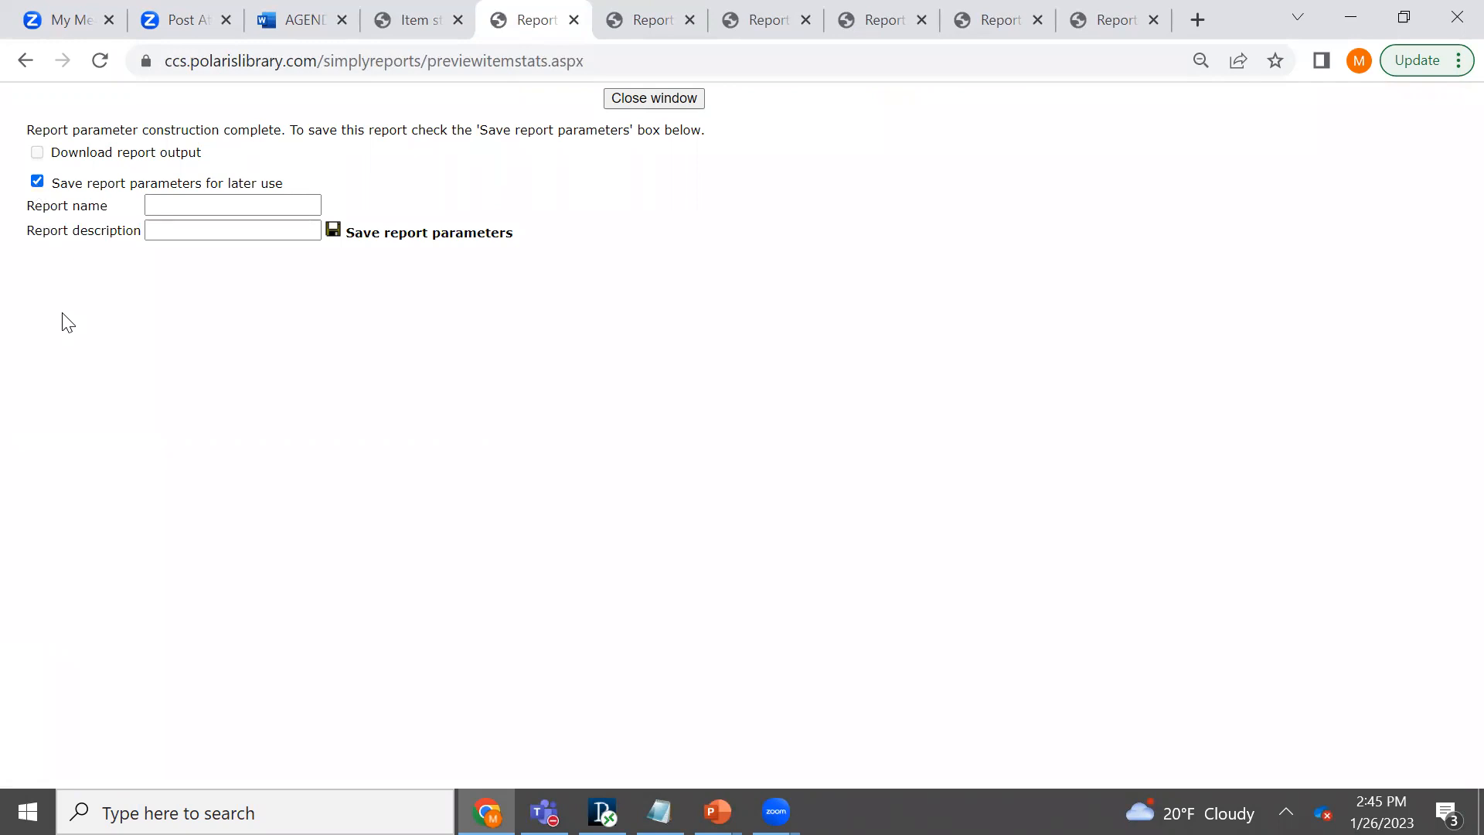
{"action": "left_click", "coordinate": [186, 207]}
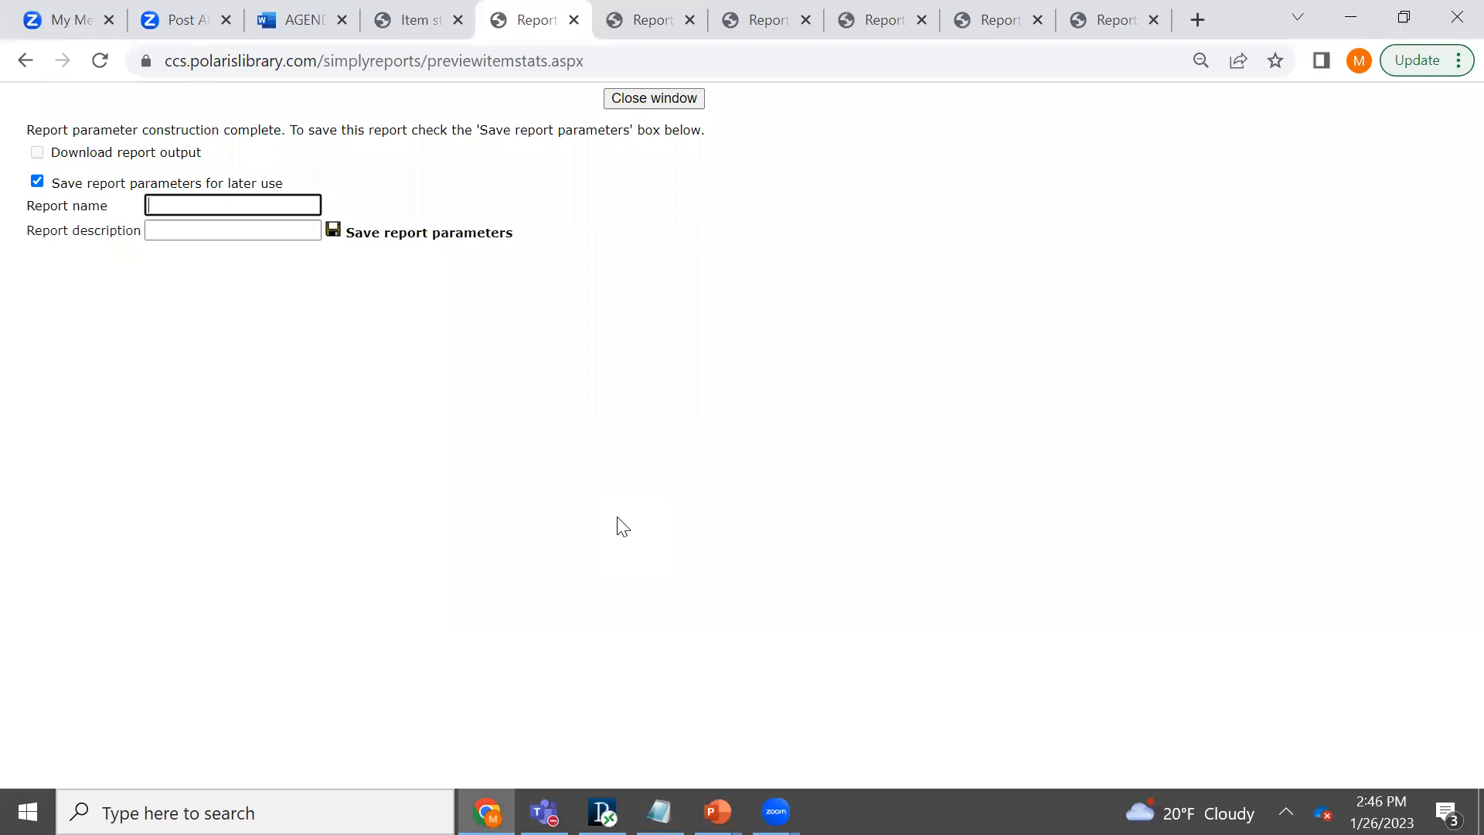
{"action": "type", "text": "CCS MFL"}
{"action": "type", "text": "Si"}
{"action": "type", "text": "mply Stats x"}
{"action": "key", "text": "BackSpace"}
{"action": "type", "text": "Example"}
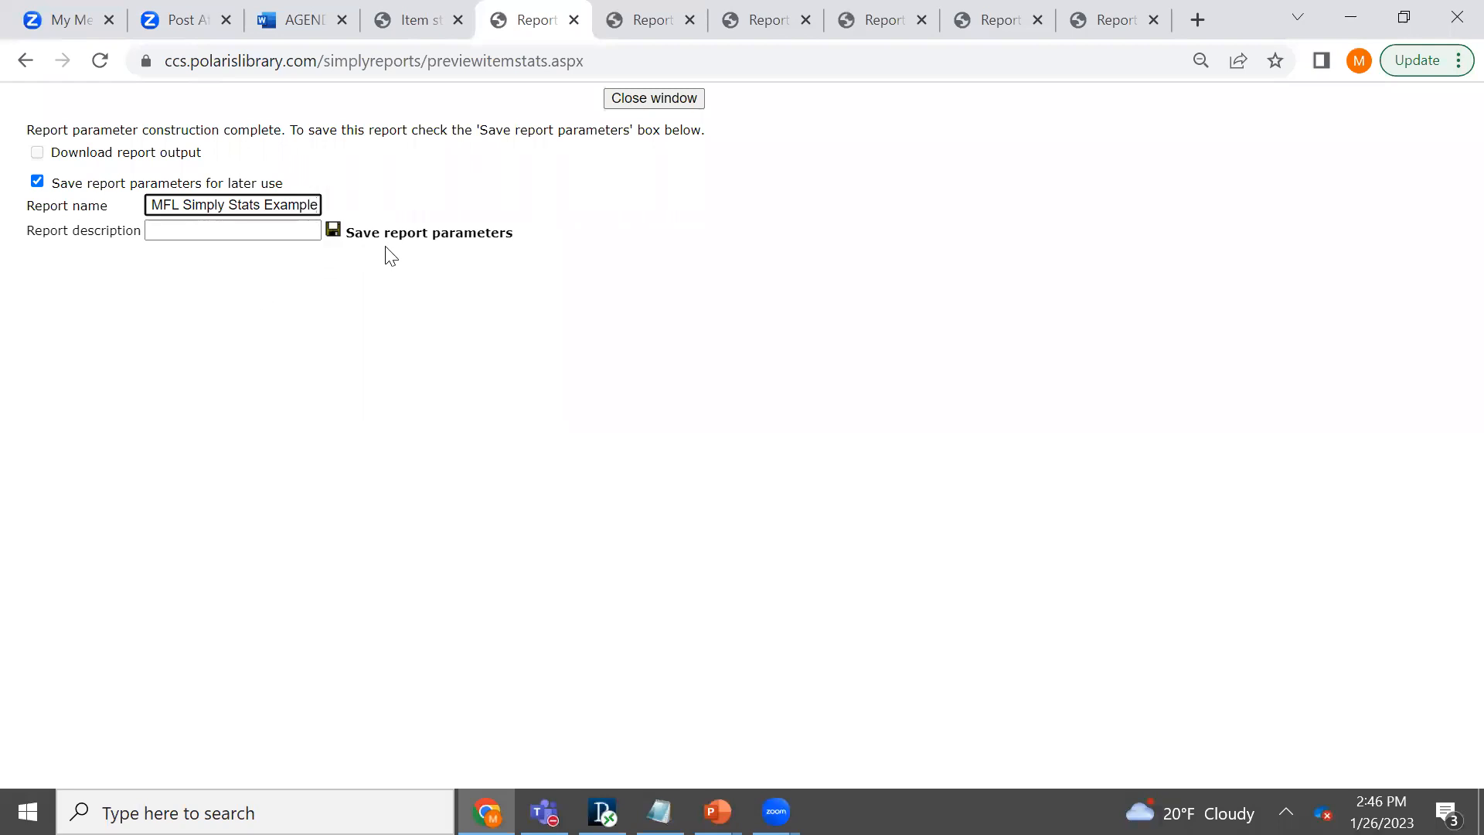
{"action": "left_click", "coordinate": [334, 238]}
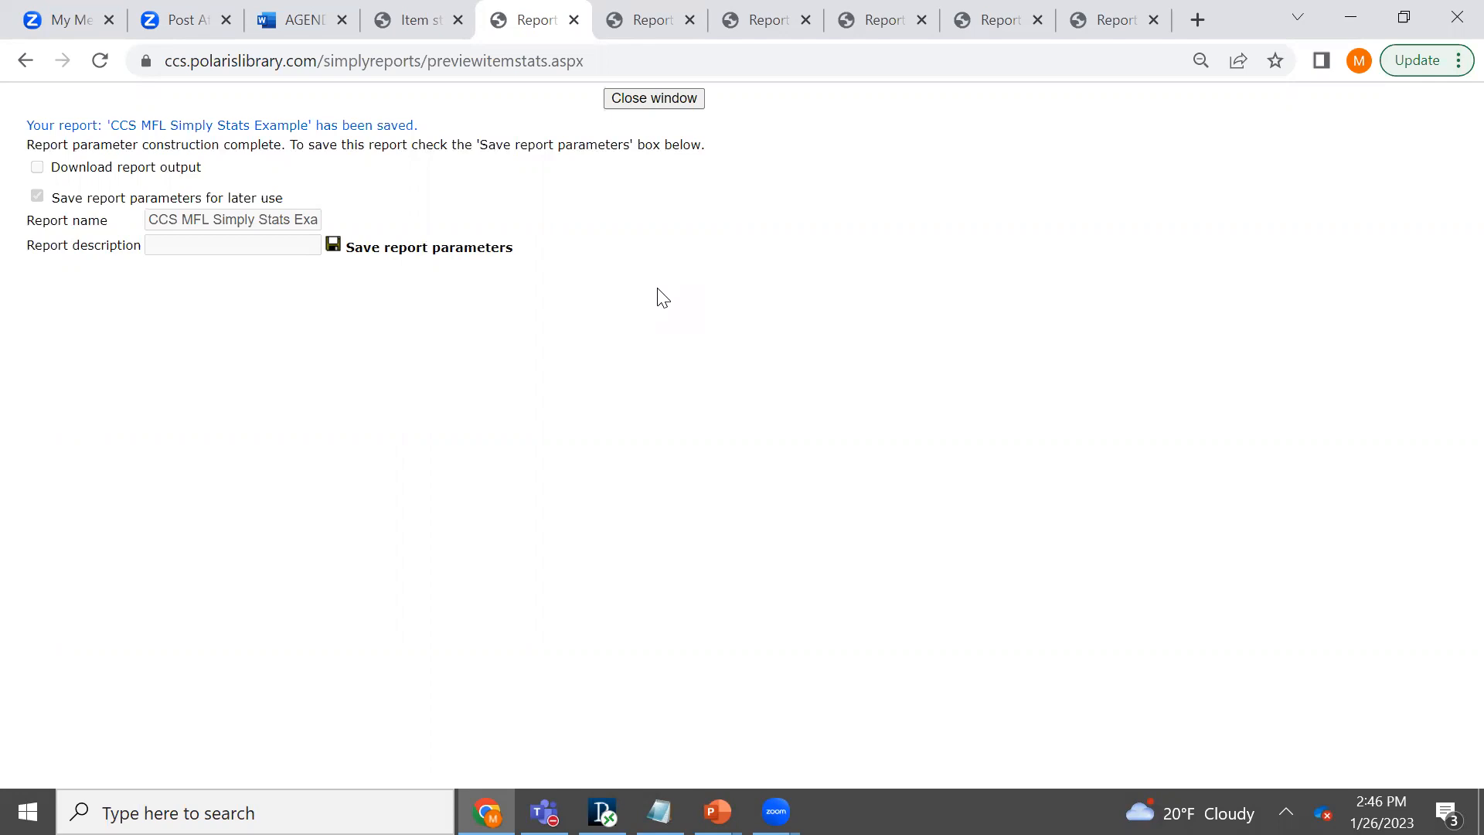
- List the saved item statistical reports and try to run "CCS MFL Simply Stats Example" directly from the saved reports
{"action": "left_click", "coordinate": [418, 22]}
{"action": "scroll", "coordinate": [1454, 379], "scroll_direction": "up", "scroll_amount": 2}
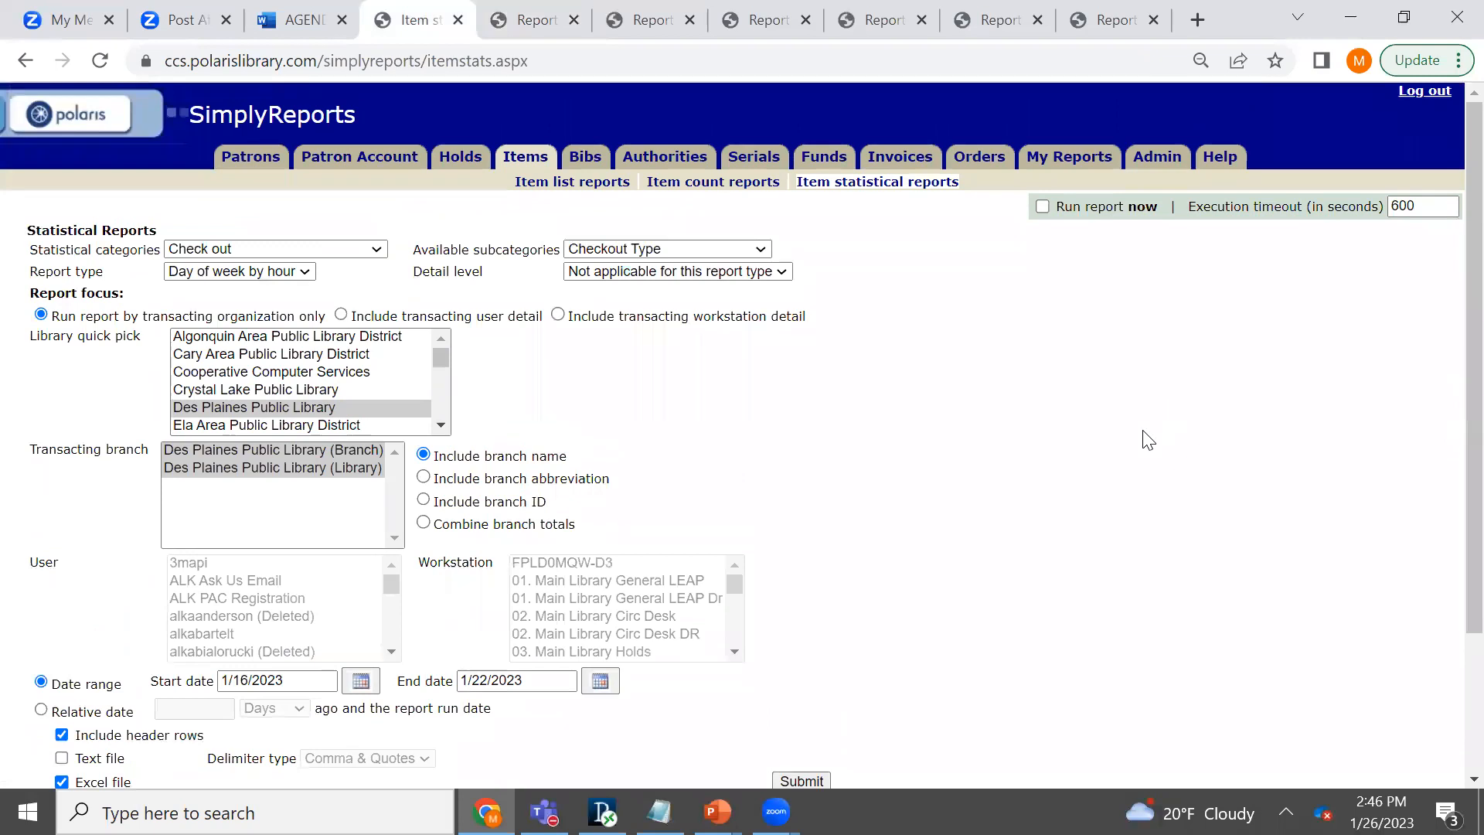
{"action": "left_click", "coordinate": [1068, 163]}
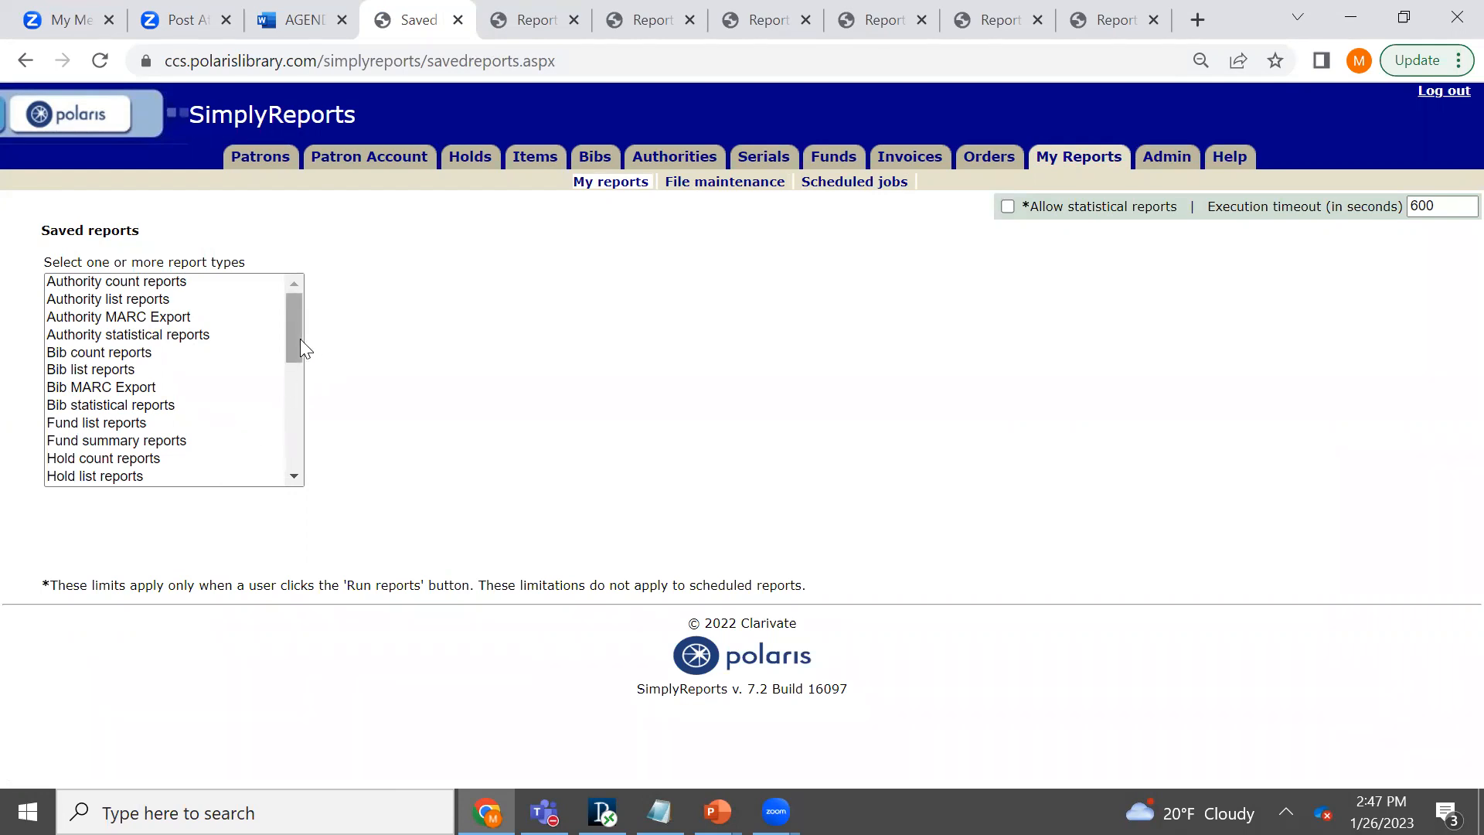
{"action": "left_click_drag", "start_coordinate": [297, 337], "coordinate": [296, 411]}
{"action": "left_click", "coordinate": [164, 383]}
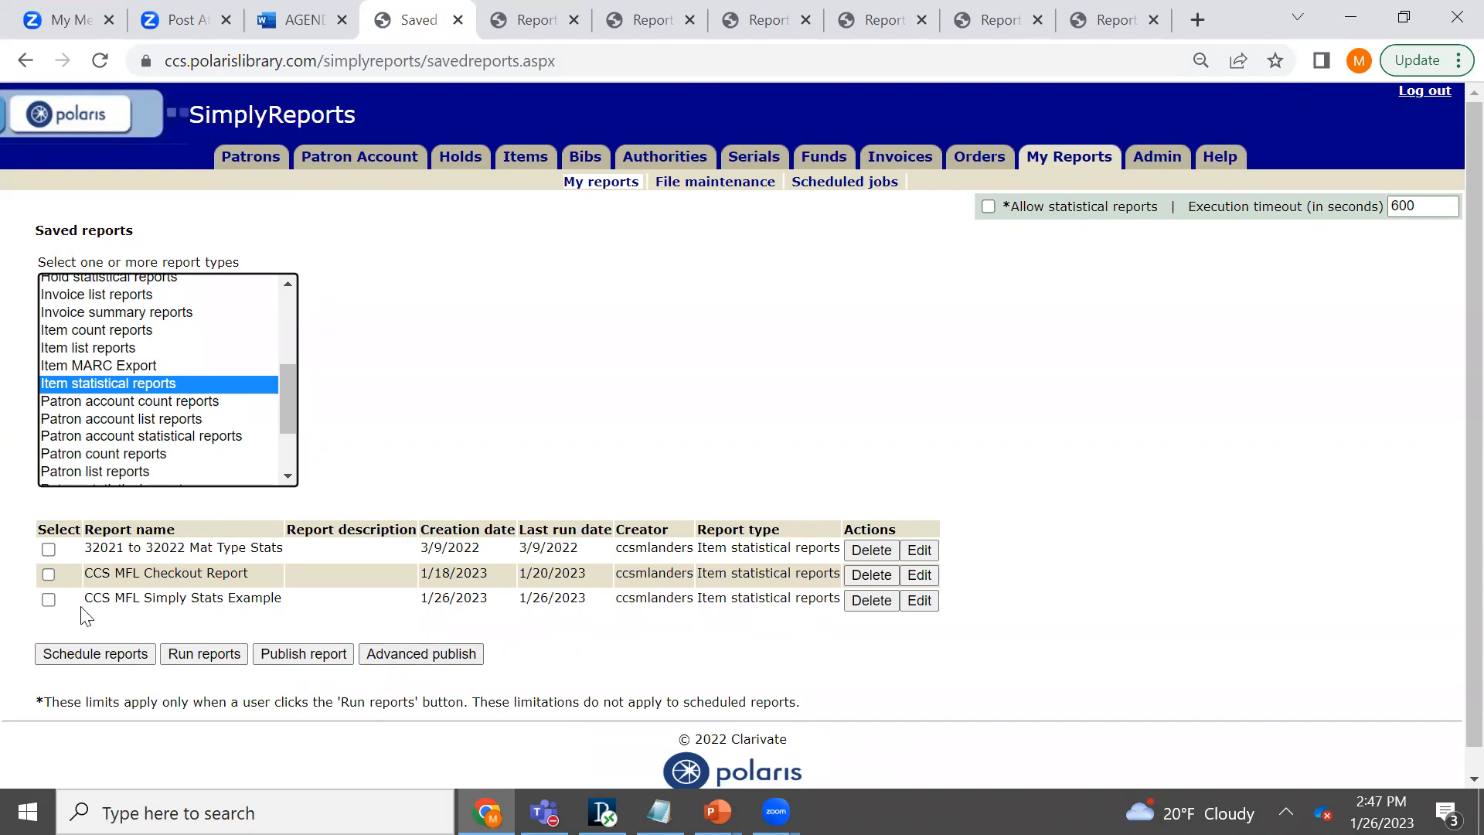
{"action": "left_click", "coordinate": [48, 600]}
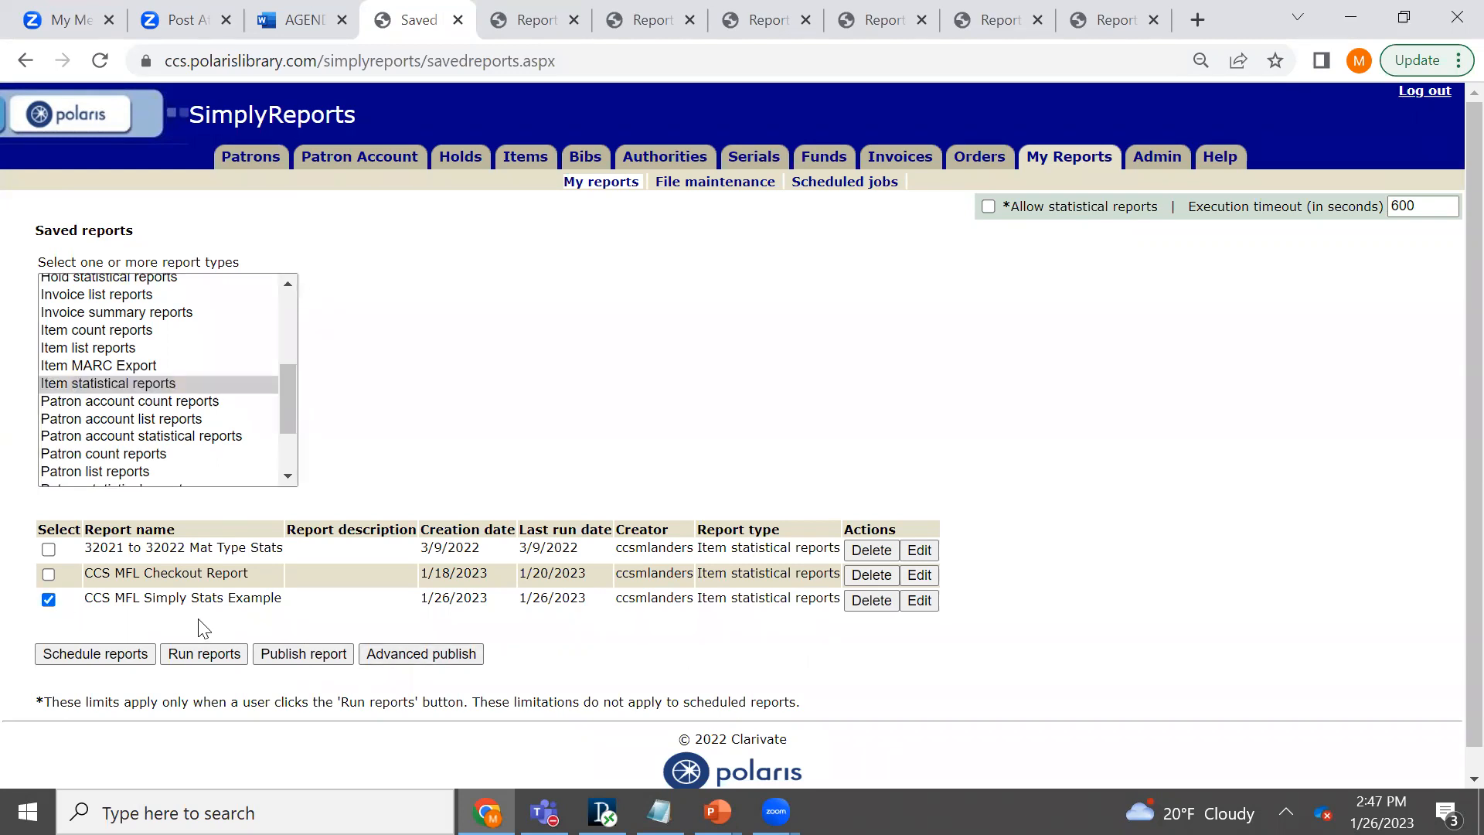
{"action": "left_click", "coordinate": [227, 659]}
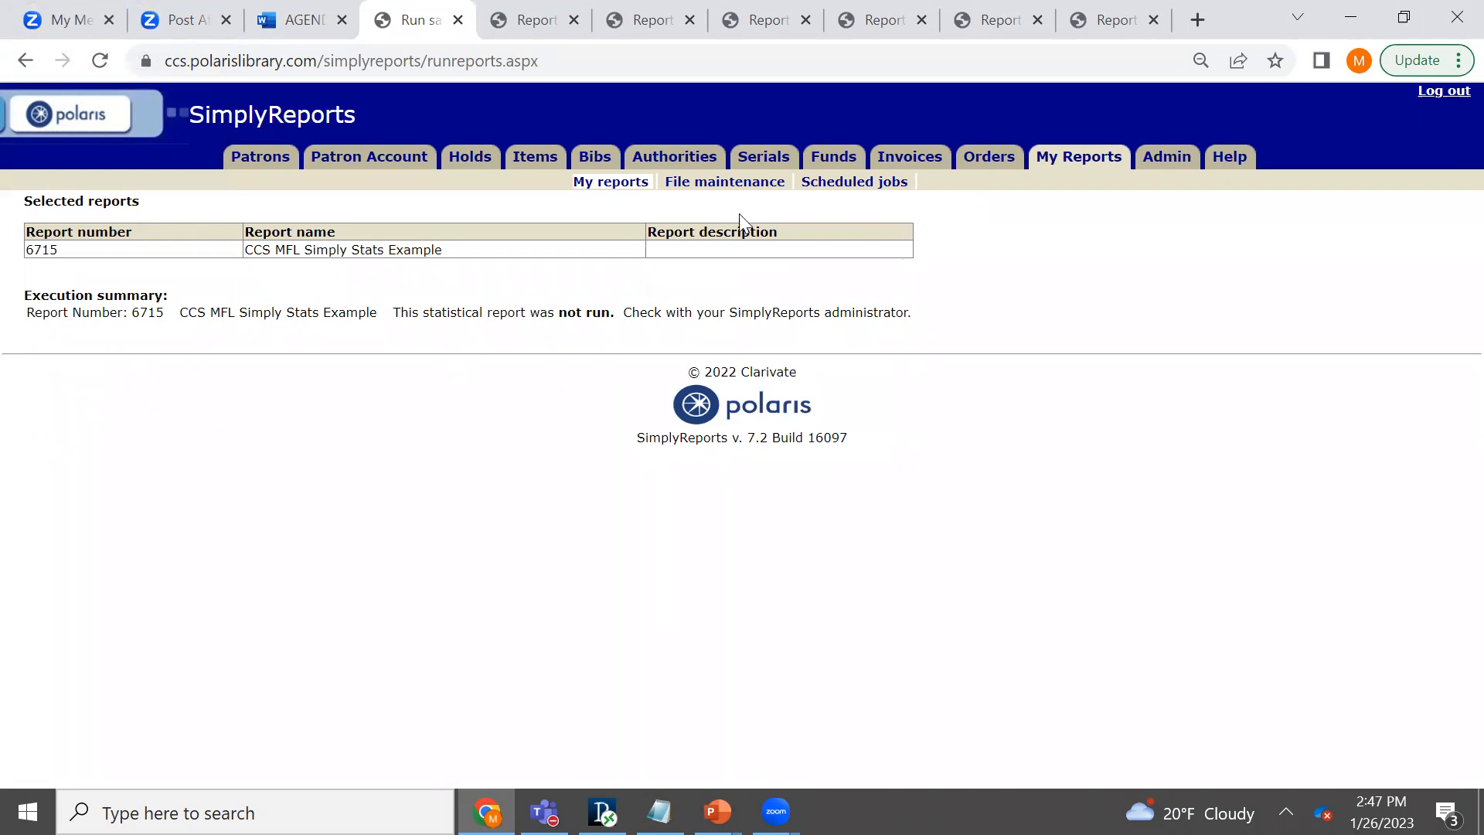
- List the saved item statistical reports again and open the scheduling form for "CCS MFL Simply Stats Example"
{"action": "left_click", "coordinate": [1086, 165]}
{"action": "left_click_drag", "start_coordinate": [300, 320], "coordinate": [291, 392]}
{"action": "left_click", "coordinate": [147, 437]}
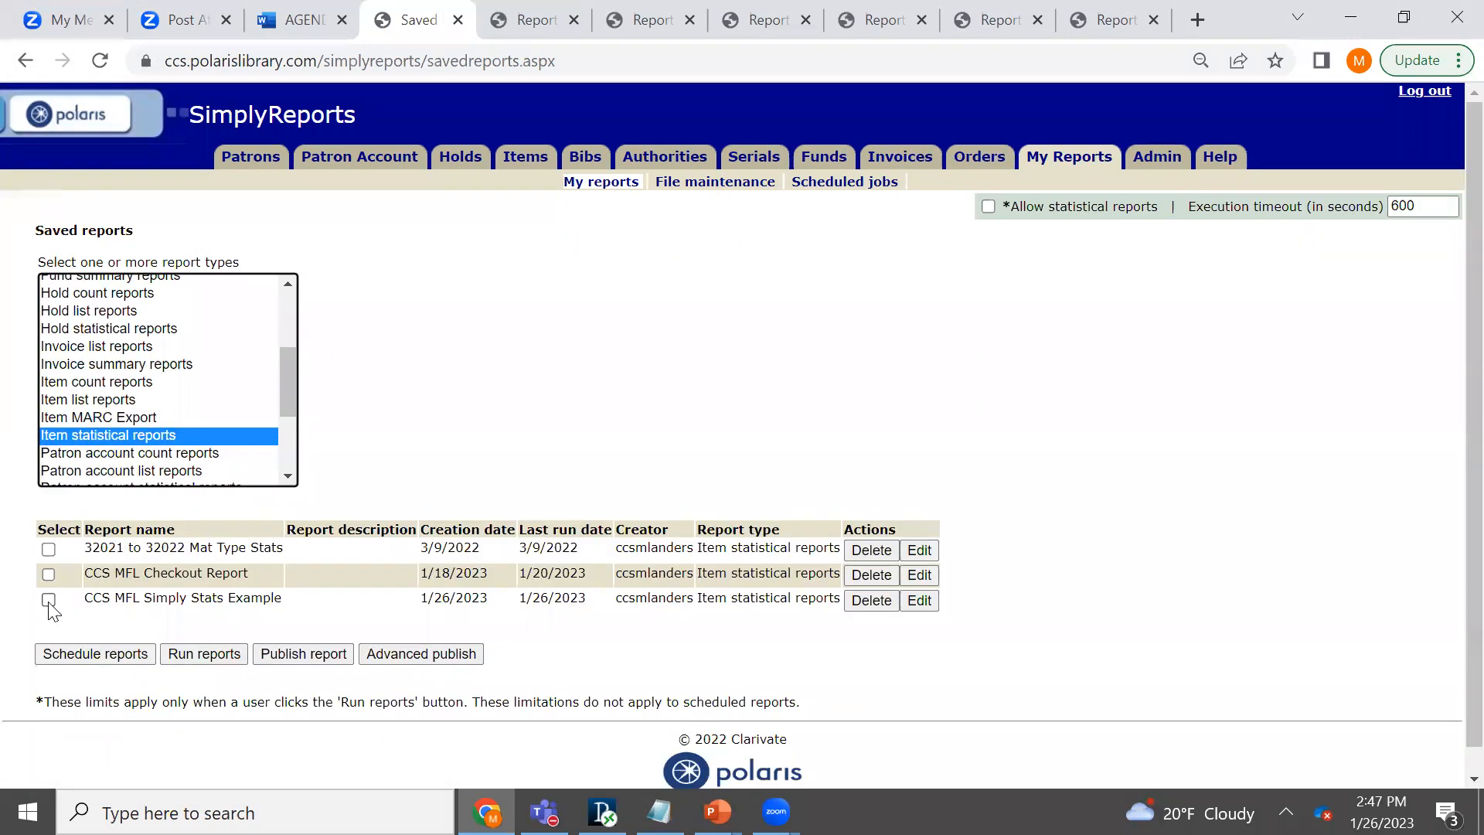
{"action": "left_click", "coordinate": [47, 601]}
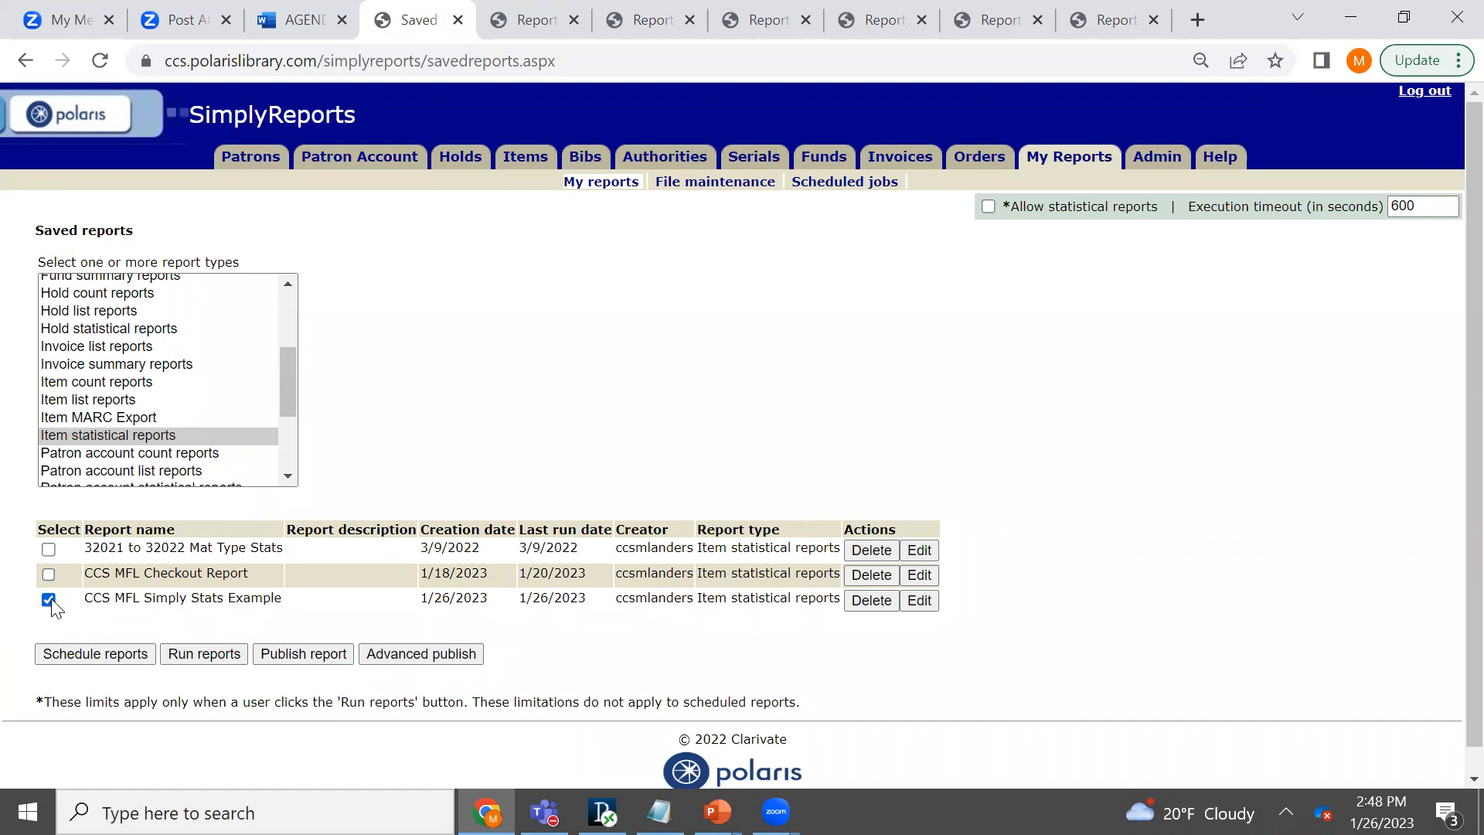
{"action": "left_click", "coordinate": [75, 657]}
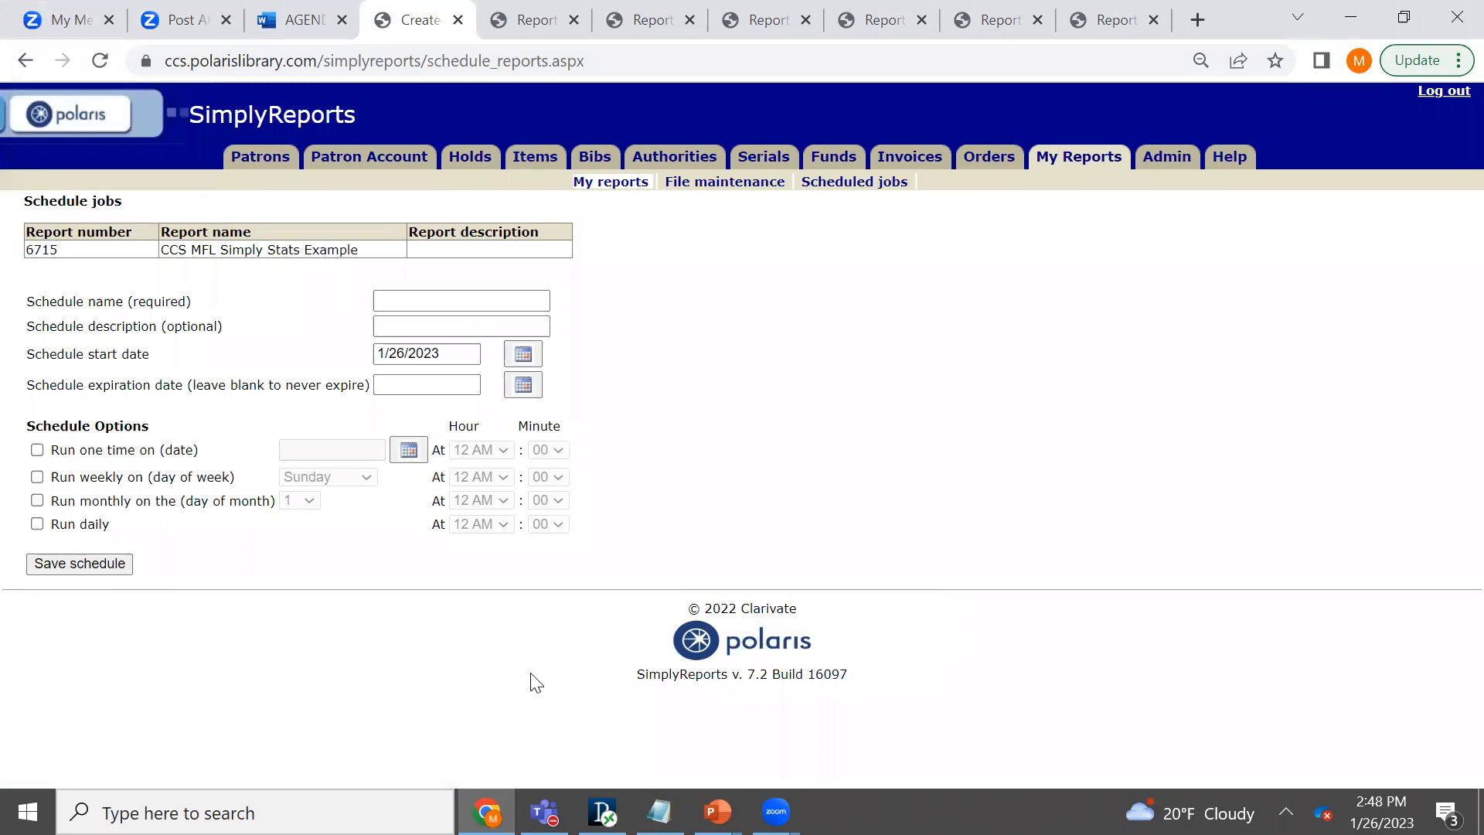
- Name the new schedule "Simply Statistics Schedule"
{"action": "left_click_drag", "start_coordinate": [25, 301], "coordinate": [126, 303]}
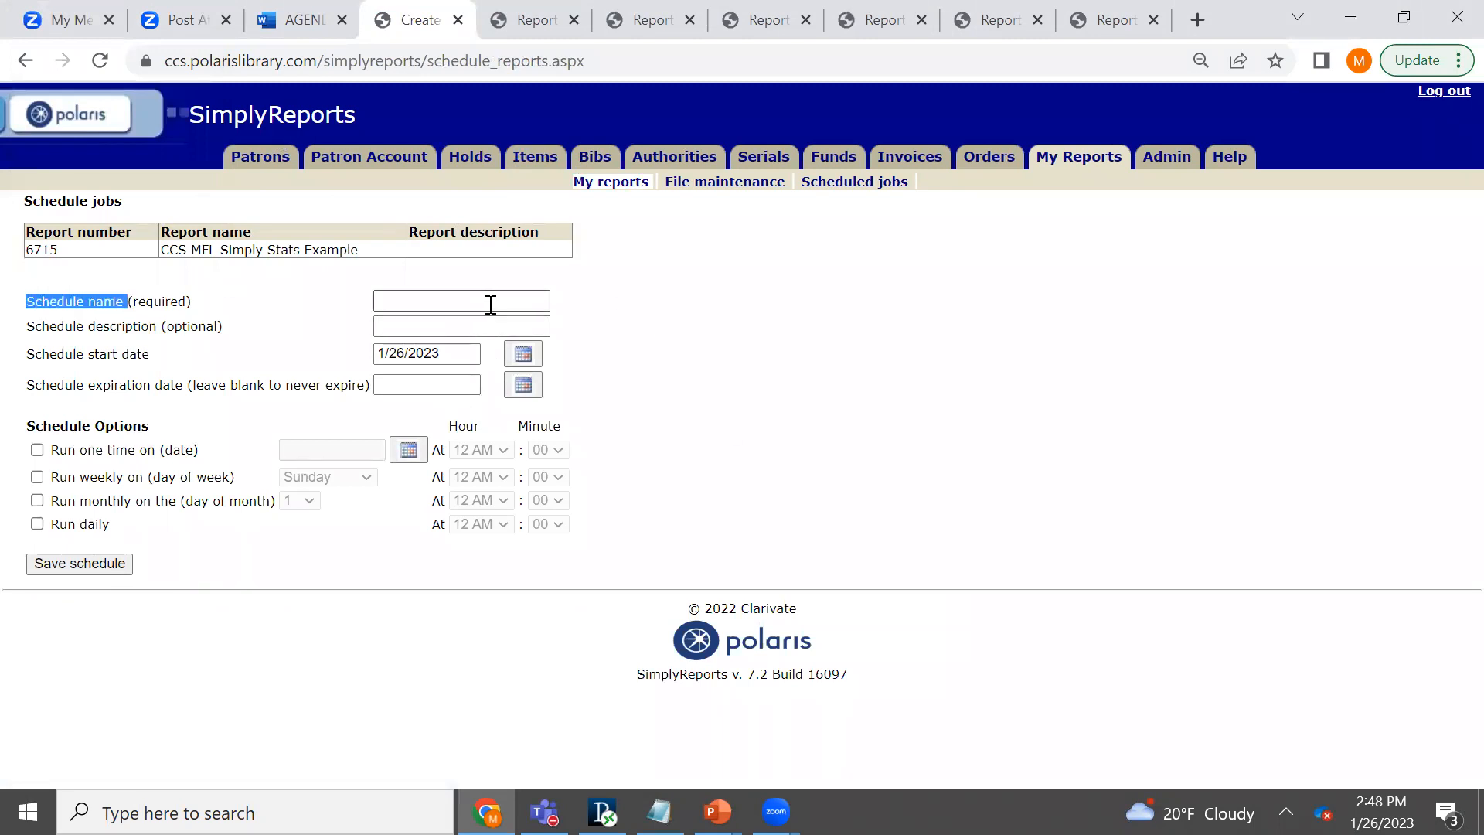
{"action": "left_click", "coordinate": [489, 301]}
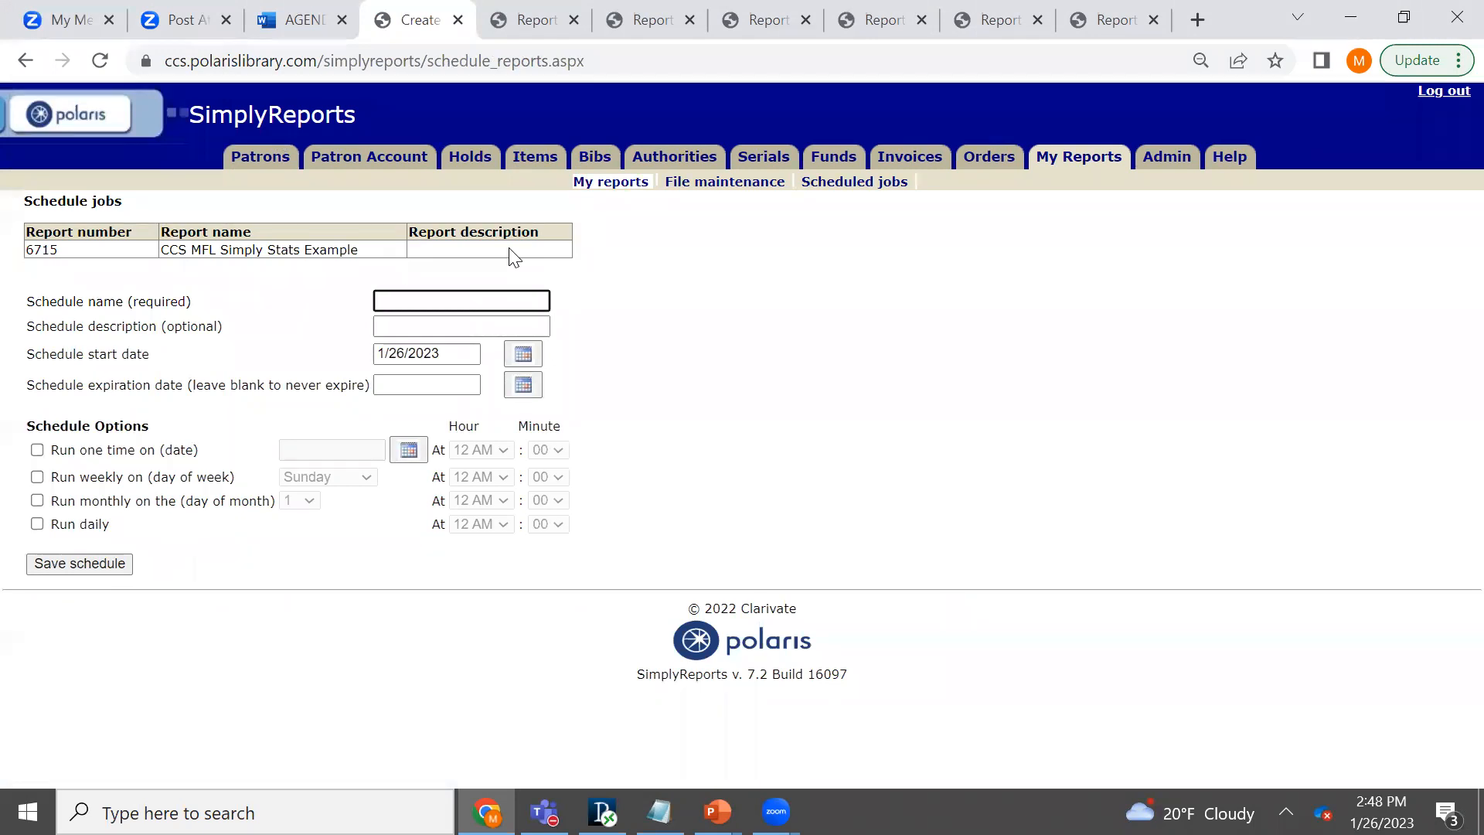
{"action": "type", "text": "Simply Statistics Schedule"}
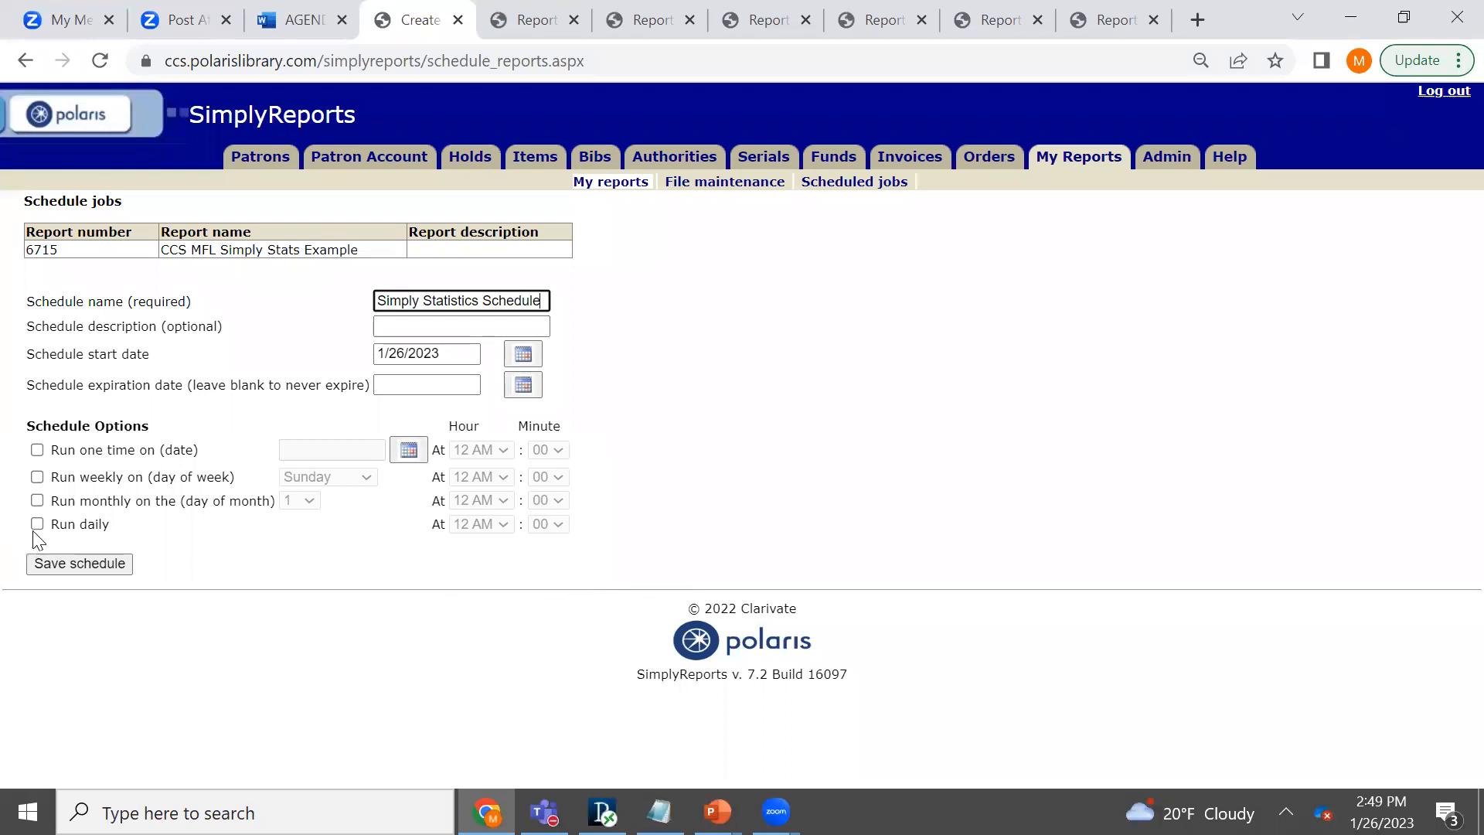
- Schedule the report to run one time on 1/27/2023 at 2 AM and save the schedule
{"action": "left_click", "coordinate": [38, 450]}
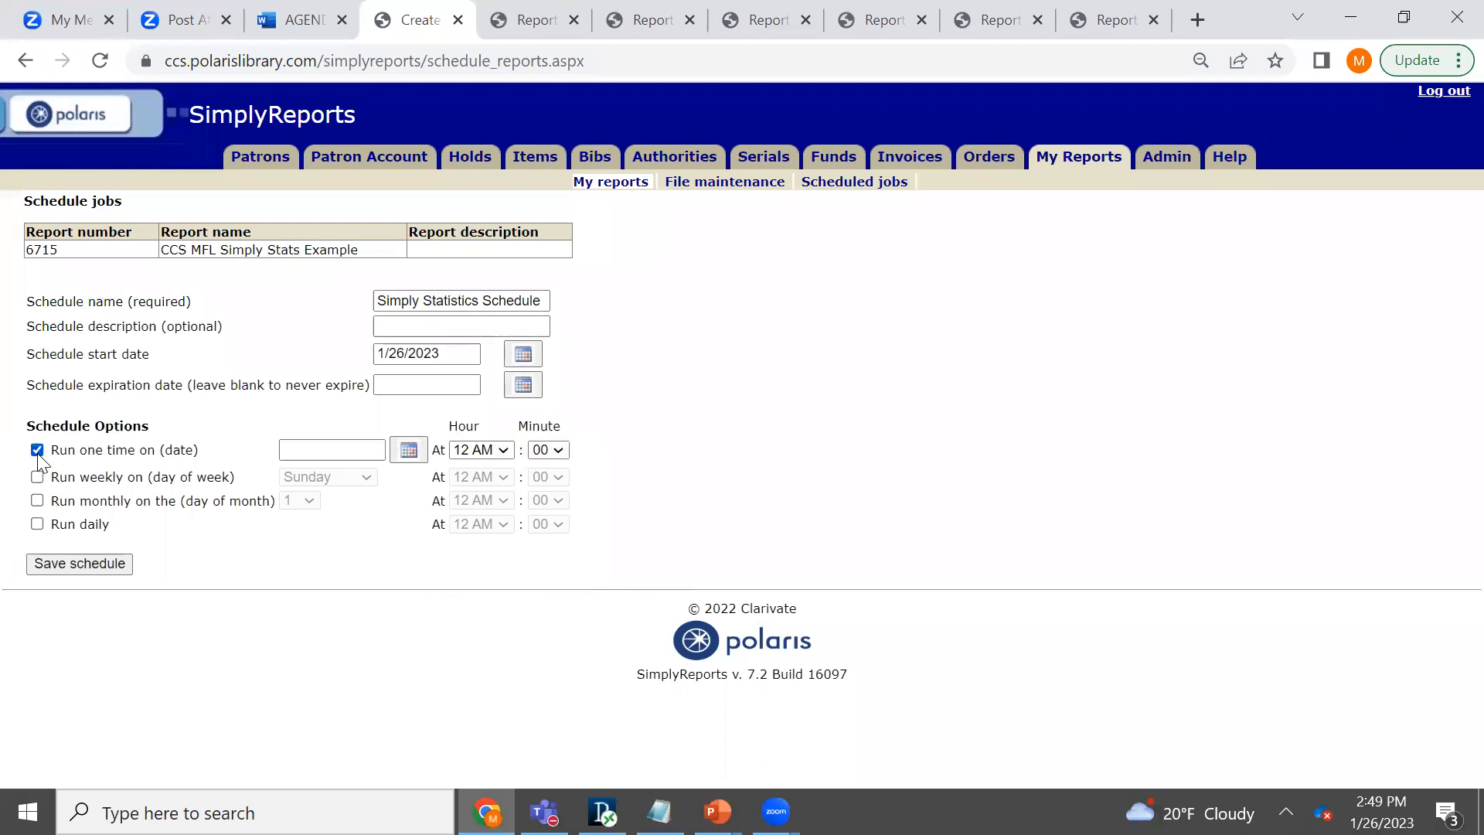
{"action": "left_click", "coordinate": [37, 451]}
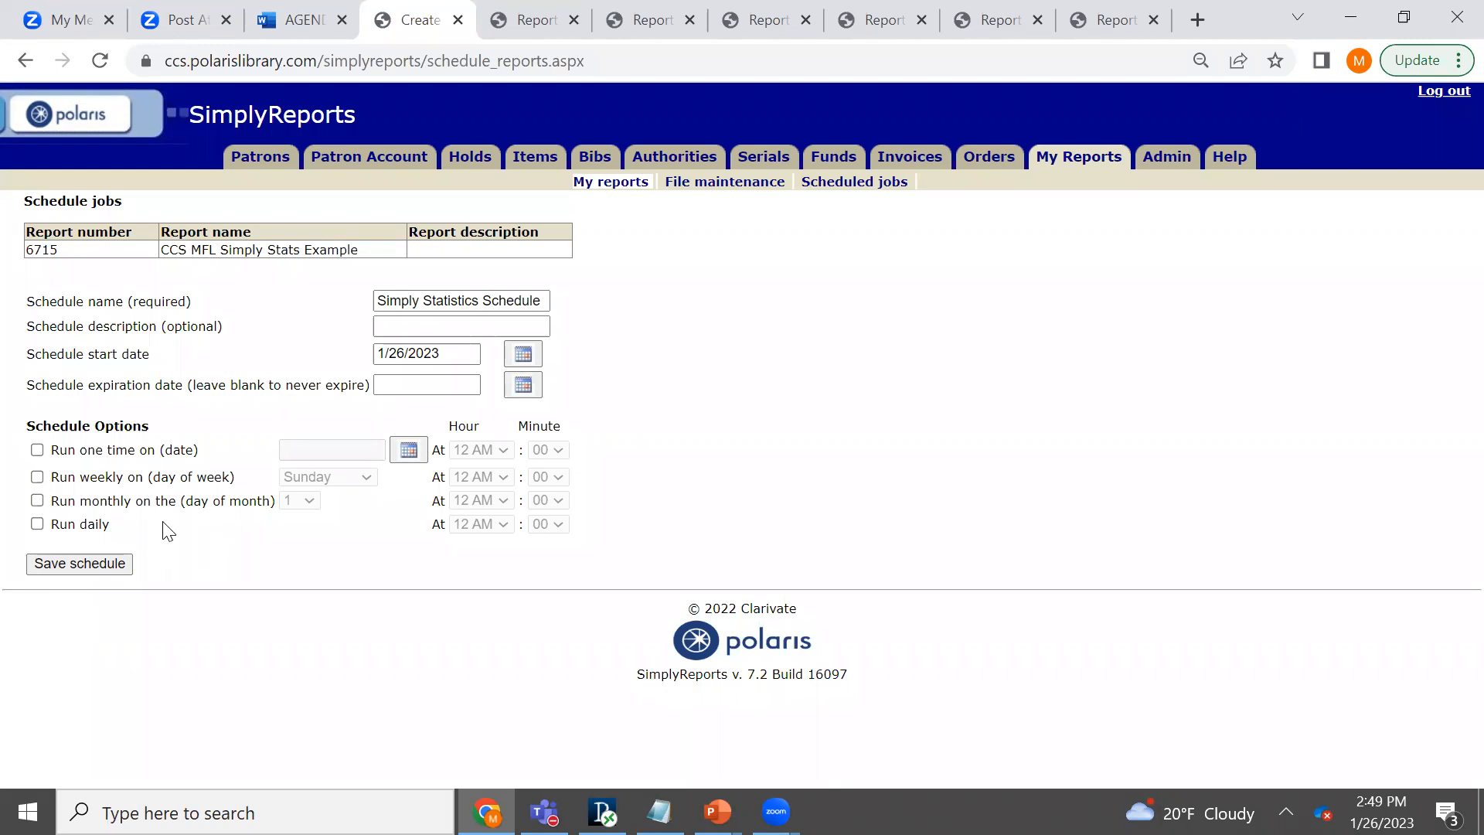
{"action": "left_click", "coordinate": [37, 451]}
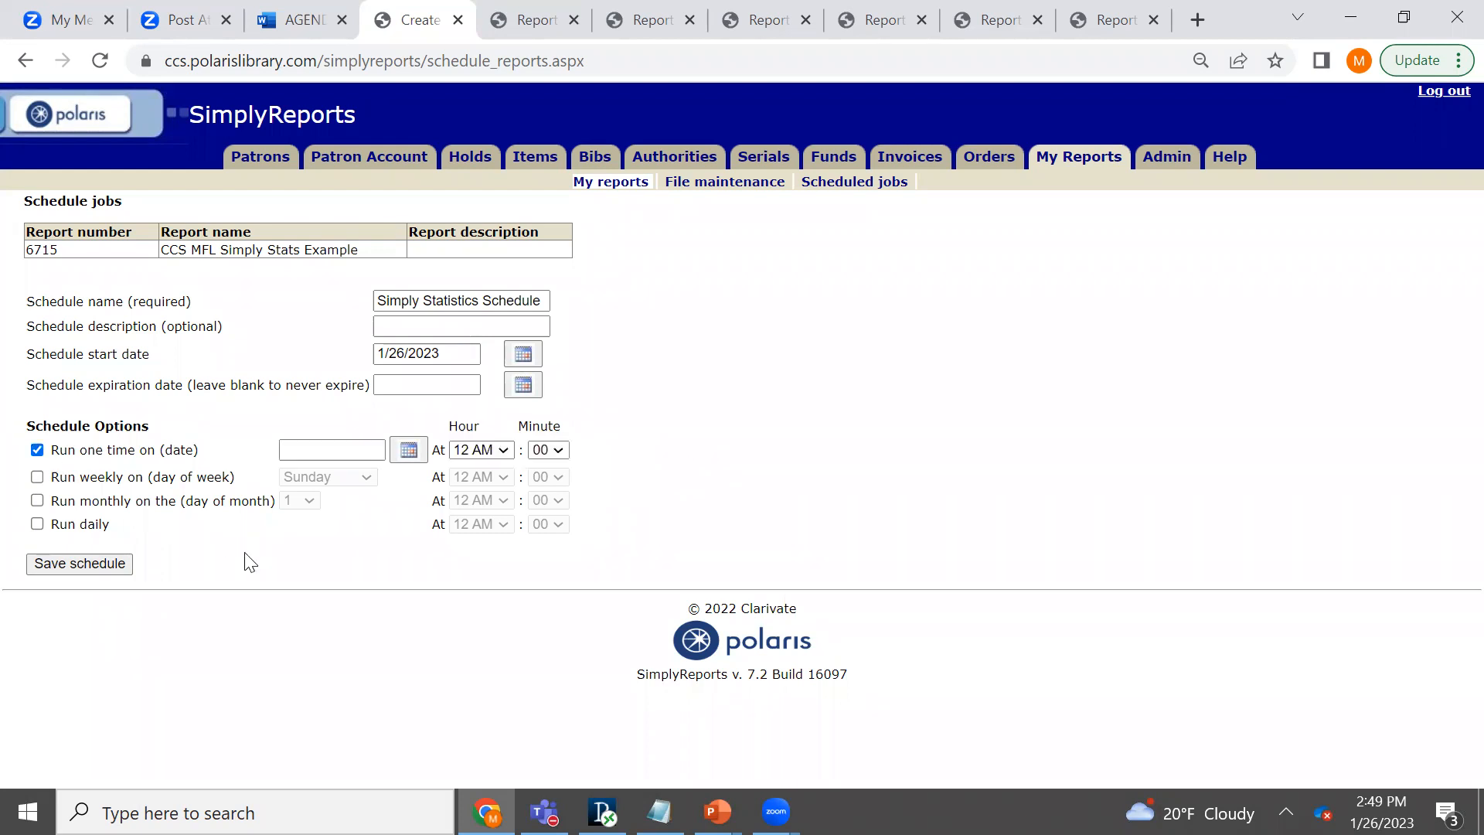
{"action": "left_click", "coordinate": [409, 450]}
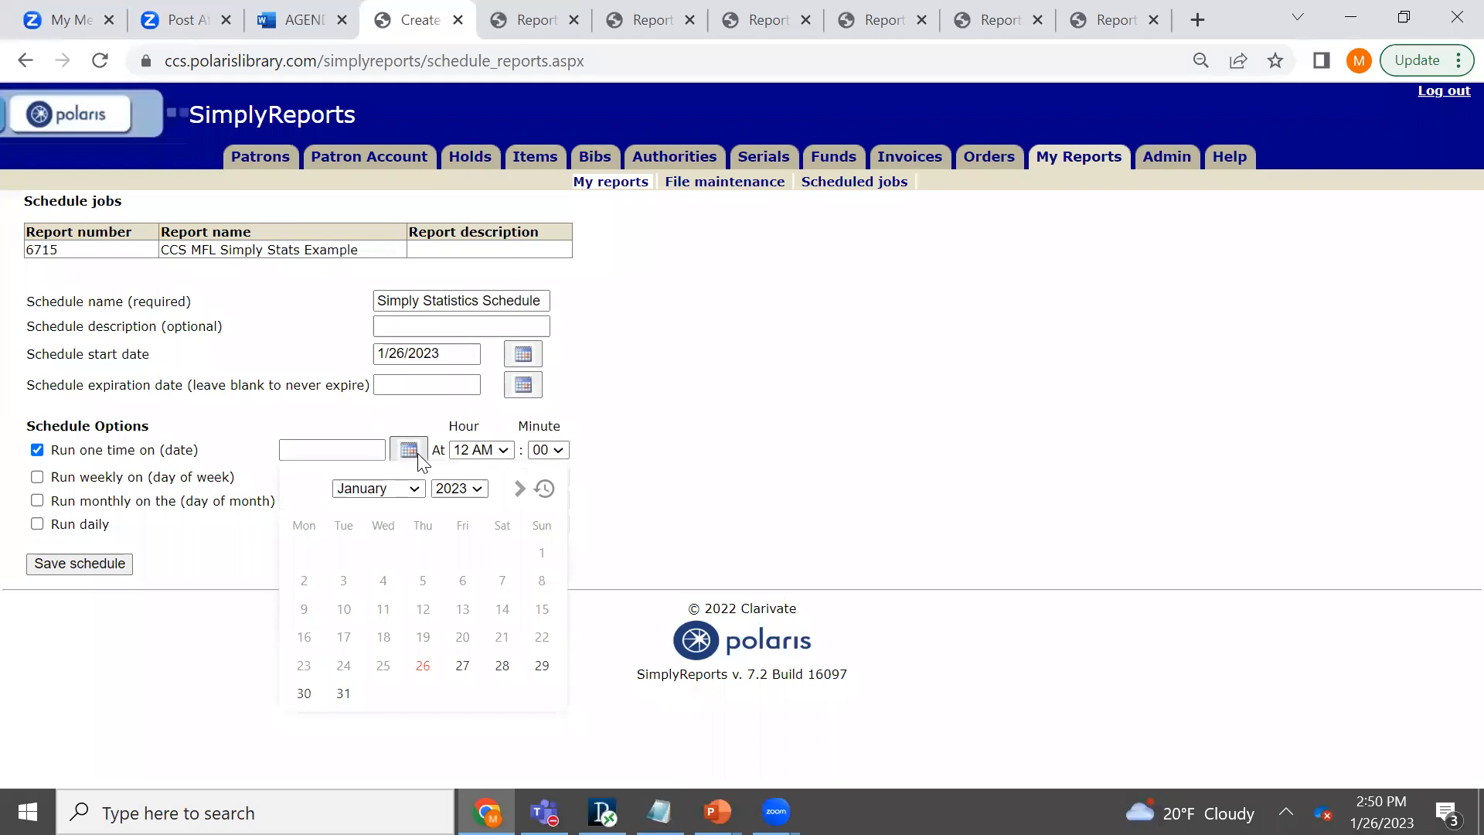
{"action": "left_click", "coordinate": [463, 666]}
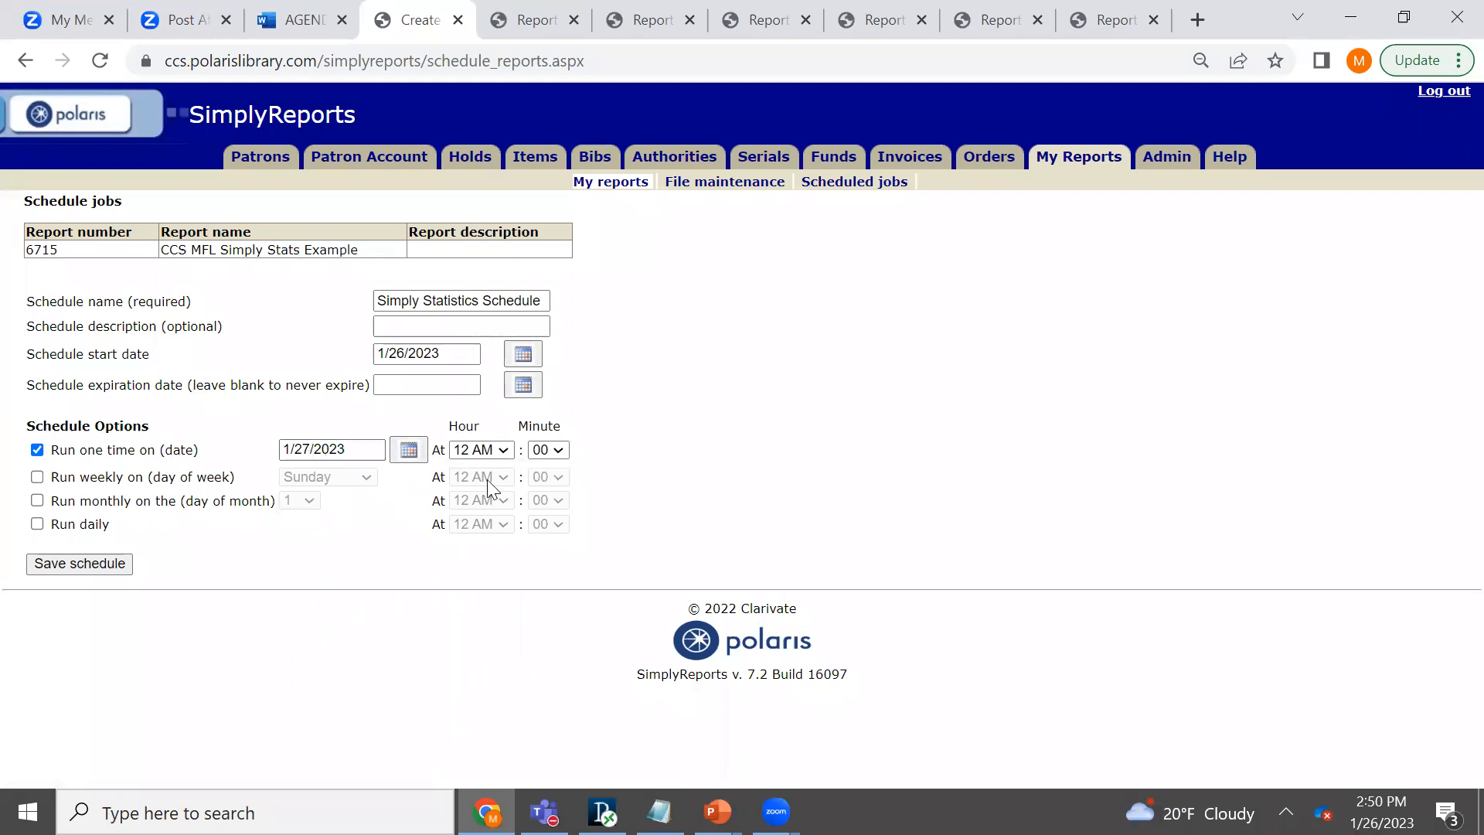
{"action": "left_click", "coordinate": [504, 451]}
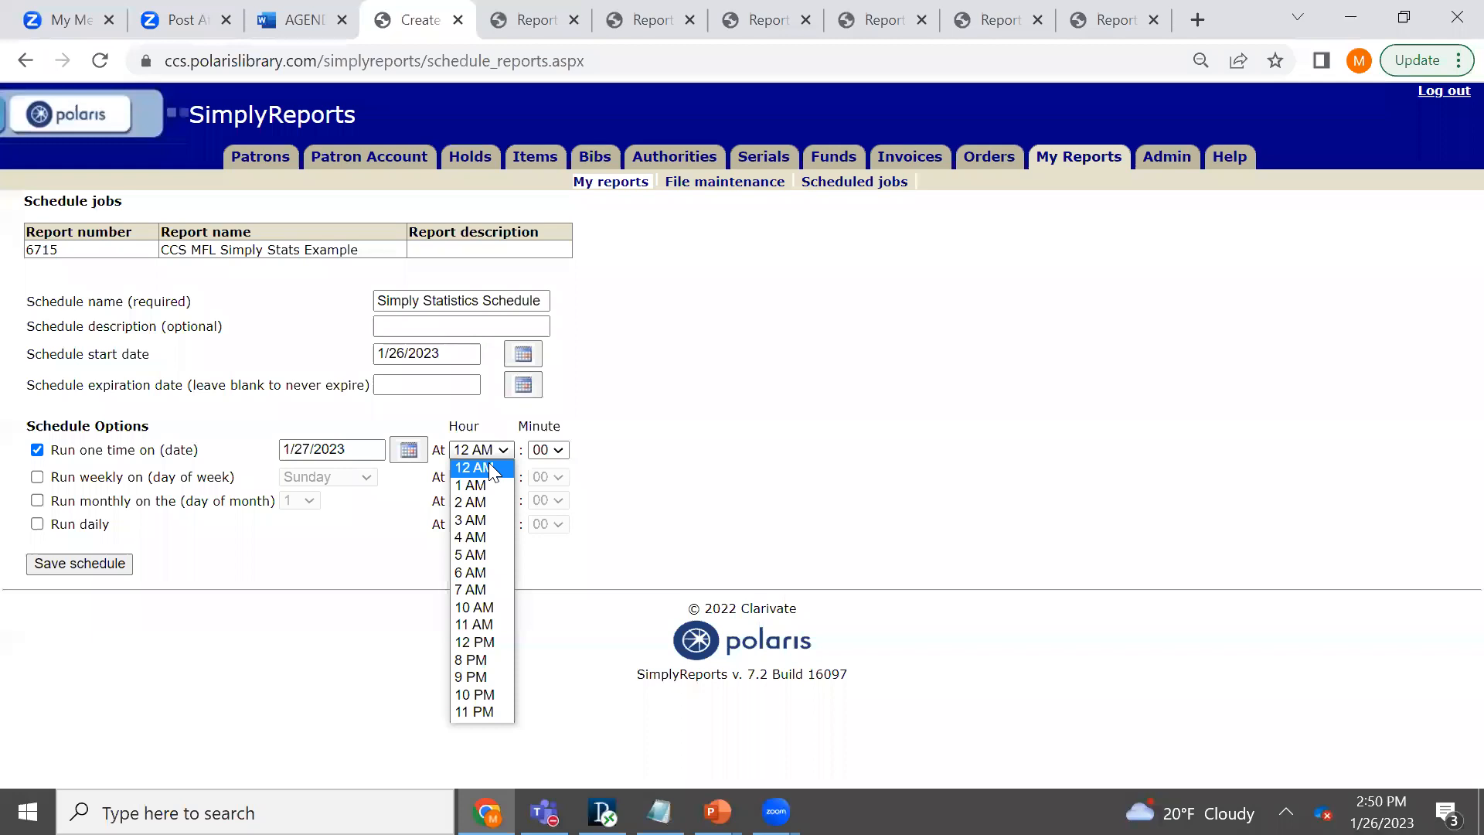
{"action": "left_click", "coordinate": [487, 504]}
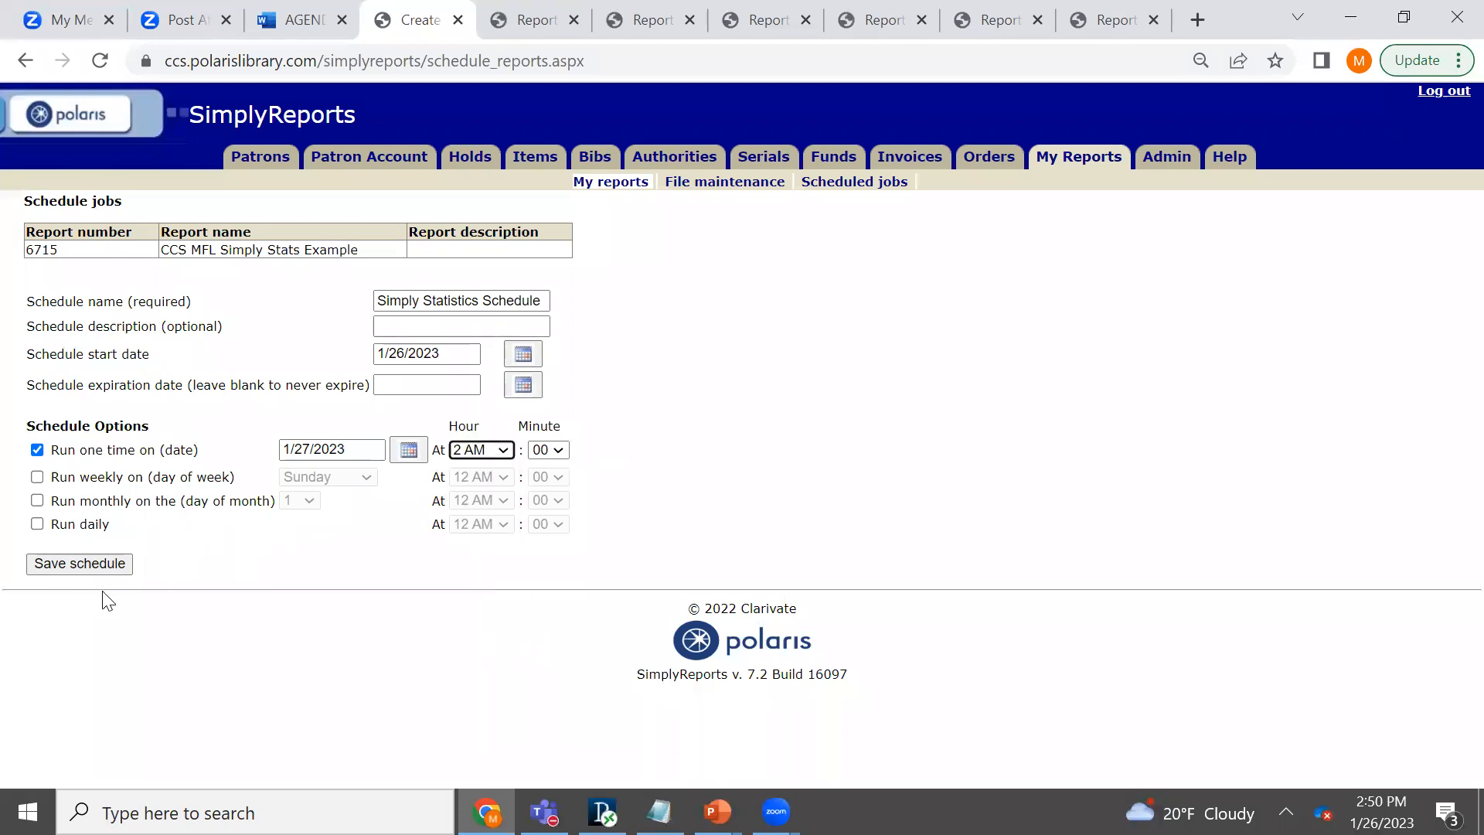
{"action": "left_click", "coordinate": [61, 570]}
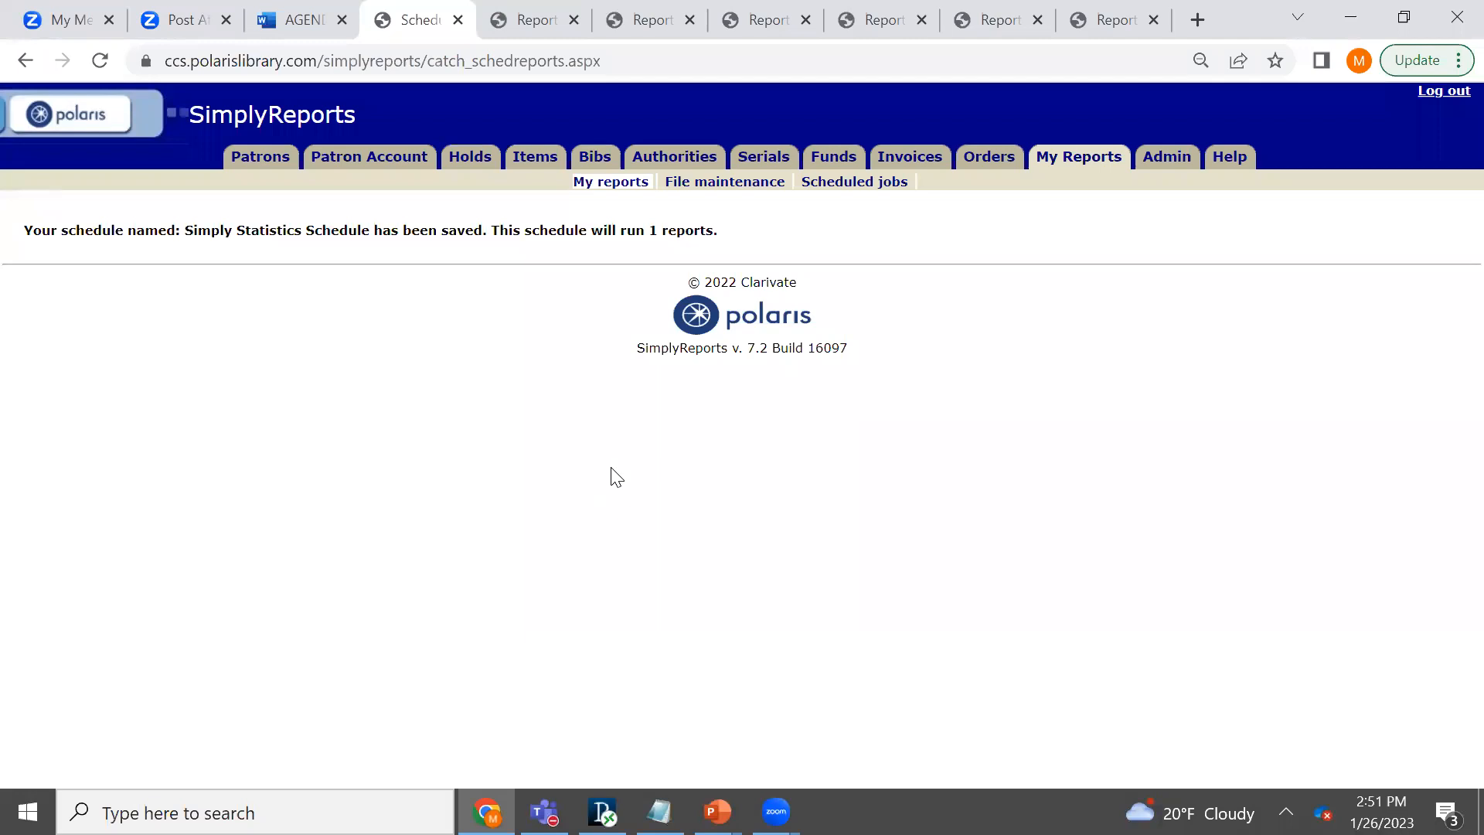
- Display the scheduled reports files in file maintenance and download "CCS MFL Checkout Report_1_20_2023_2_0_6_.xls"
{"action": "left_click", "coordinate": [1061, 159]}
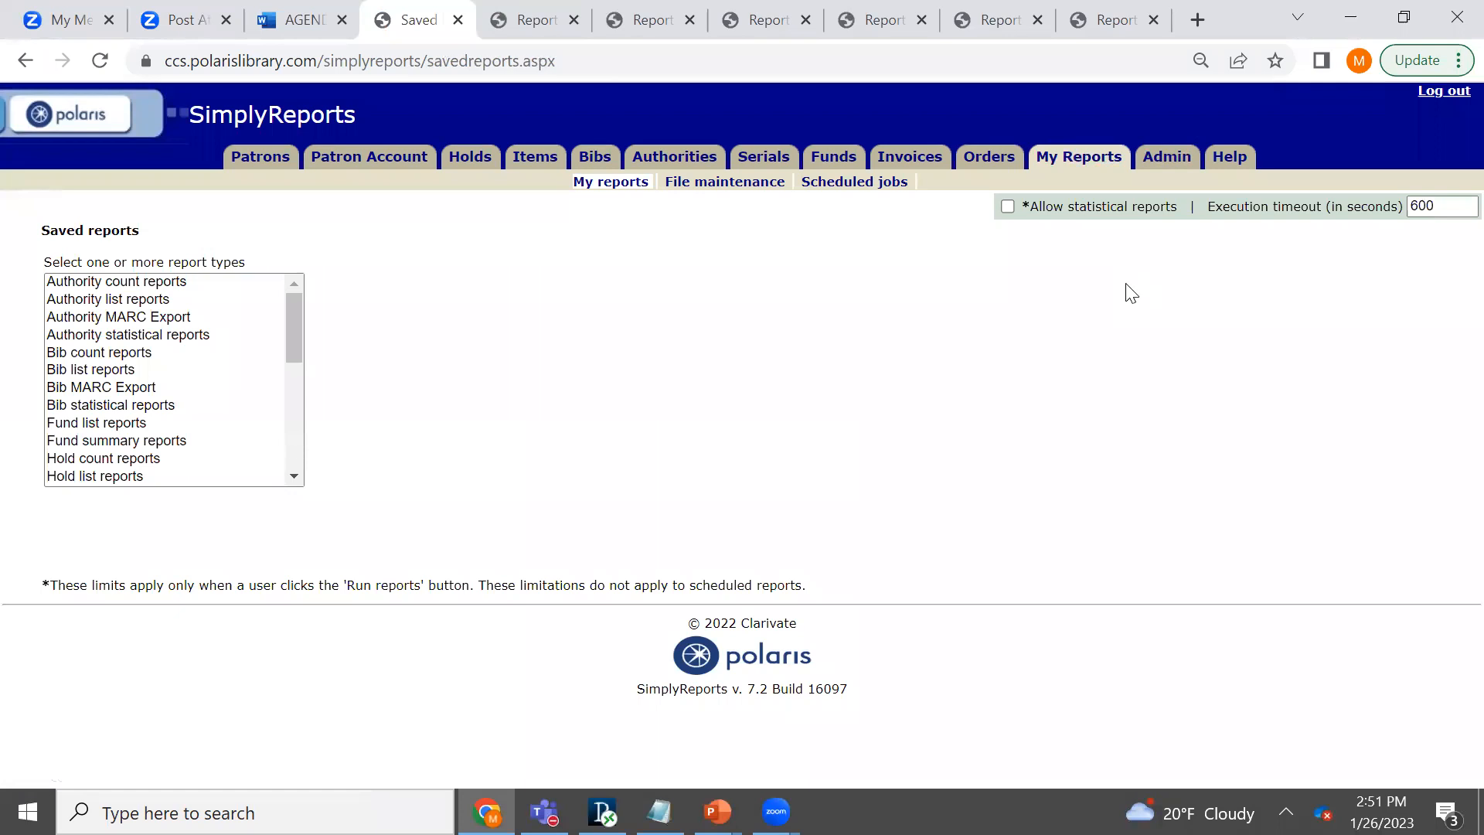
{"action": "left_click", "coordinate": [717, 184]}
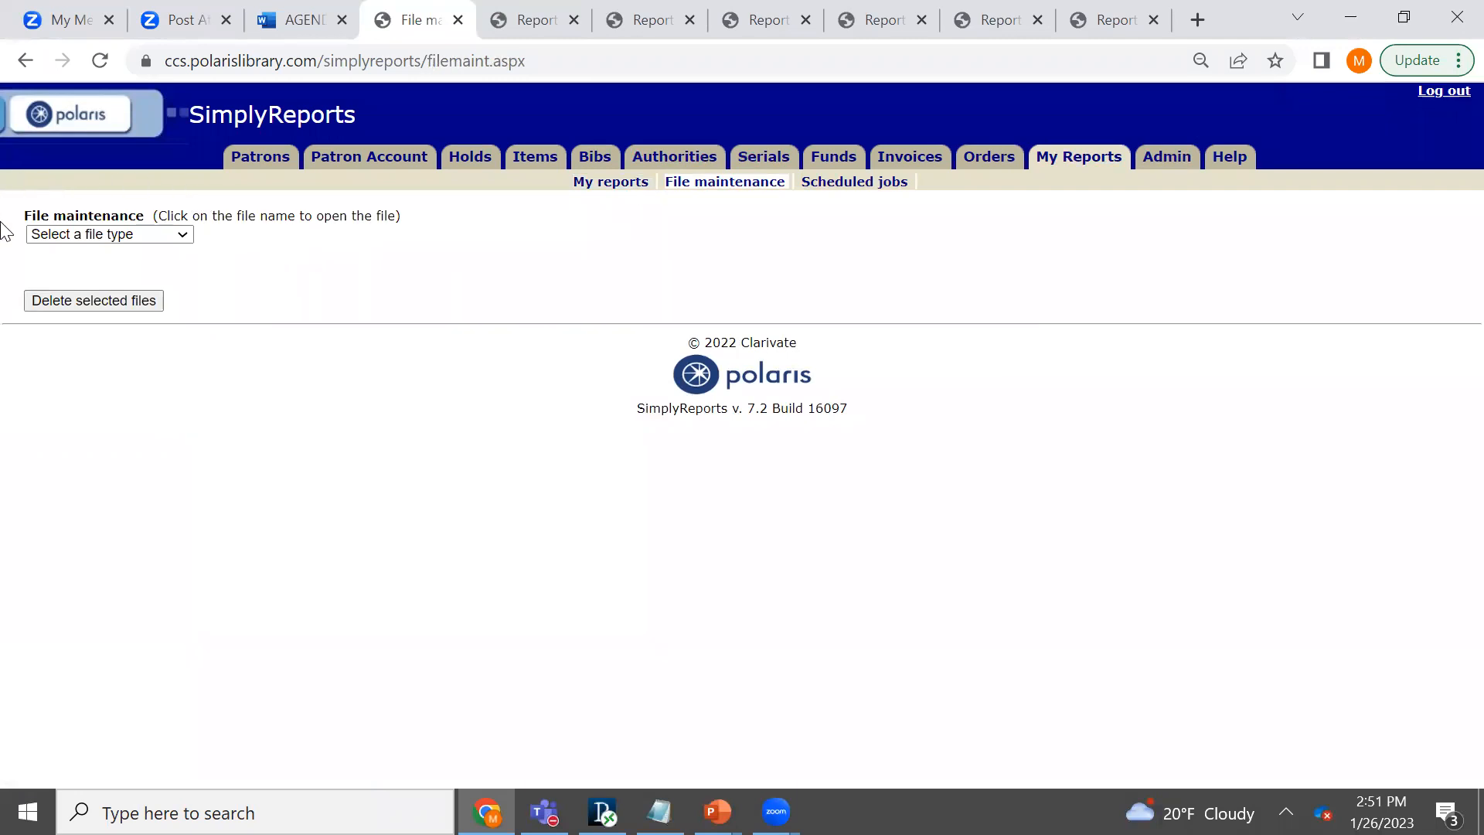
{"action": "left_click", "coordinate": [183, 235]}
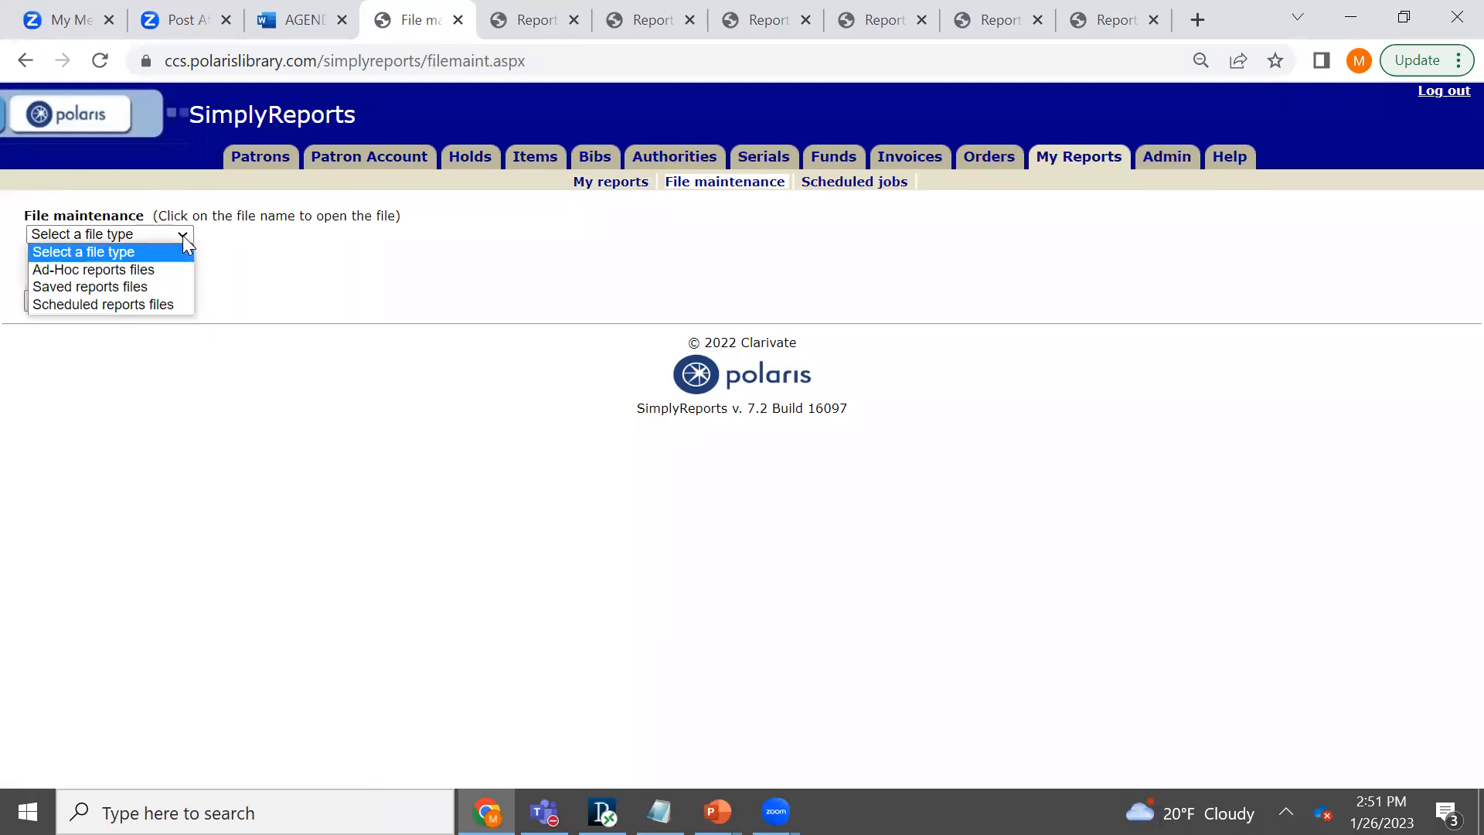
{"action": "left_click", "coordinate": [172, 303]}
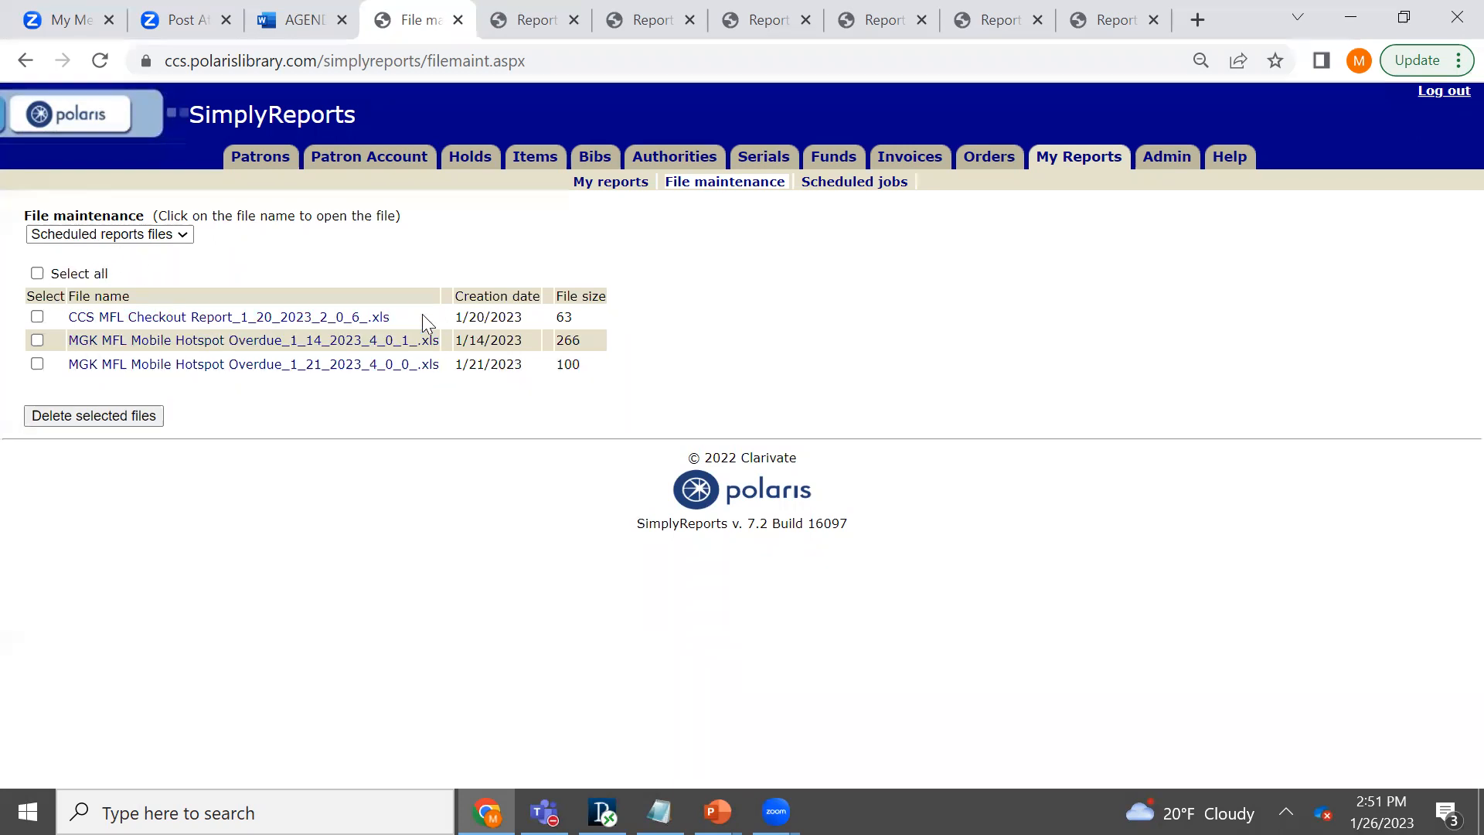
{"action": "left_click", "coordinate": [375, 324]}
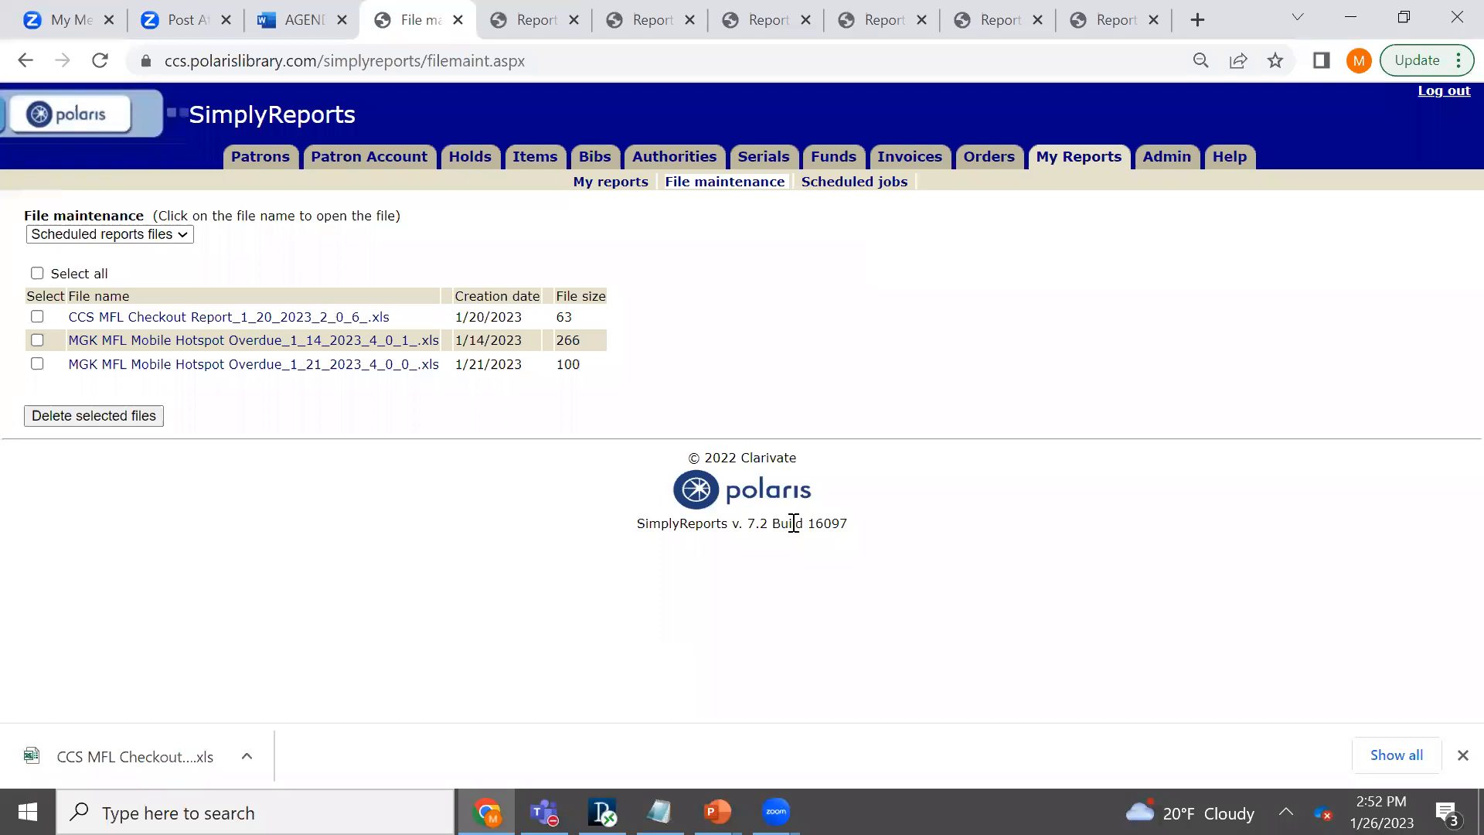
- Switch to the PowerPoint slide show and advance from the checkout types table to the Wrap-up slide
{"action": "key", "text": "super+Tab"}
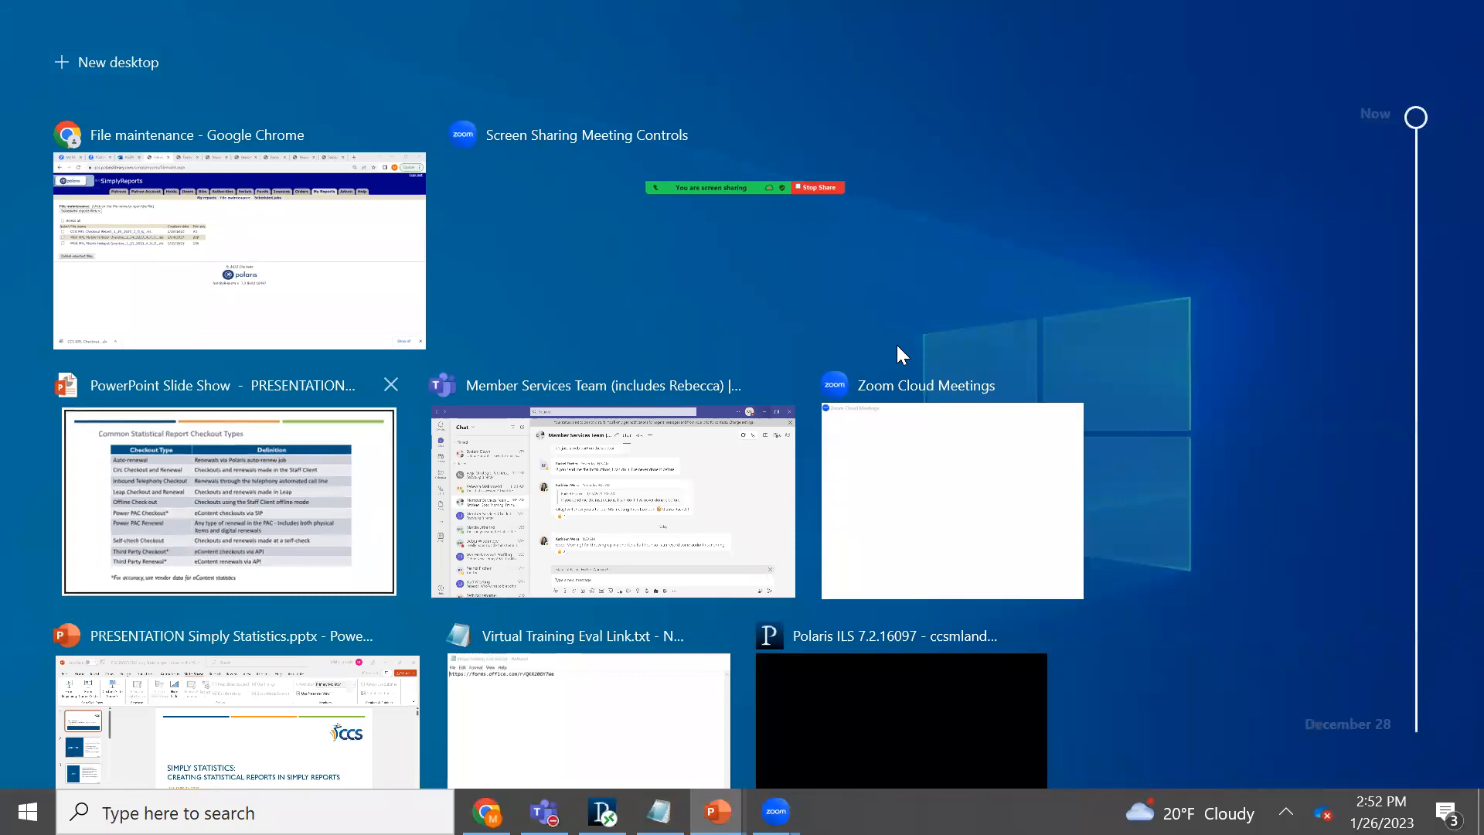
{"action": "key", "text": "Return"}
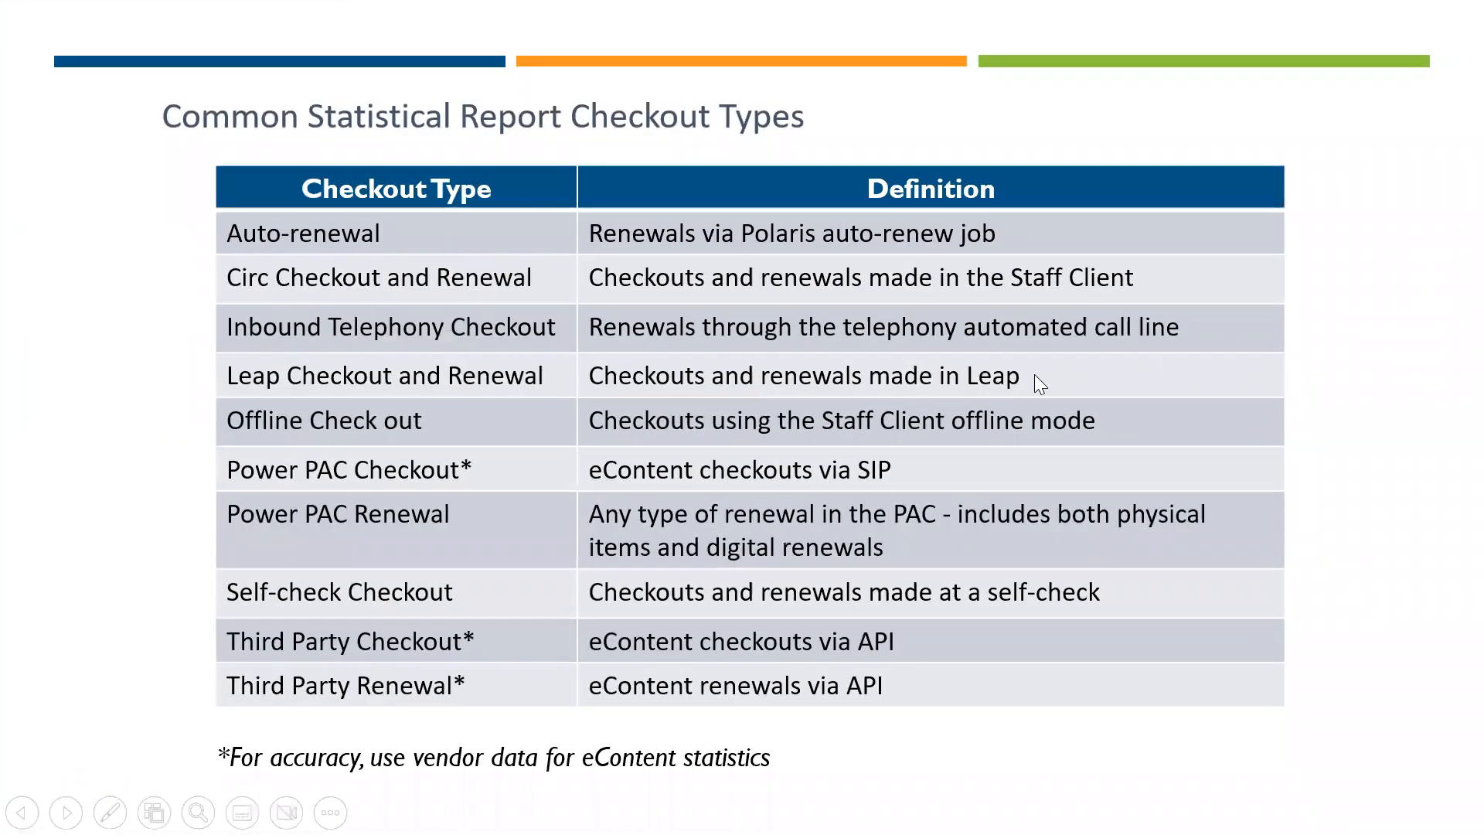
{"action": "key", "text": "Right"}
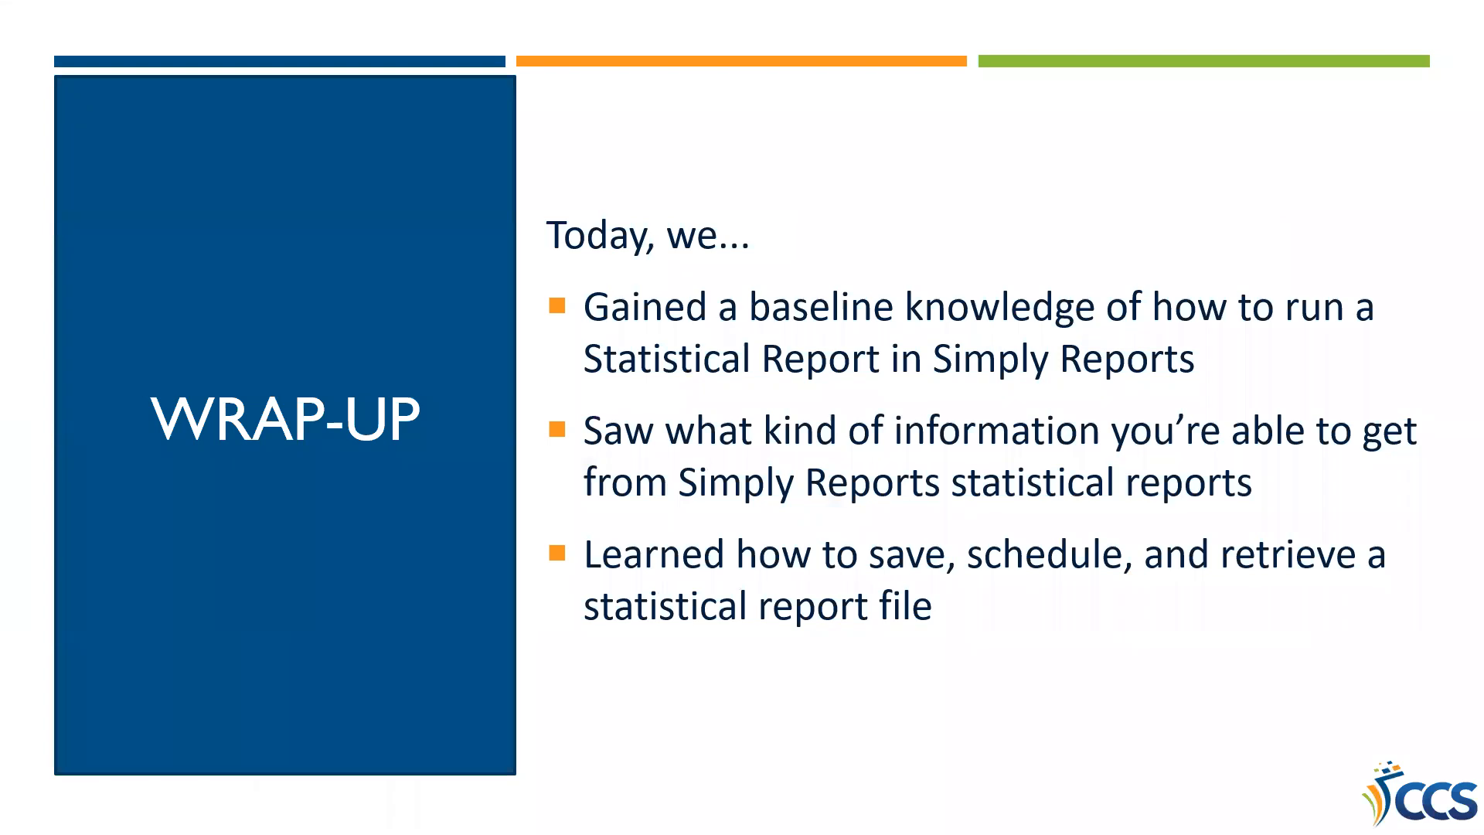